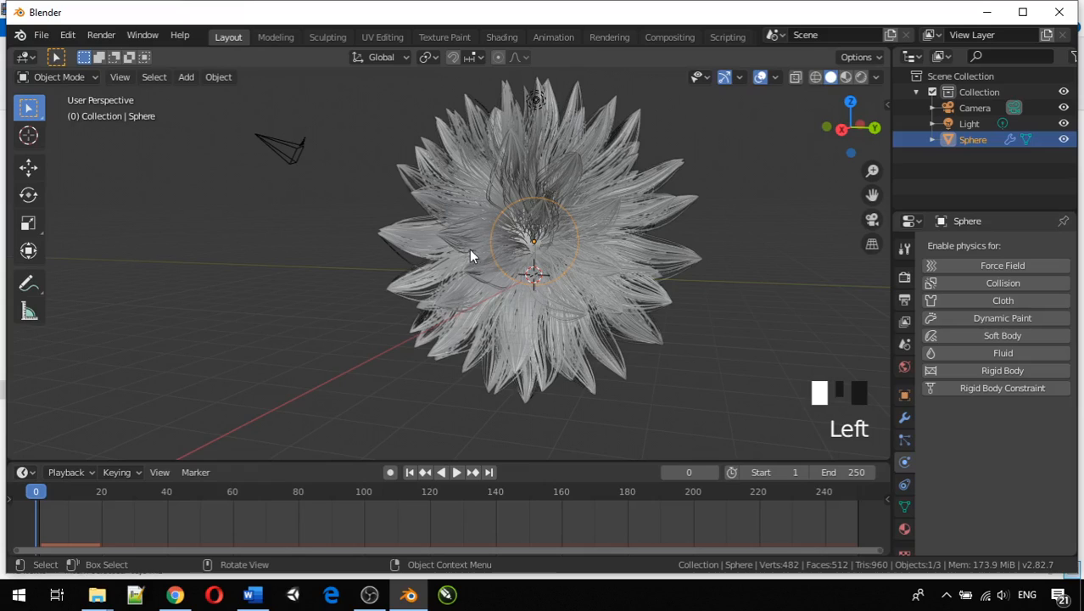
- Open the haired sphere in the Sculpting workspace and put it in Particle Edit mode
middle_drag(477, 237, 556, 245)
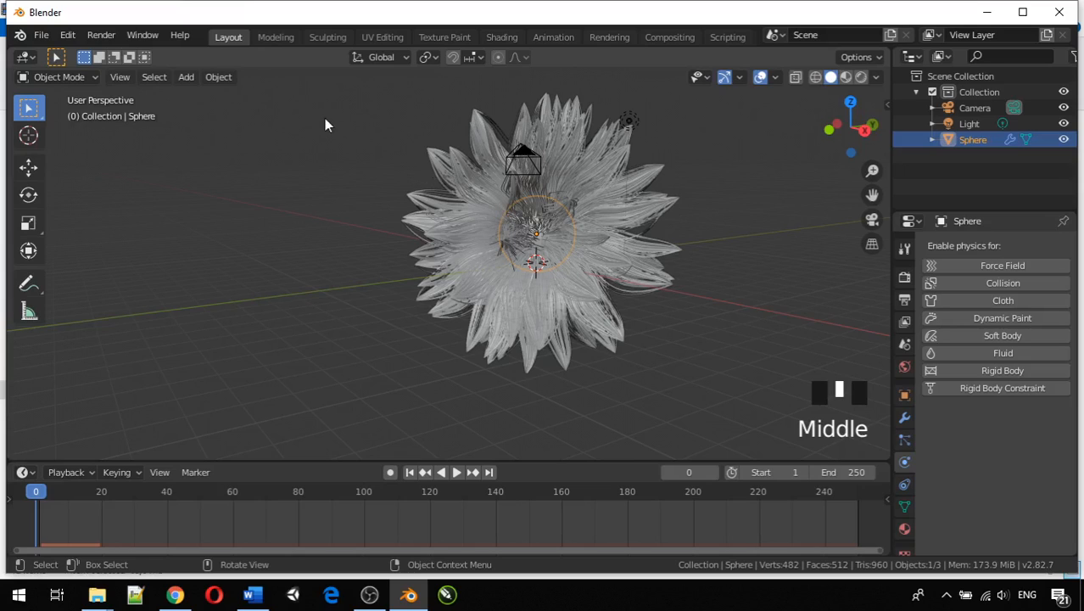
middle_drag(516, 217, 461, 158)
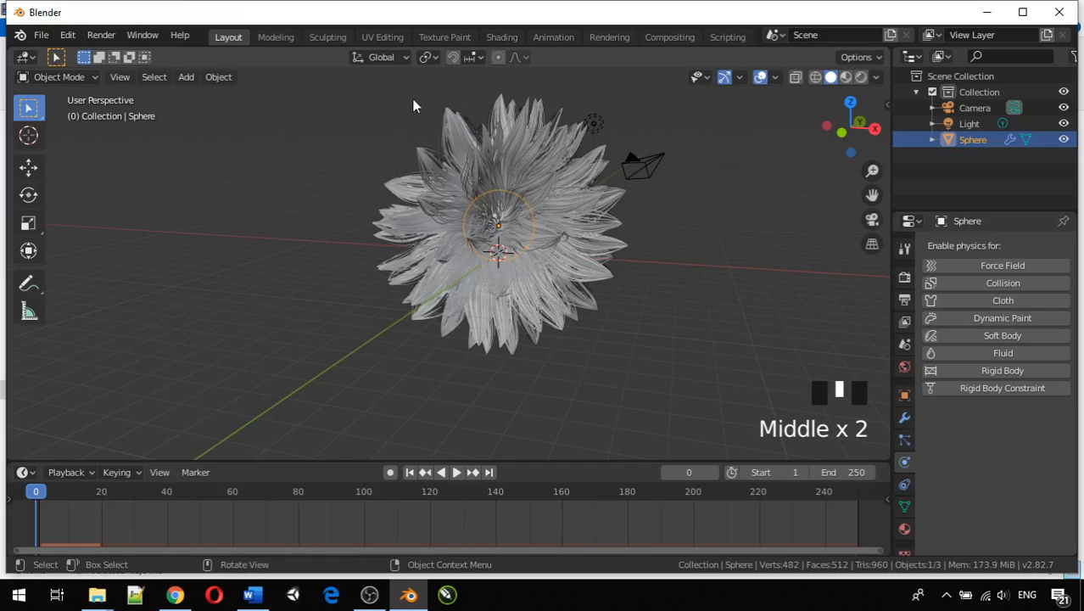
click(326, 37)
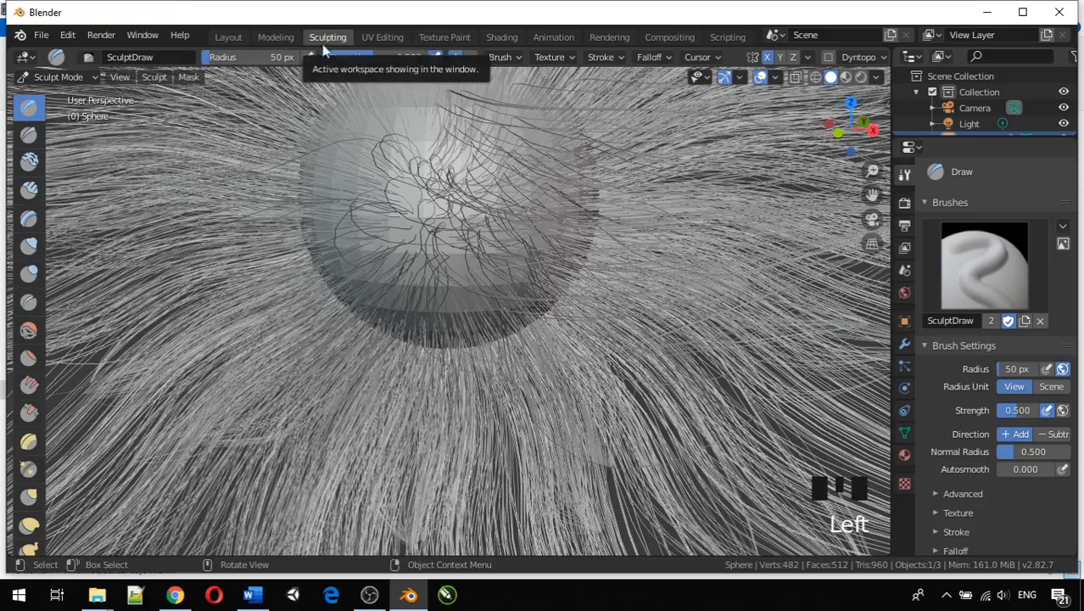
scroll(343, 242, down, 5)
mouse_move(301, 243)
middle_down()
mouse_move(554, 301)
mouse_move(516, 291)
middle_up()
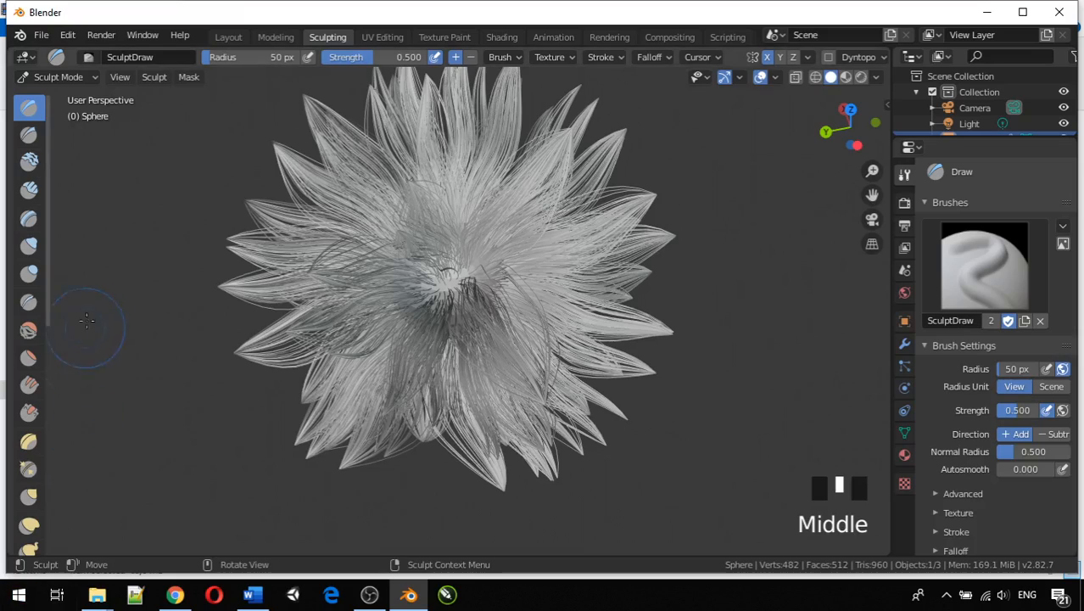
click(86, 76)
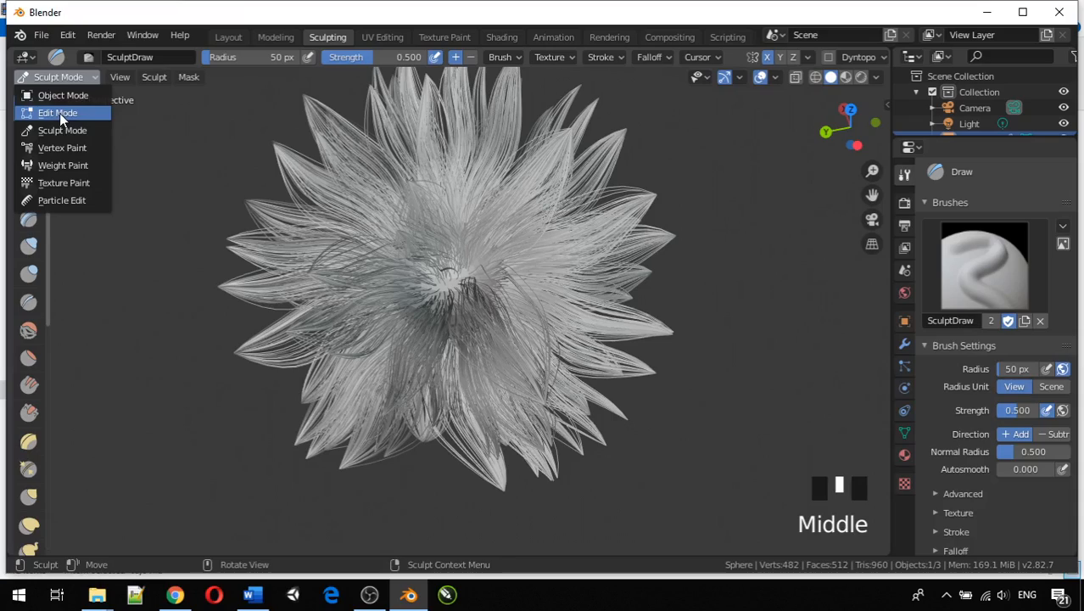
click(79, 204)
scroll(234, 233, down, 3)
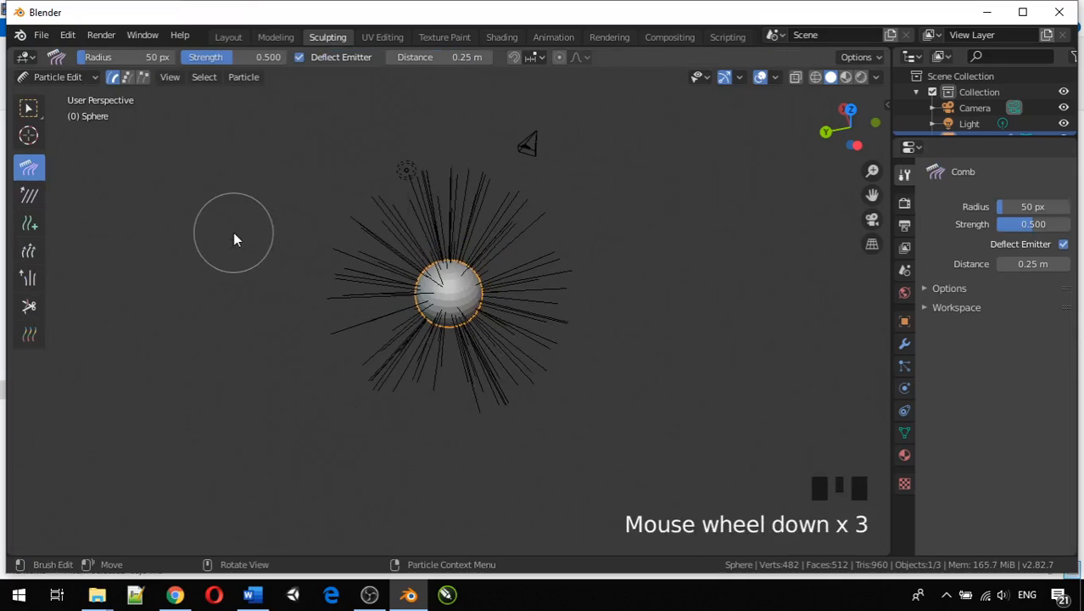
- From the front orthographic view, comb the hair strands on both sides of the sphere downward
mouse_move(230, 235)
middle_down()
mouse_move(284, 228)
mouse_move(377, 170)
mouse_move(468, 140)
mouse_move(583, 136)
middle_up()
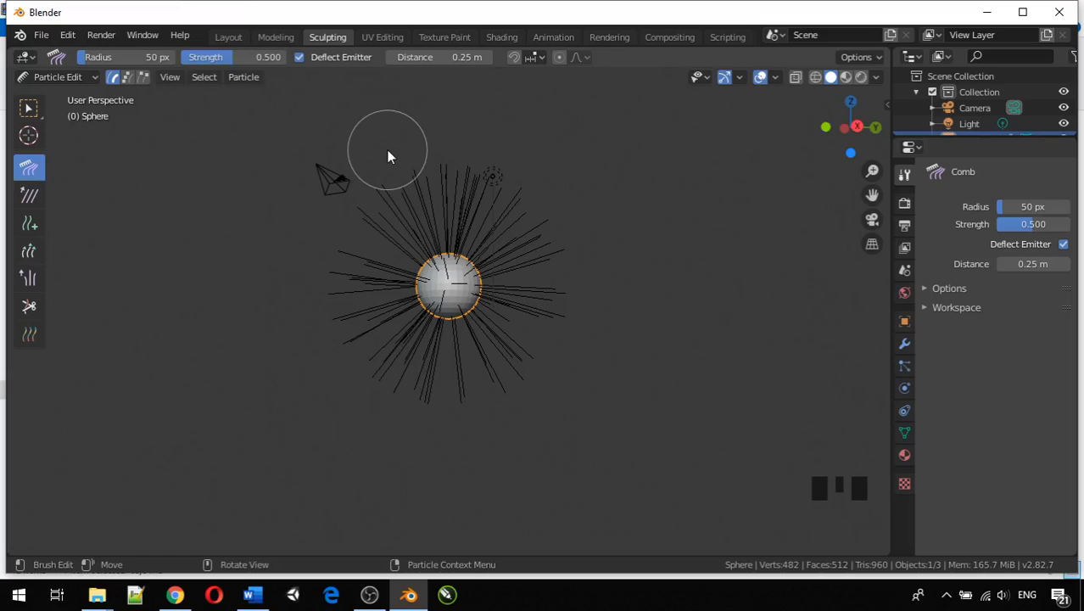
key(KP_1)
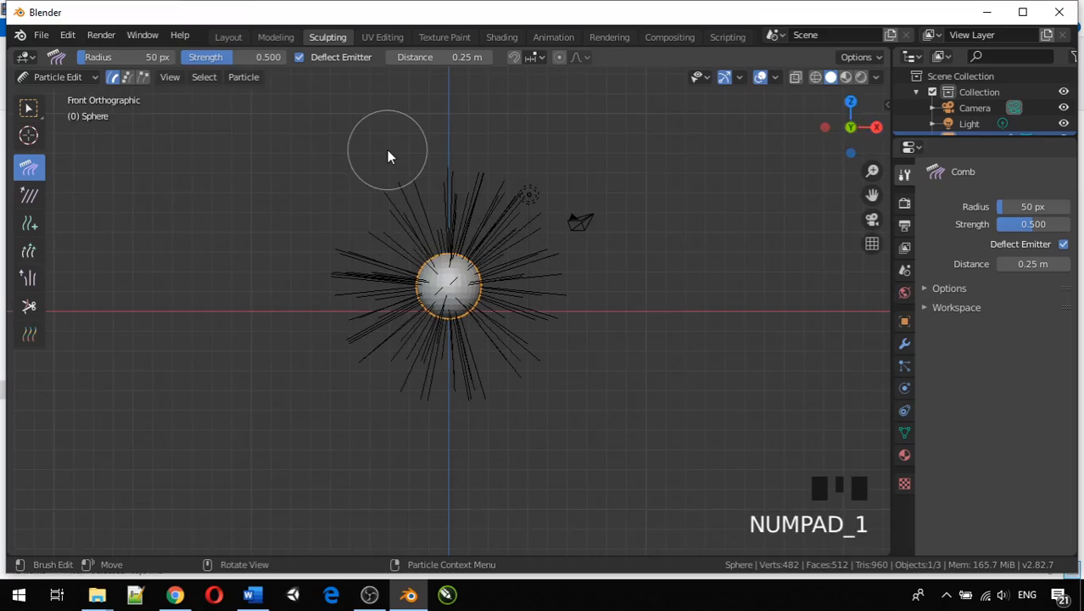
scroll(173, 170, up, 4)
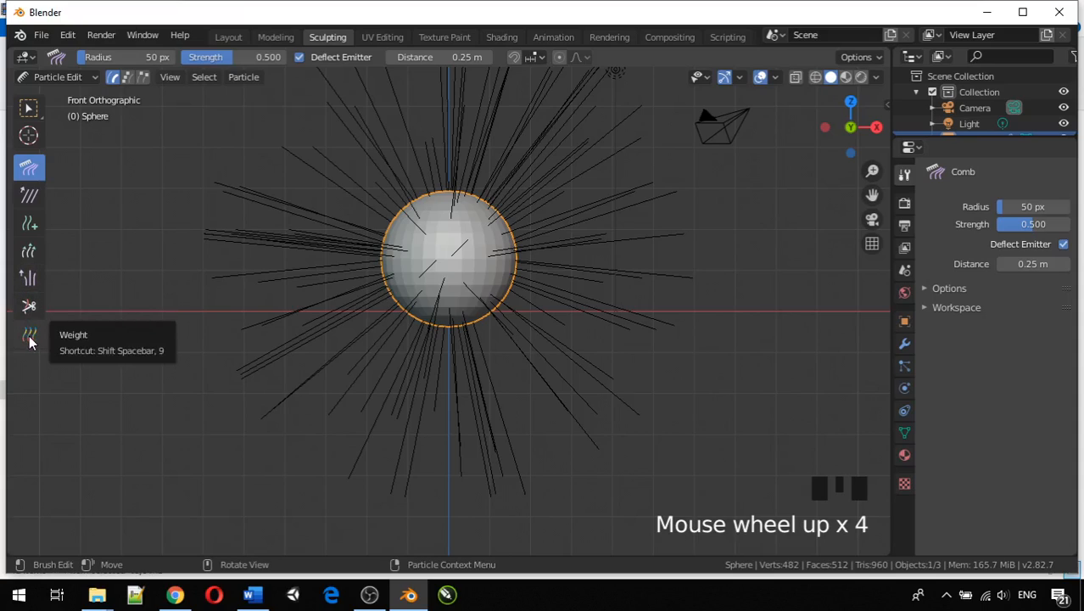
scroll(221, 183, down, 1)
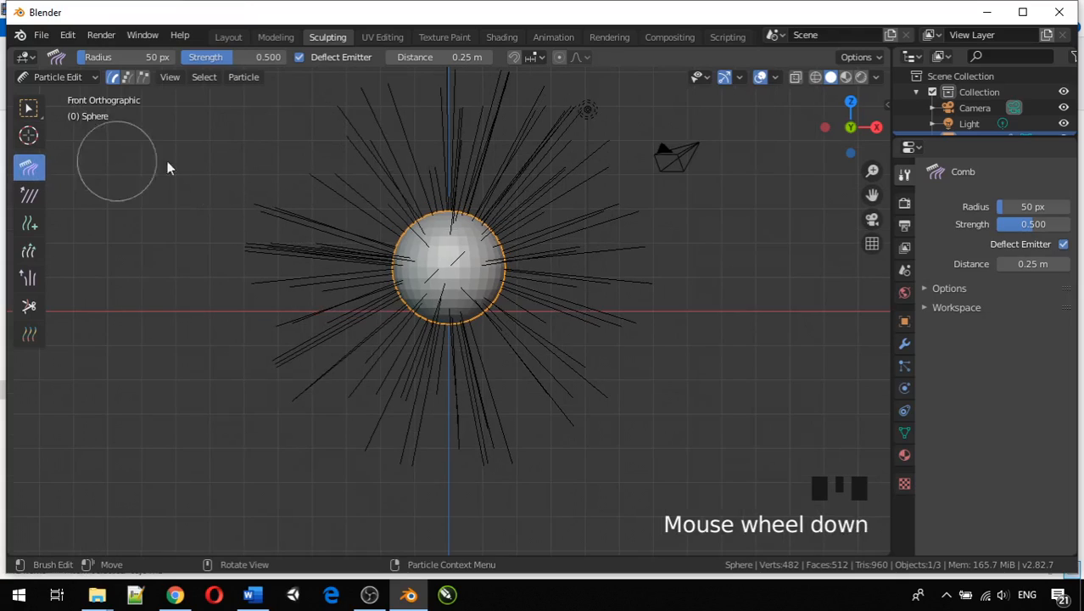
scroll(323, 157, down, 1)
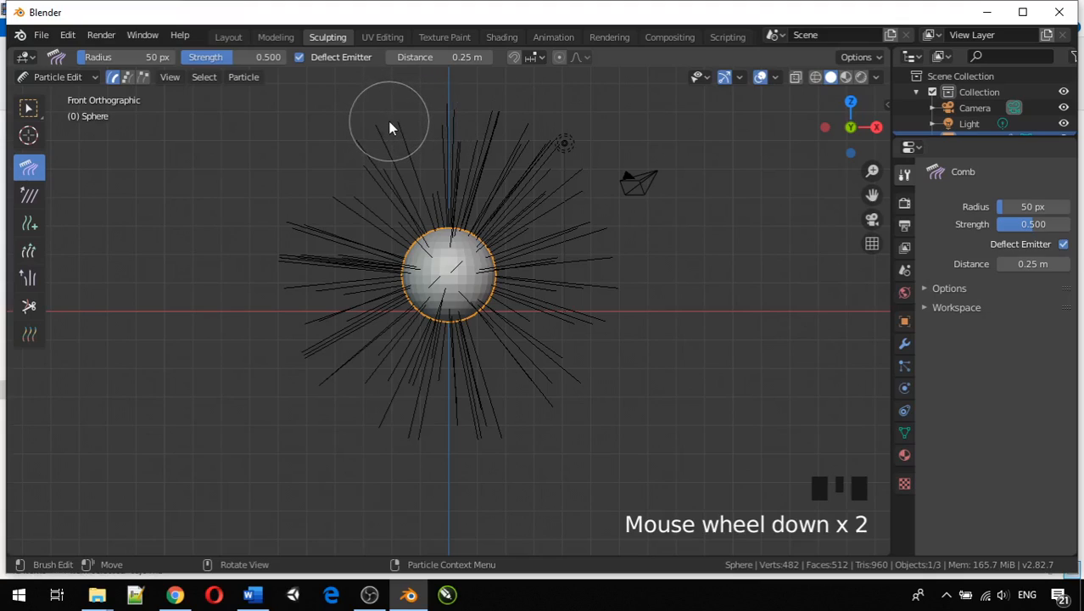
mouse_move(386, 133)
mouse_down()
mouse_move(508, 133)
mouse_move(557, 177)
mouse_move(581, 242)
mouse_move(587, 320)
mouse_up()
mouse_move(415, 142)
mouse_down()
mouse_move(497, 166)
mouse_move(549, 215)
mouse_move(556, 340)
mouse_move(508, 448)
mouse_move(573, 211)
mouse_move(552, 150)
mouse_move(449, 142)
mouse_move(505, 174)
mouse_move(542, 244)
mouse_move(532, 320)
mouse_move(446, 455)
mouse_up()
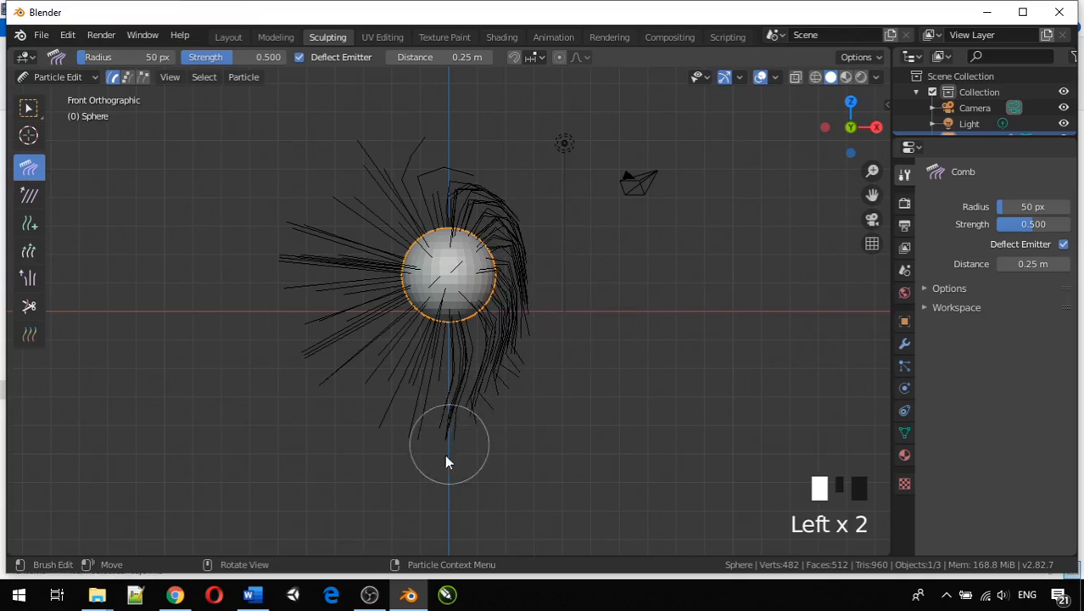
mouse_move(438, 142)
mouse_down()
mouse_move(405, 142)
mouse_move(326, 209)
mouse_move(306, 281)
mouse_move(357, 376)
mouse_move(435, 461)
mouse_up()
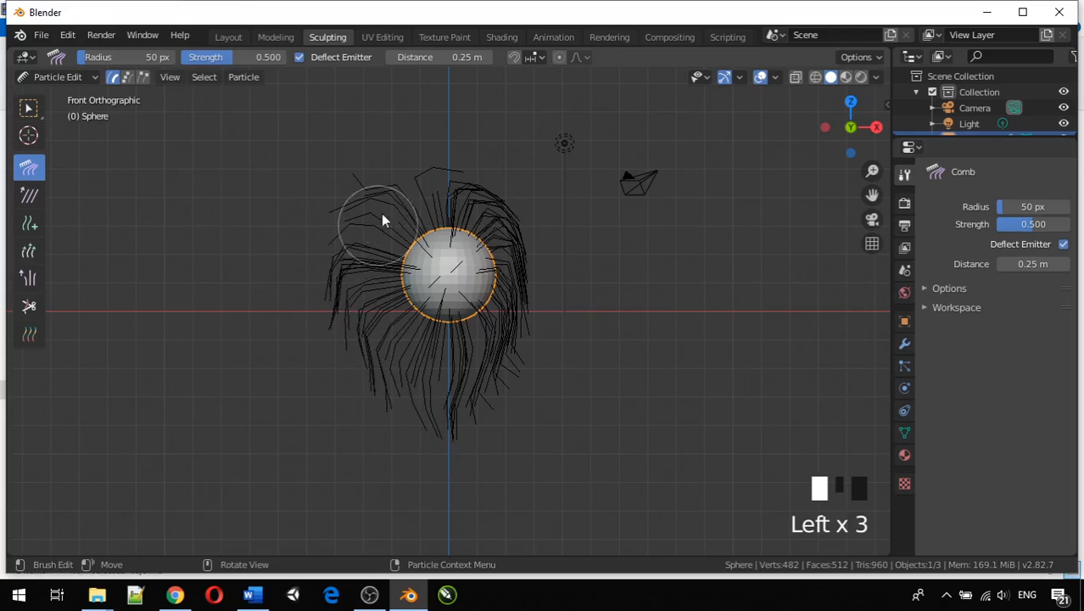
mouse_move(387, 170)
mouse_down()
mouse_move(392, 140)
mouse_move(338, 198)
mouse_move(335, 297)
mouse_move(402, 430)
mouse_move(389, 448)
mouse_up()
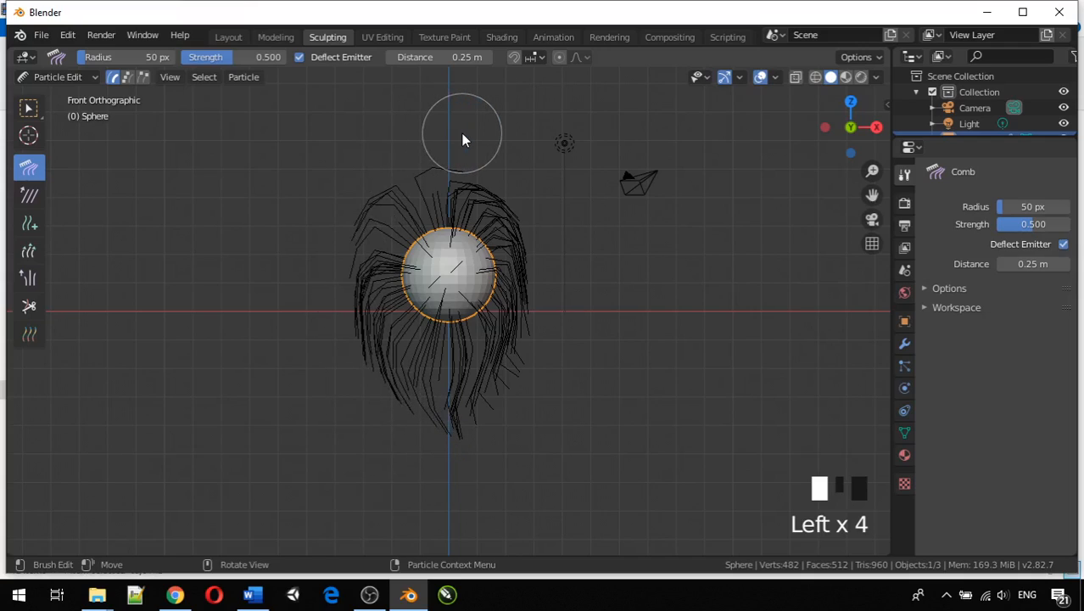
- Comb the stray strands on top down over the sphere and draw both sides' tips together below it
click(422, 135)
click(416, 152)
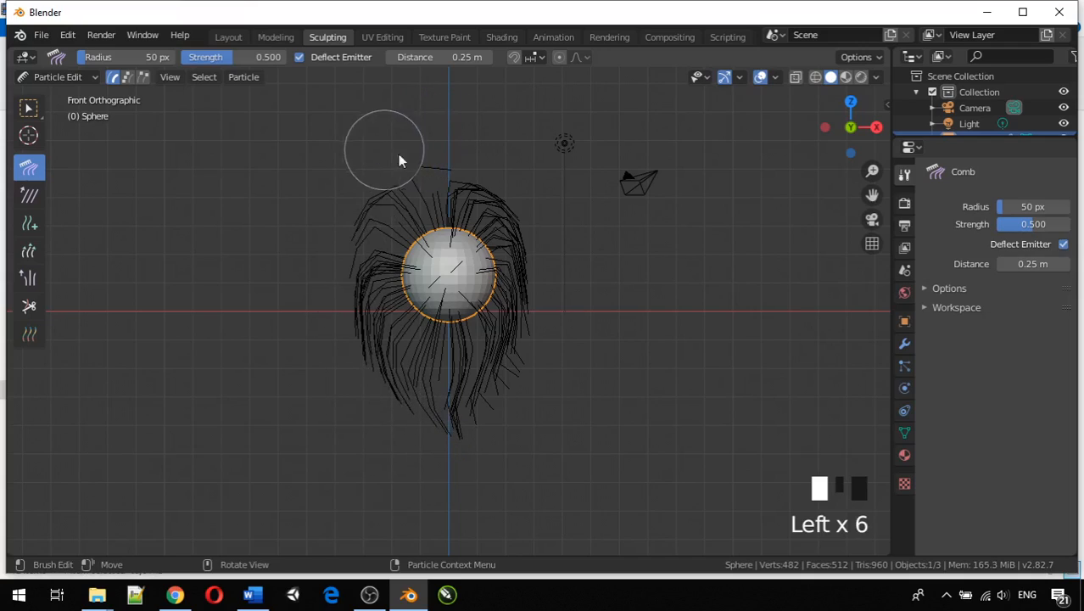
mouse_move(469, 170)
mouse_down()
mouse_move(397, 165)
mouse_move(330, 209)
mouse_move(368, 201)
mouse_move(344, 309)
mouse_move(356, 378)
mouse_up()
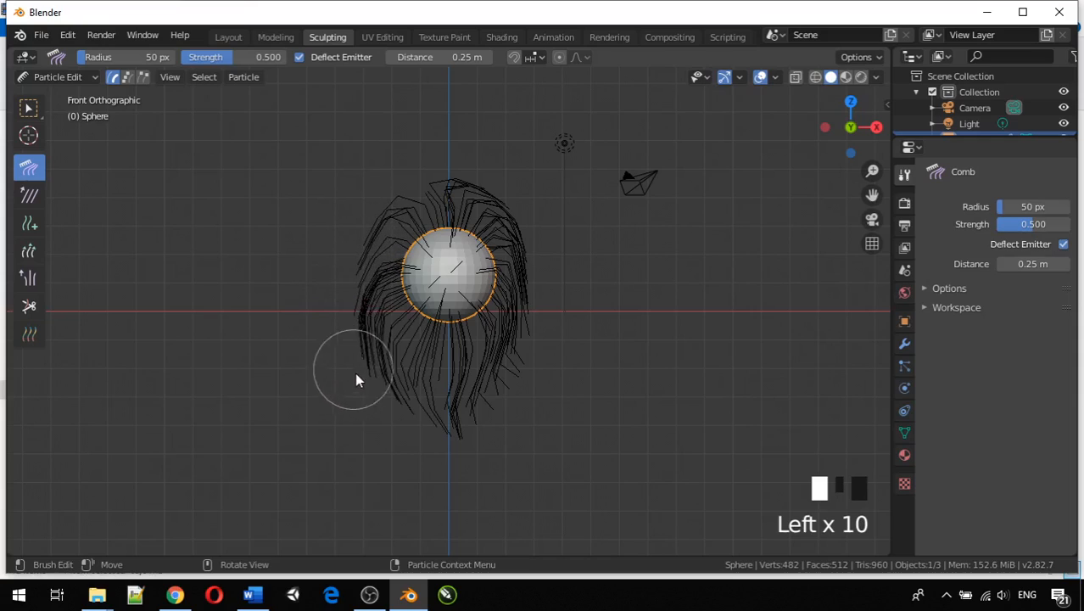
mouse_move(363, 235)
mouse_down()
mouse_move(382, 356)
mouse_move(450, 426)
mouse_up()
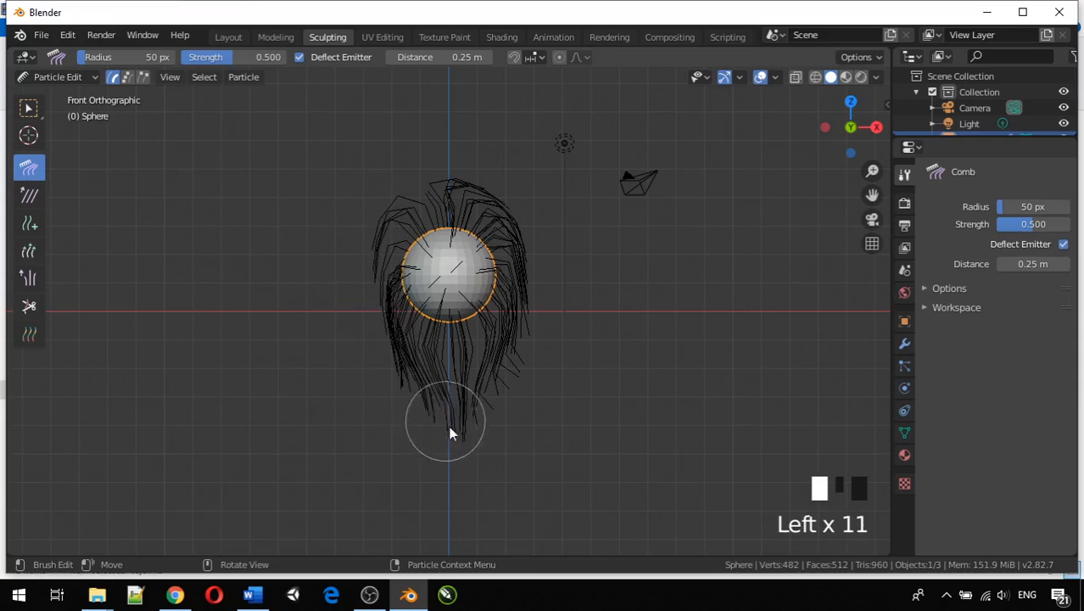
drag(560, 255, 457, 443)
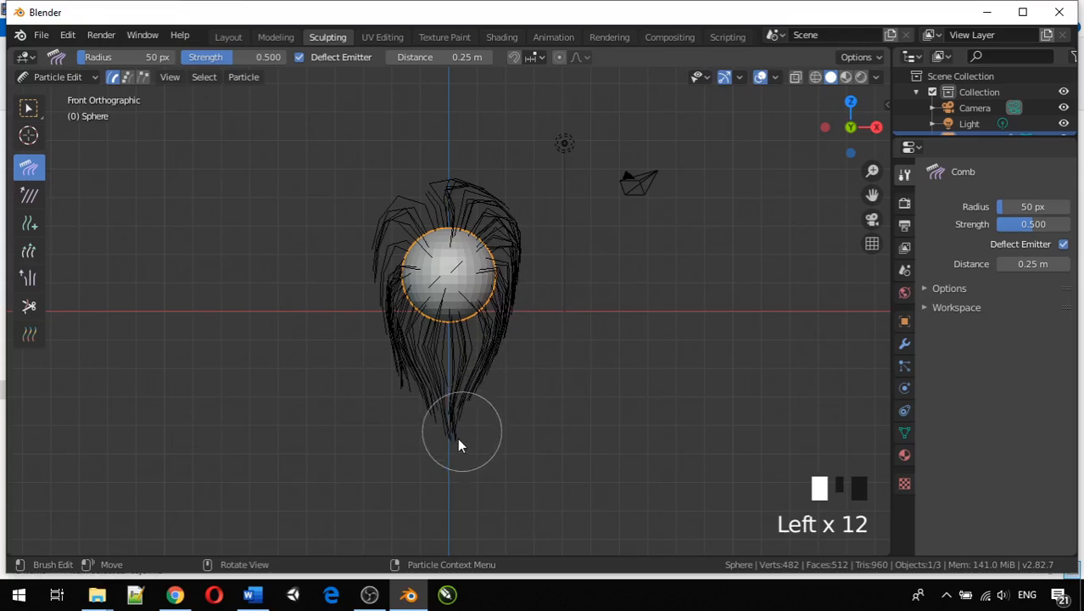
drag(334, 288, 381, 374)
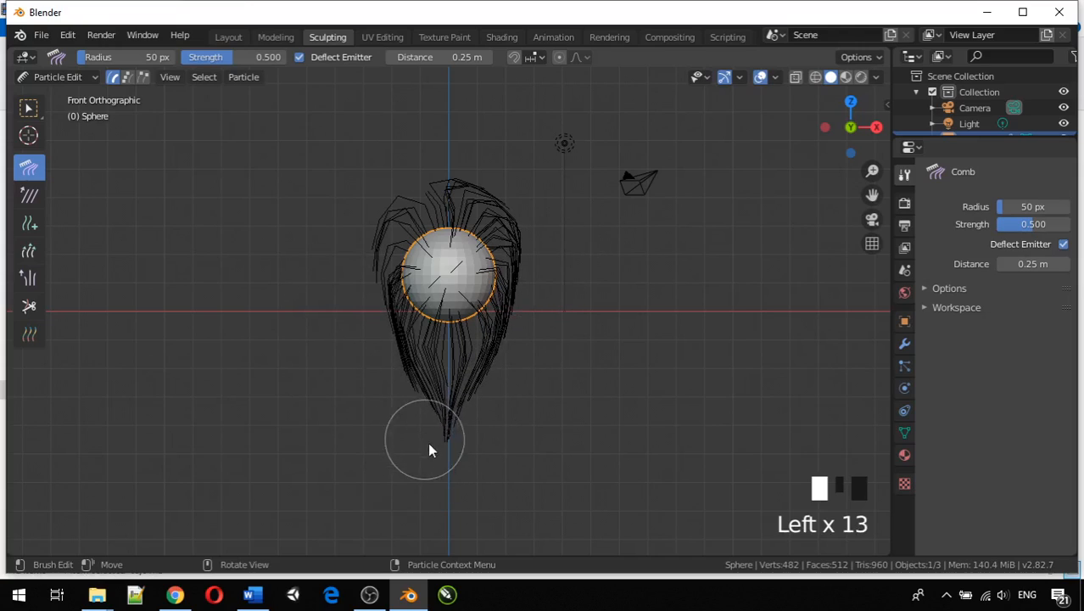
- From the right orthographic view, comb the hair on both sides down and gather the tips to a point
key(KP_3)
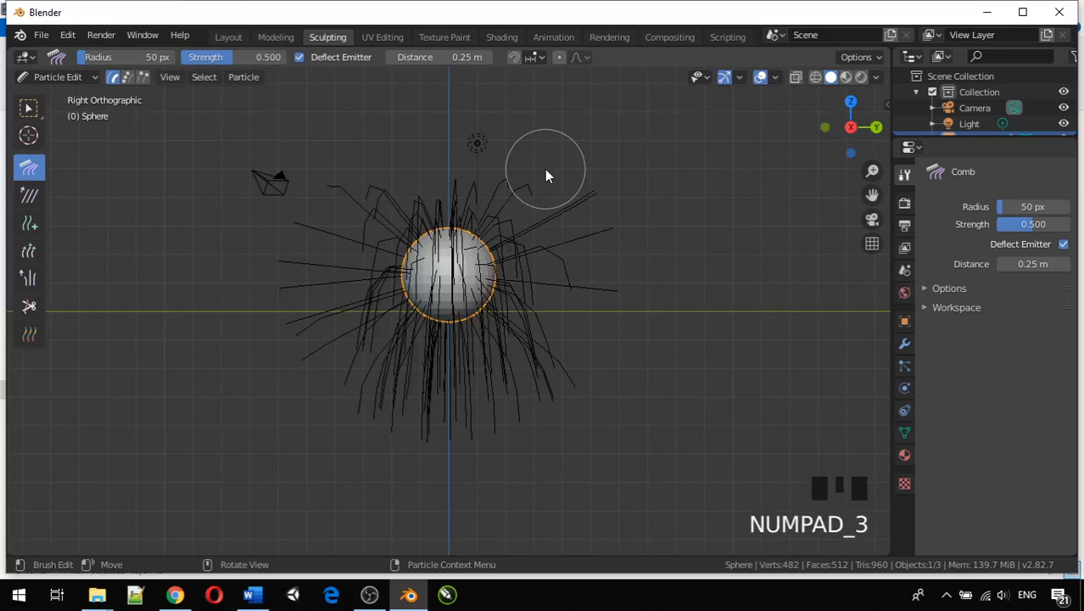
mouse_move(469, 142)
mouse_down()
mouse_move(523, 177)
mouse_move(572, 259)
mouse_move(546, 341)
mouse_up()
mouse_move(573, 161)
mouse_down()
mouse_move(589, 242)
mouse_move(537, 358)
mouse_up()
mouse_move(607, 265)
mouse_down()
mouse_move(500, 419)
mouse_move(490, 475)
mouse_up()
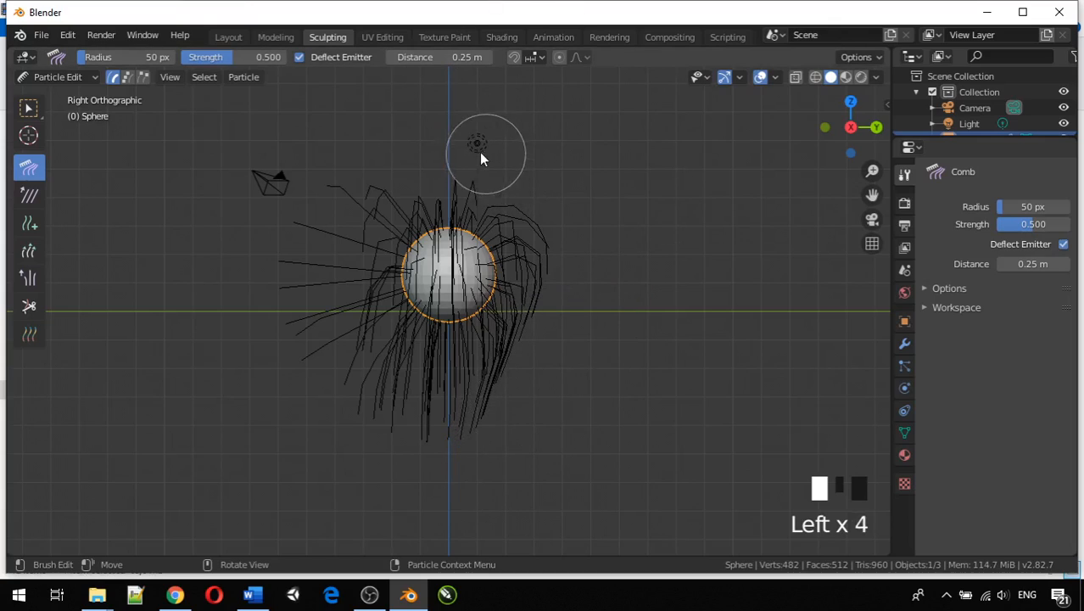
mouse_move(415, 166)
mouse_down()
mouse_move(437, 162)
mouse_move(551, 205)
mouse_up()
drag(454, 159, 562, 207)
mouse_move(491, 170)
mouse_down()
mouse_move(519, 185)
mouse_move(525, 213)
mouse_move(571, 262)
mouse_move(508, 383)
mouse_move(535, 247)
mouse_move(496, 387)
mouse_up()
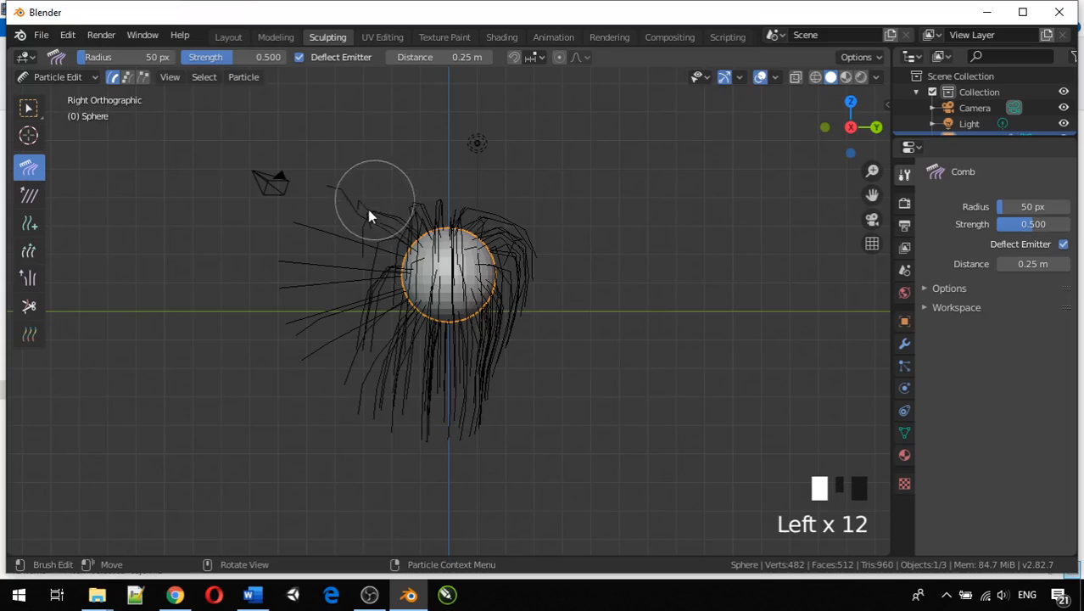
mouse_move(367, 209)
mouse_down()
mouse_move(355, 284)
mouse_move(351, 259)
mouse_move(332, 300)
mouse_move(348, 334)
mouse_move(424, 417)
mouse_move(399, 371)
mouse_move(361, 330)
mouse_move(457, 452)
mouse_up()
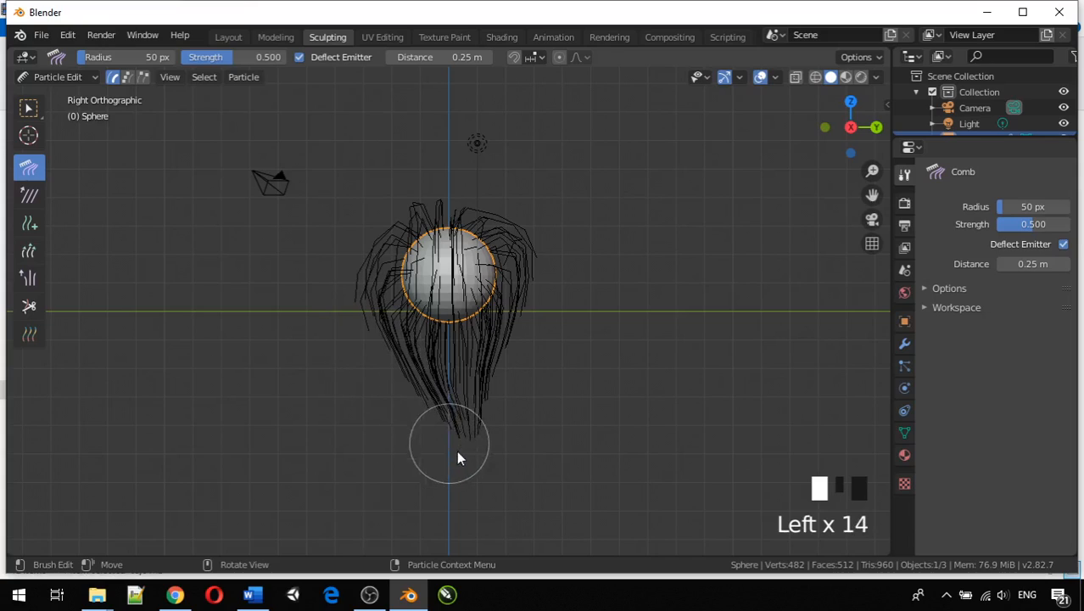
mouse_move(375, 310)
mouse_down()
mouse_move(443, 425)
mouse_move(499, 456)
mouse_move(544, 337)
mouse_move(528, 312)
mouse_move(473, 431)
mouse_up()
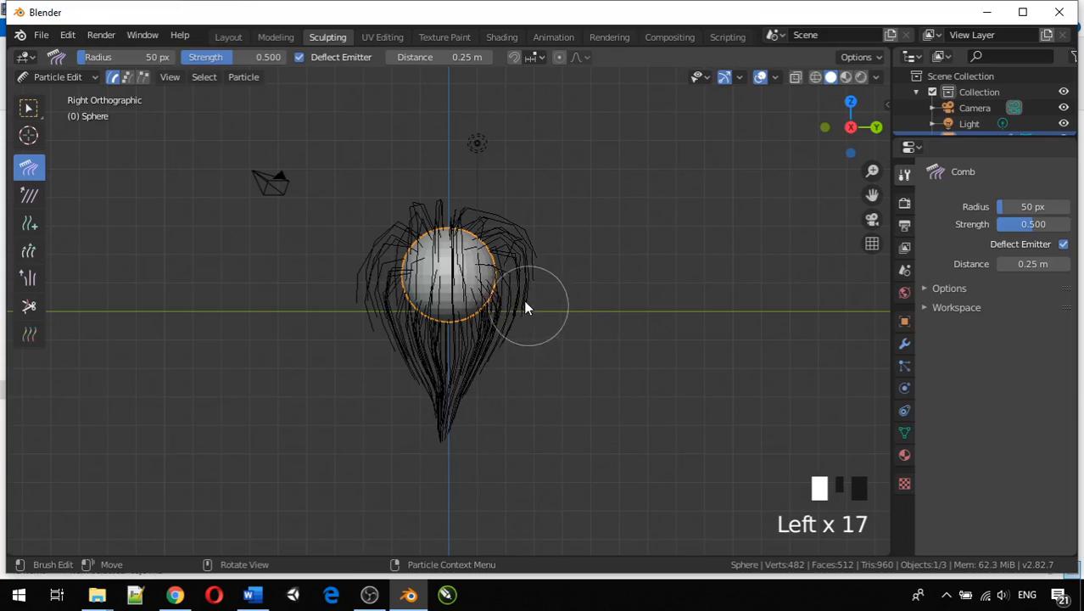
- Activate the Select Box tool and return to the Layout workspace
scroll(495, 312, down, 1)
scroll(492, 308, up, 5)
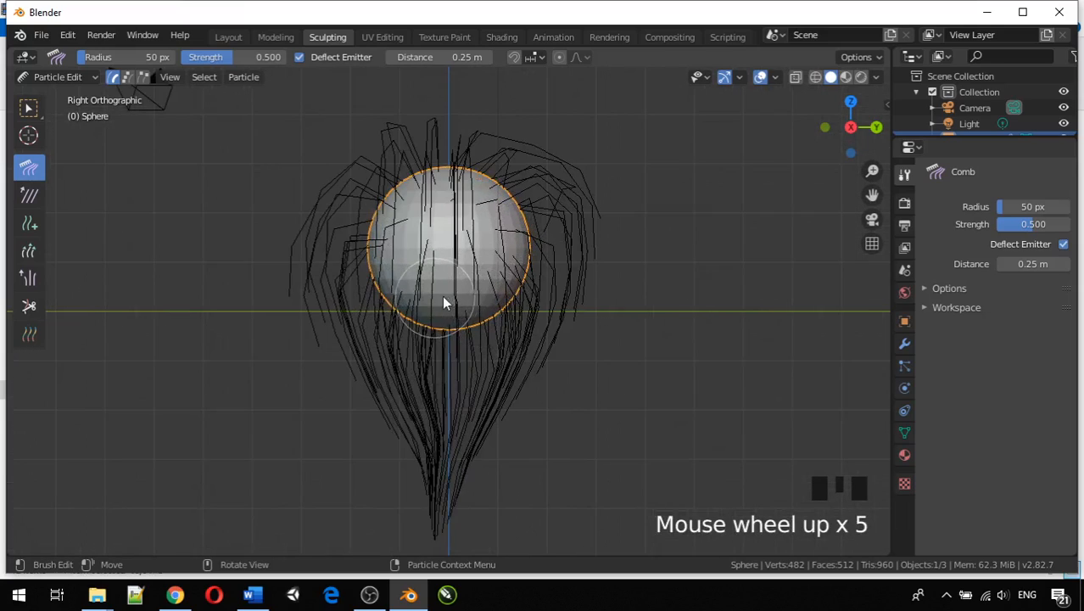
click(28, 110)
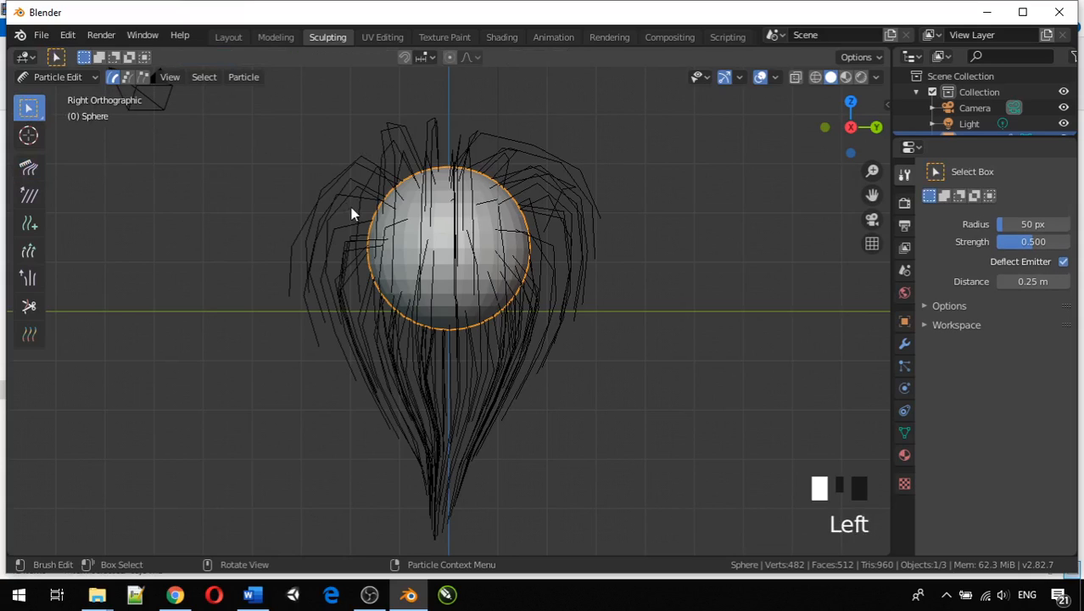
middle_drag(351, 213, 225, 216)
click(226, 37)
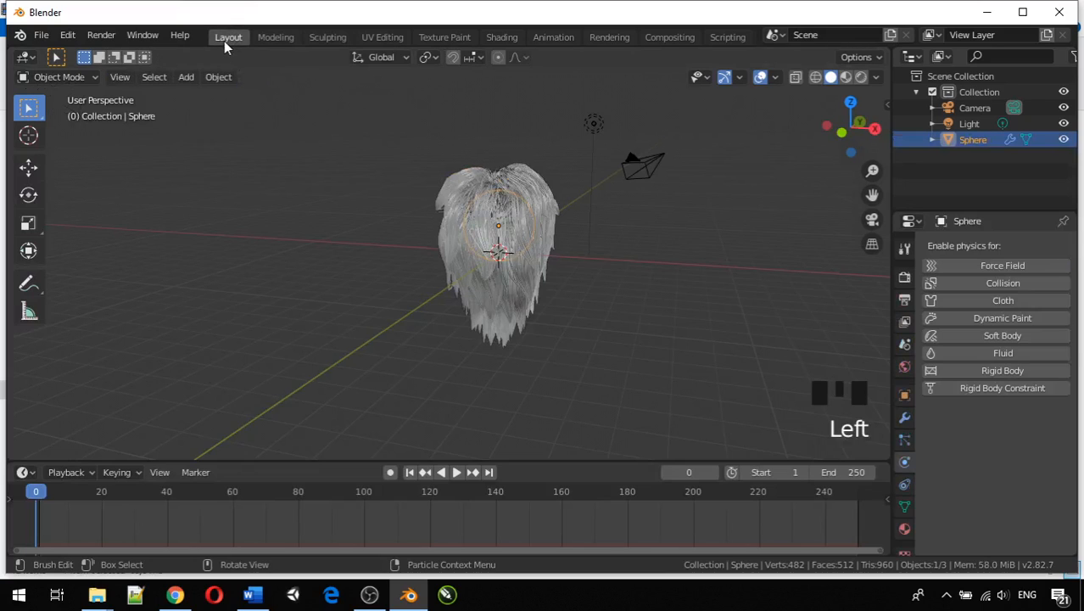
- Play the animation to watch the combed hair move, stop it and return to frame 0
middle_drag(374, 169, 441, 285)
key(space)
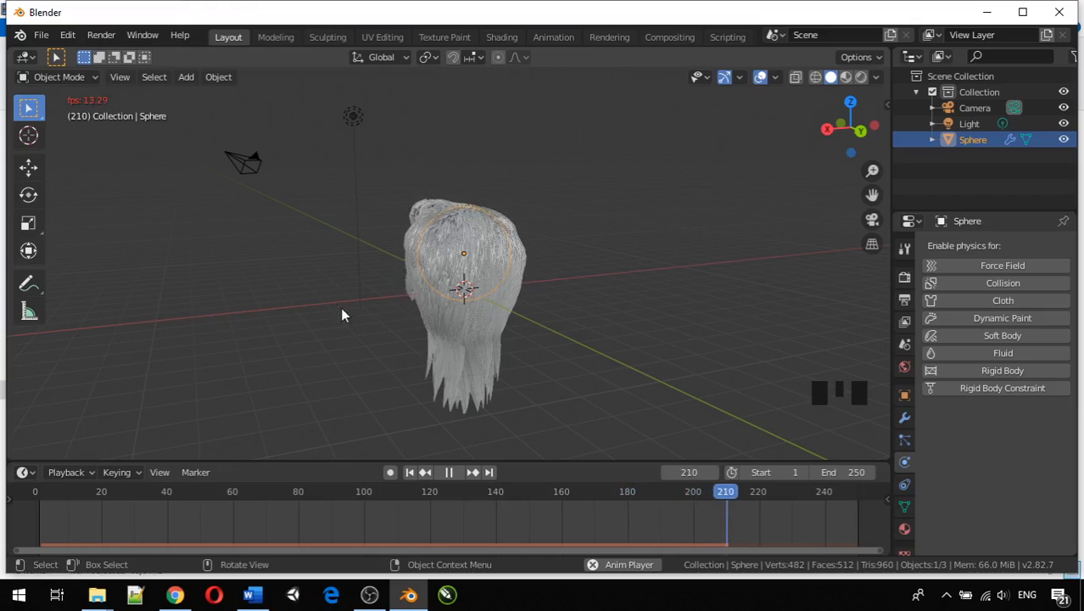
middle_drag(387, 283, 458, 280)
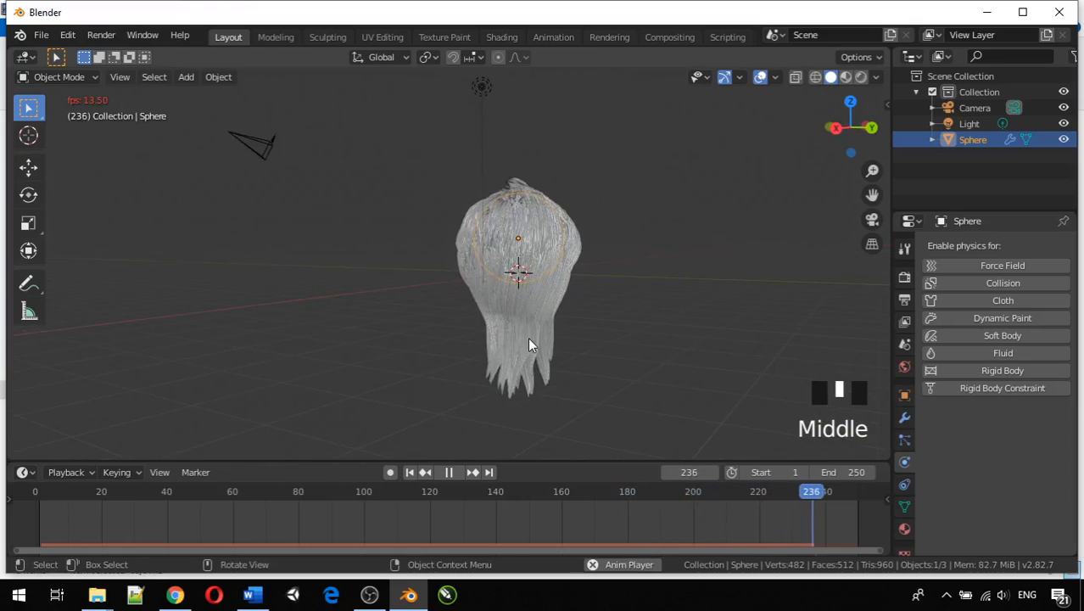
key(space)
drag(835, 494, 750, 500)
middle_drag(584, 338, 480, 380)
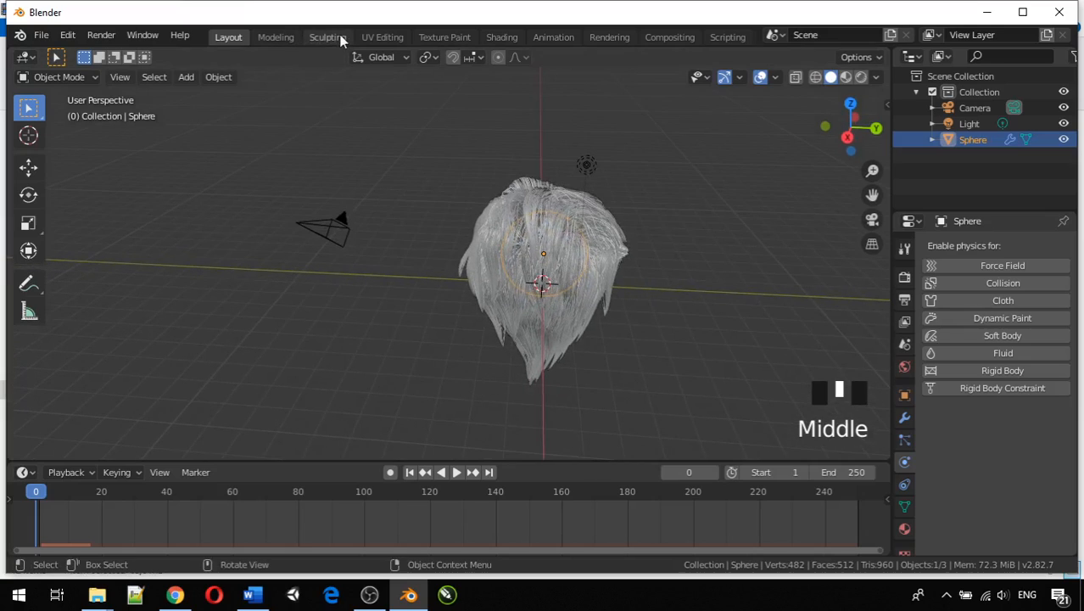
- Switch to the Sculpting workspace and put the sphere in Particle Edit mode
middle_drag(441, 255, 541, 248)
scroll(506, 223, up, 5)
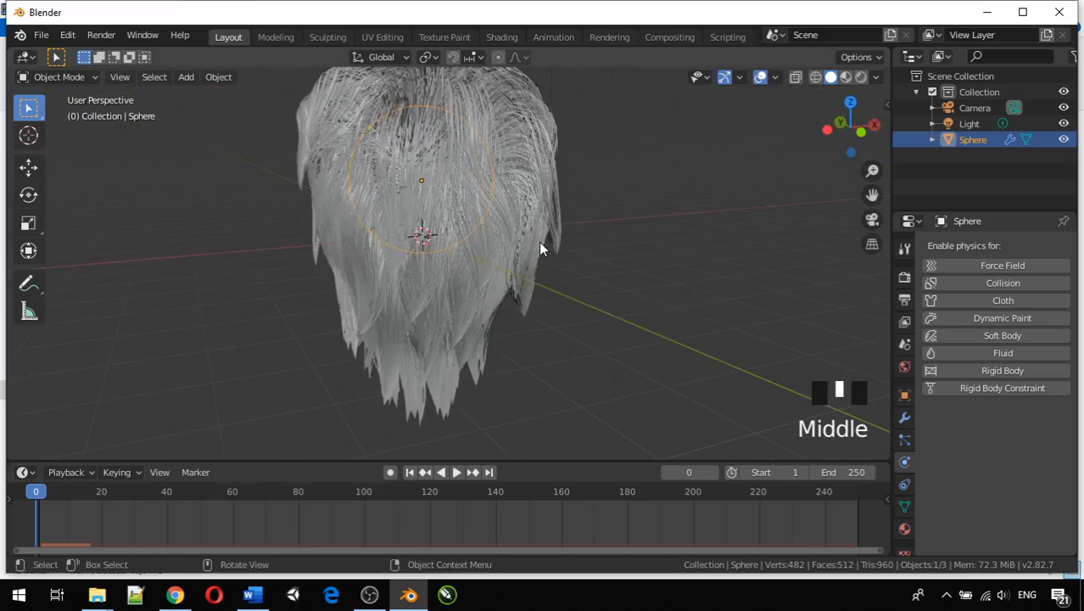
click(327, 38)
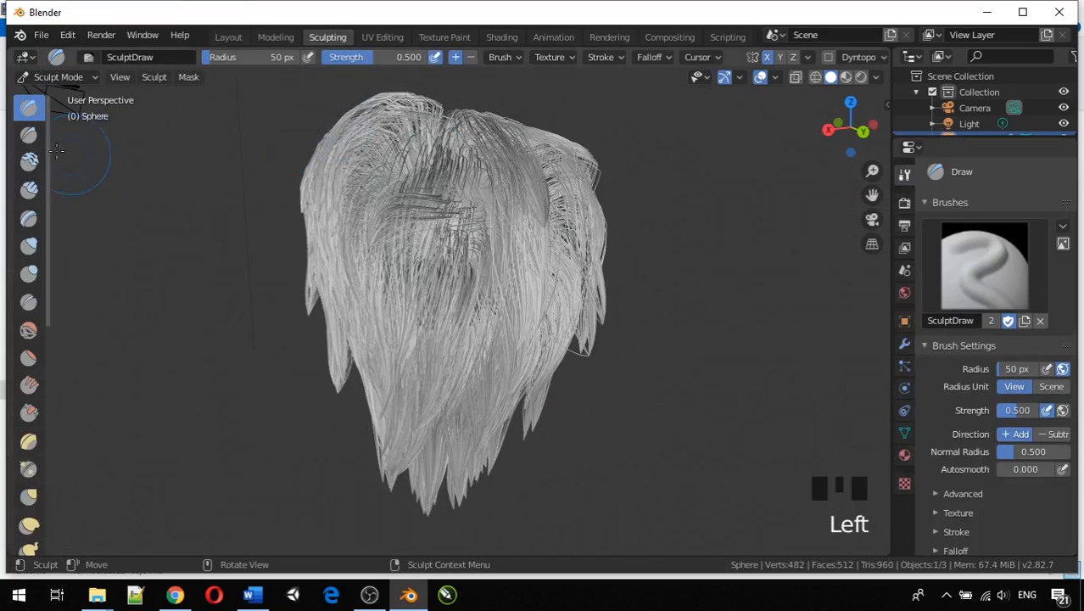
click(47, 77)
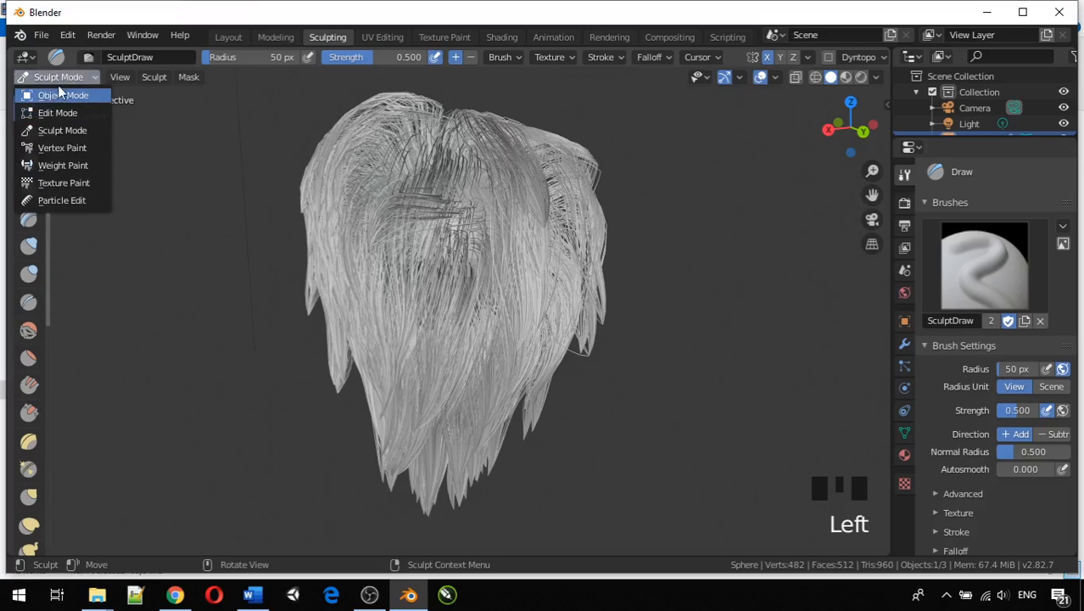
click(53, 200)
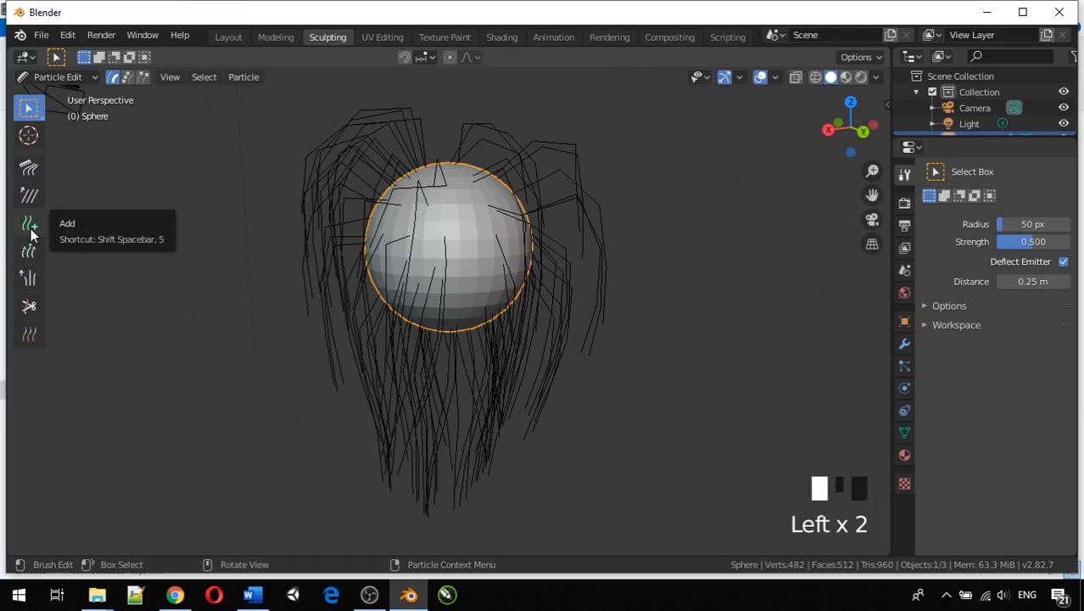
- Add new hair strands across the bare front of the sphere using the Add brush with a 50 px radius and count 10
click(30, 228)
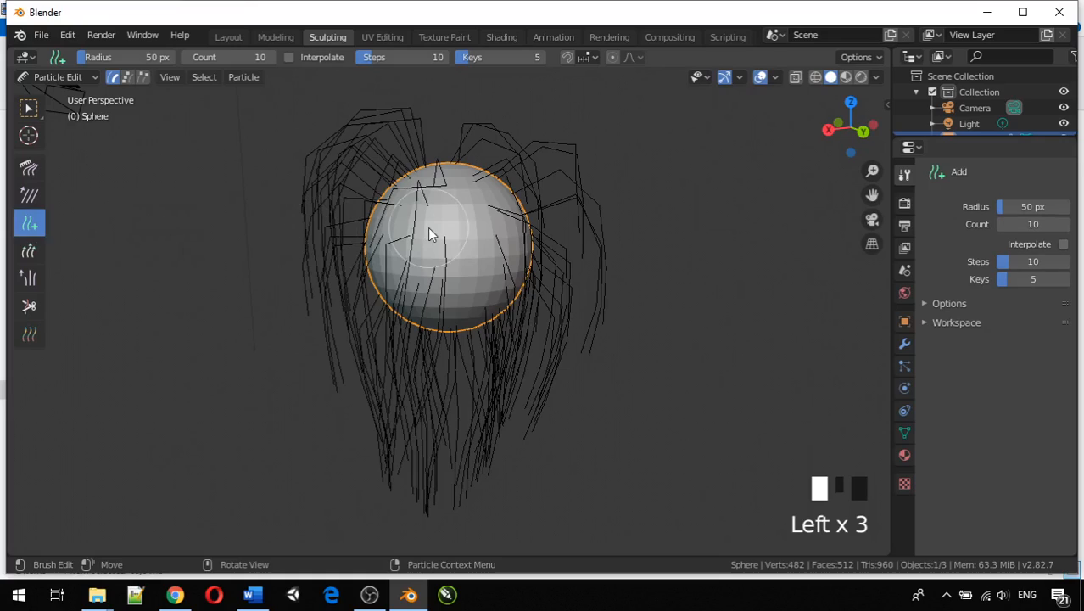
click(451, 219)
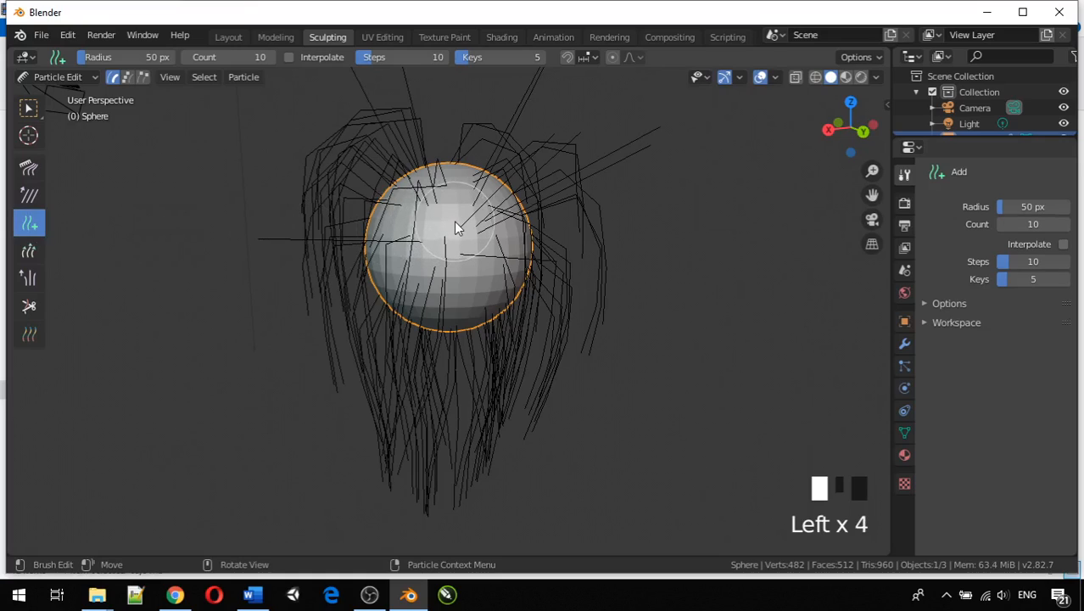
scroll(451, 218, up, 2)
click(451, 208)
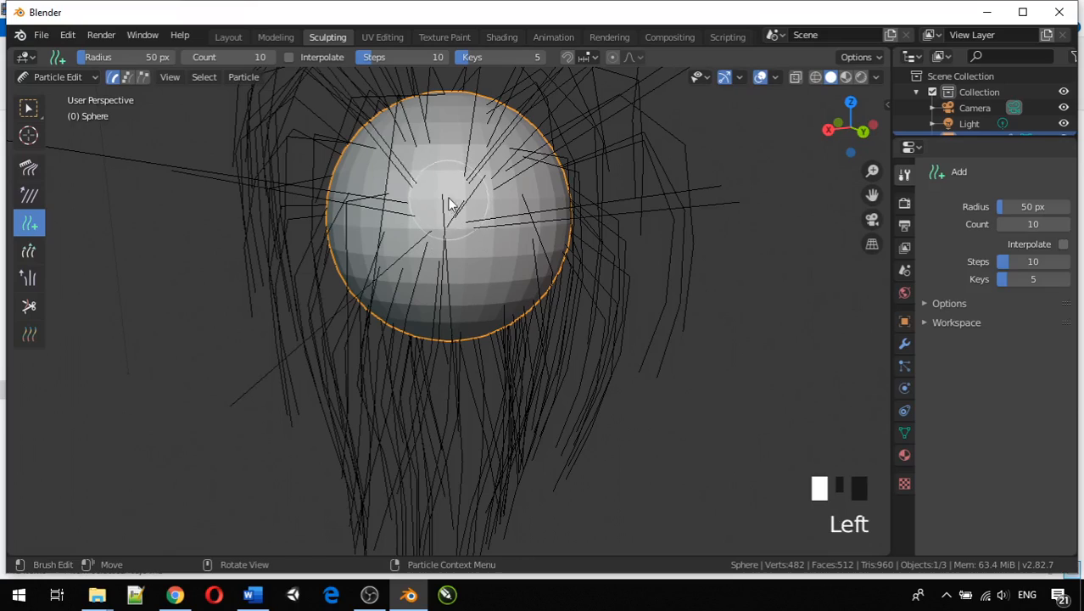
click(451, 170)
click(419, 182)
click(455, 256)
click(475, 254)
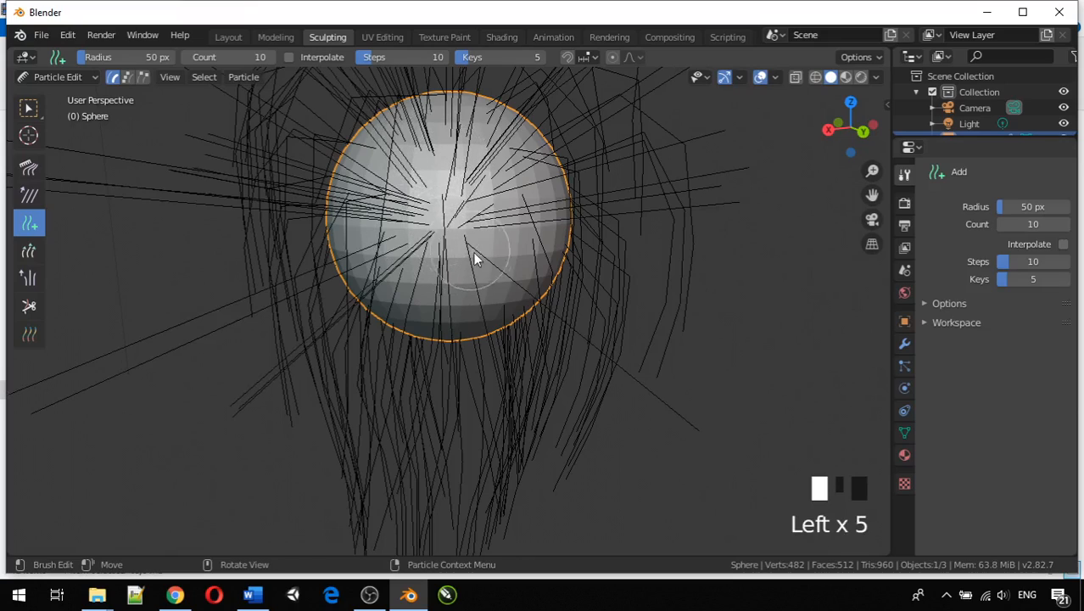
click(530, 224)
click(554, 226)
- Turn to the adjacent side of the sphere and add more hair strands over its upper and middle areas
mouse_move(559, 230)
middle_down()
mouse_move(653, 278)
mouse_move(573, 295)
mouse_move(417, 253)
middle_up()
click(427, 208)
click(431, 130)
click(426, 158)
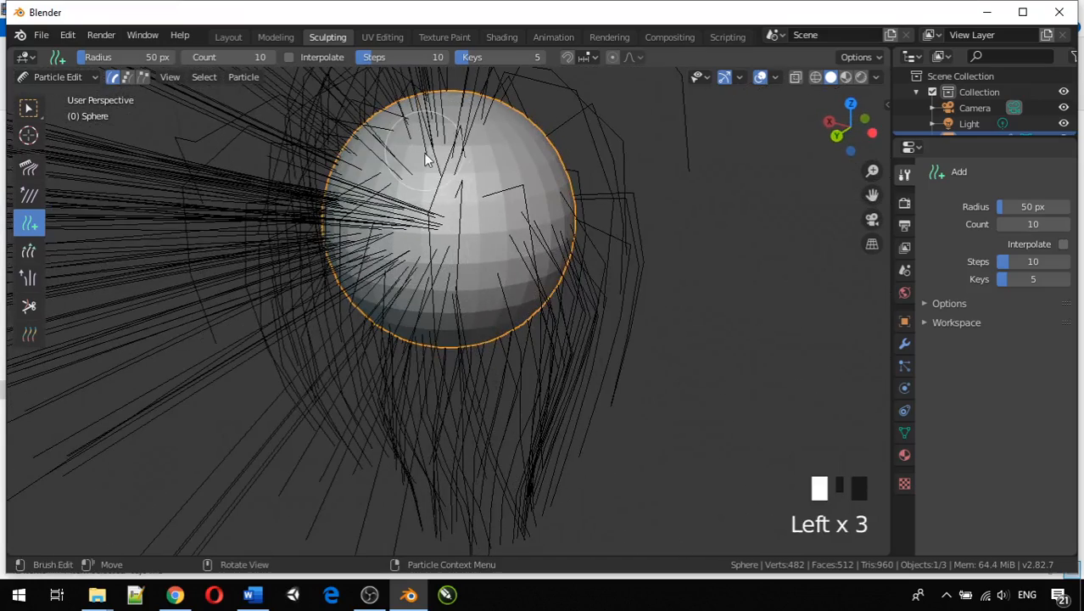
click(517, 151)
click(473, 223)
click(472, 223)
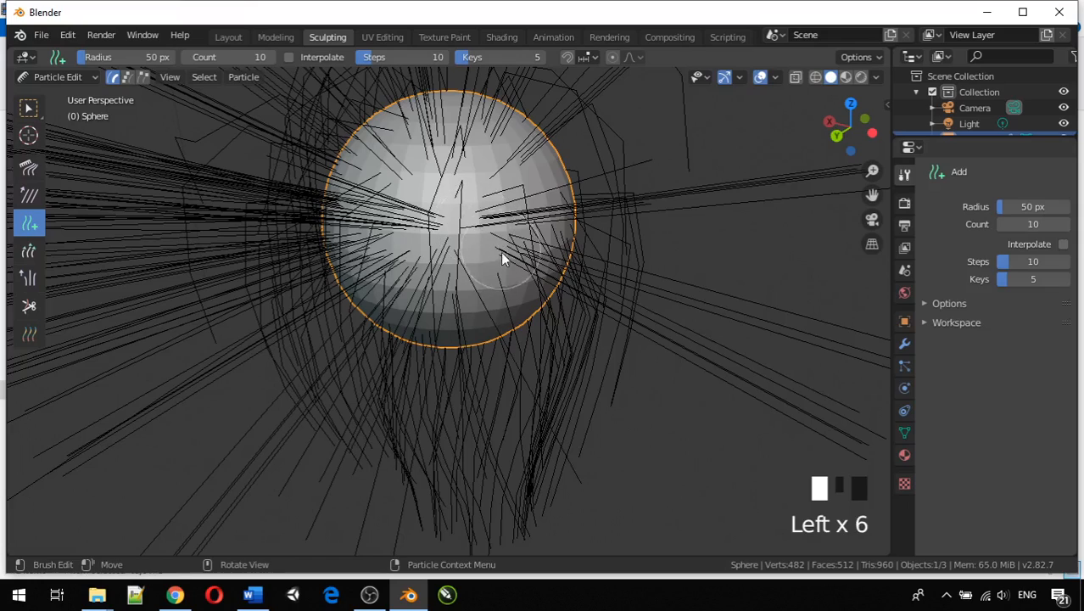
- Use the Comb brush to bring the new strands on the sphere's denser side down and inward toward the hair tips
scroll(500, 255, down, 5)
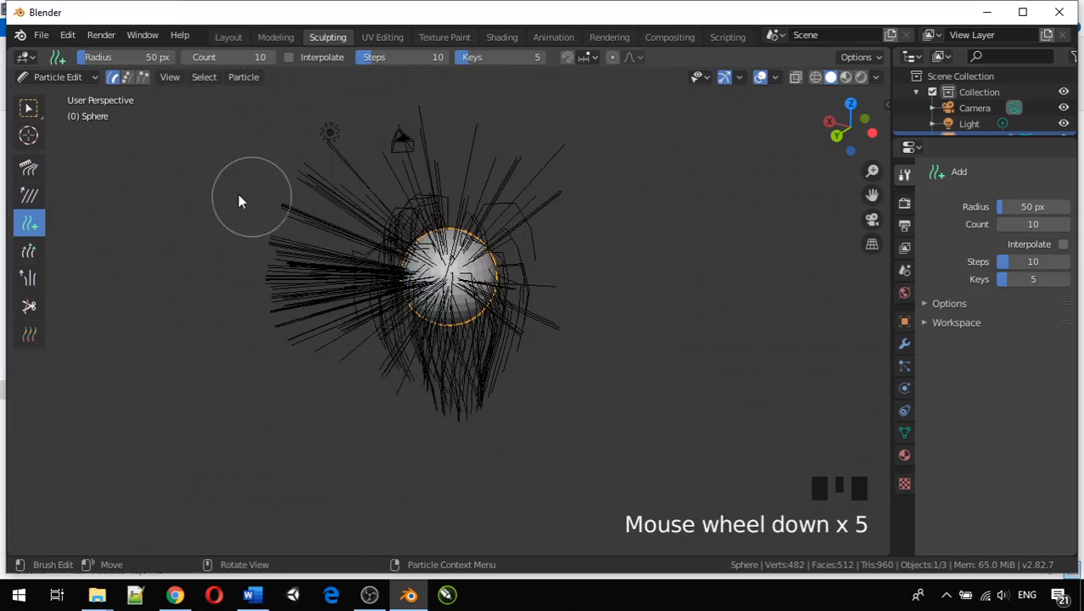
click(29, 168)
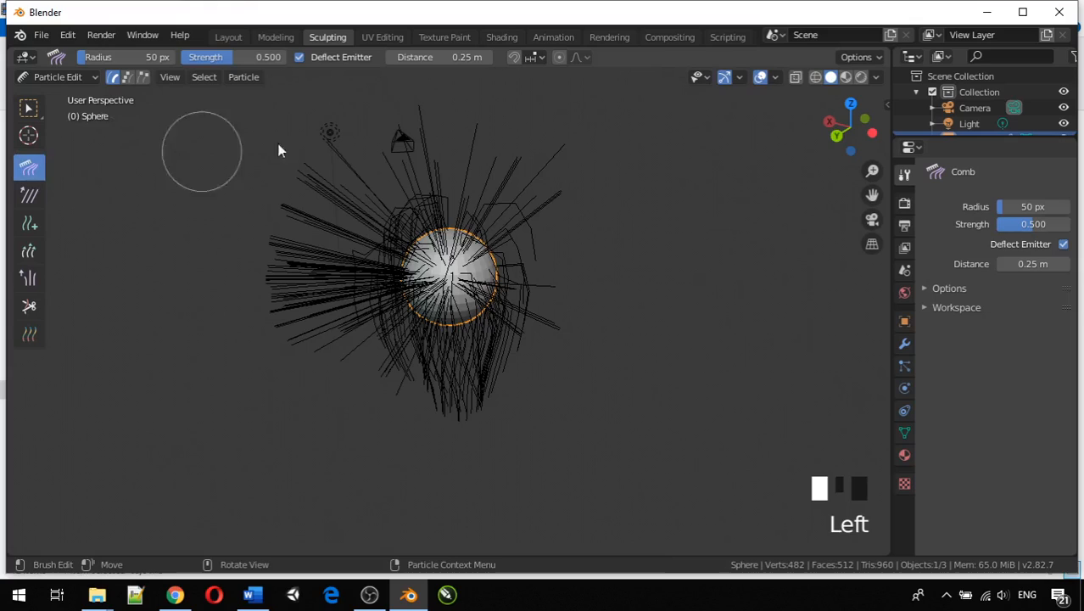
click(396, 119)
mouse_move(395, 112)
mouse_down()
mouse_move(320, 194)
mouse_move(300, 283)
mouse_move(374, 397)
mouse_move(416, 110)
mouse_move(312, 358)
mouse_move(392, 455)
mouse_up()
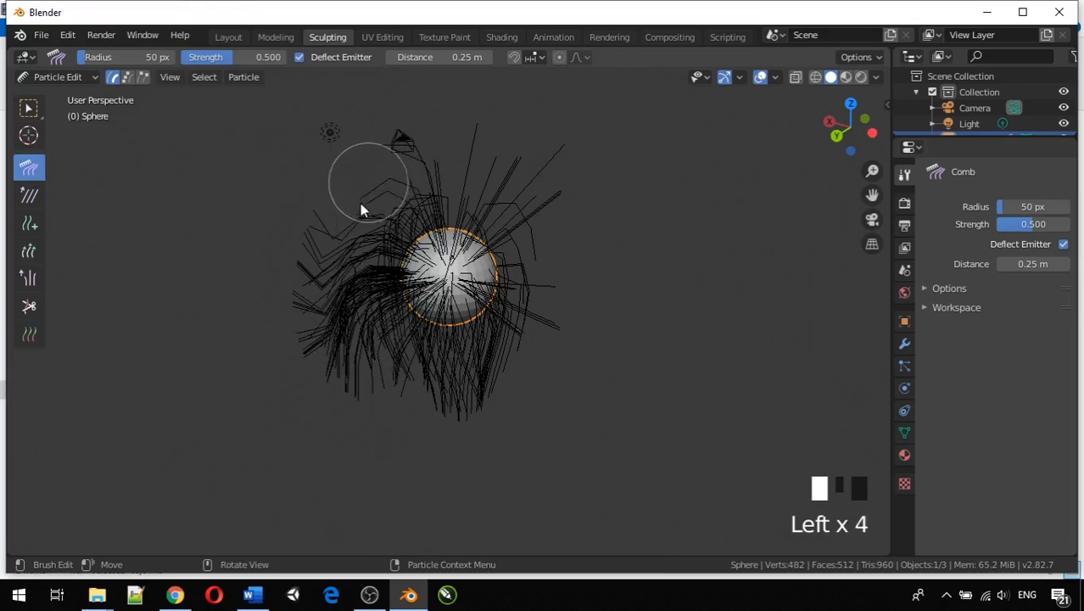
mouse_move(363, 210)
mouse_down()
mouse_move(354, 415)
mouse_move(380, 459)
mouse_up()
mouse_move(329, 224)
mouse_down()
mouse_move(375, 348)
mouse_move(422, 407)
mouse_up()
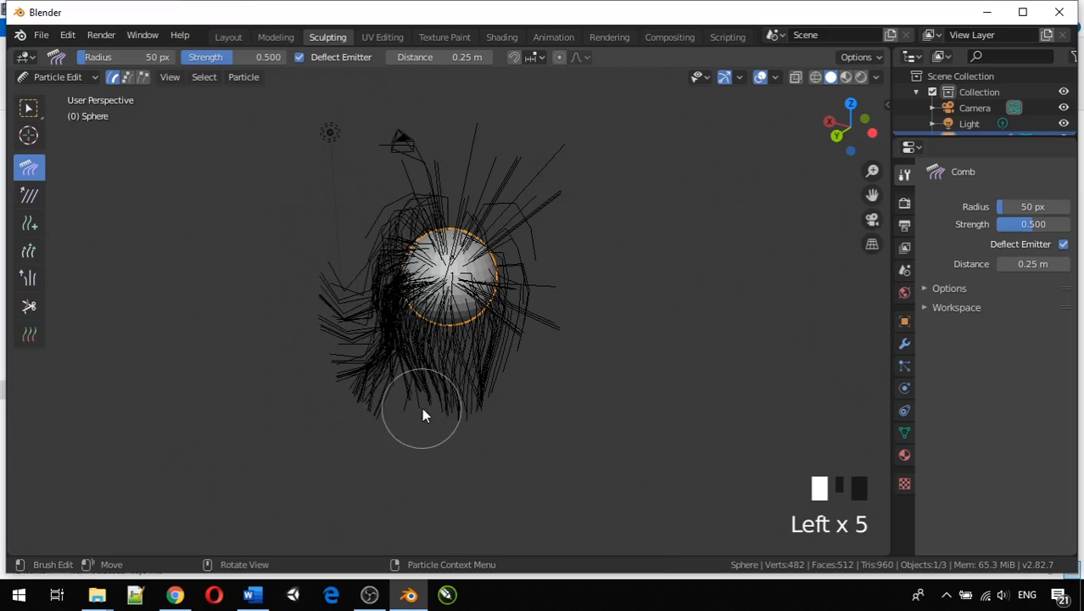
drag(333, 272, 426, 458)
drag(361, 296, 421, 417)
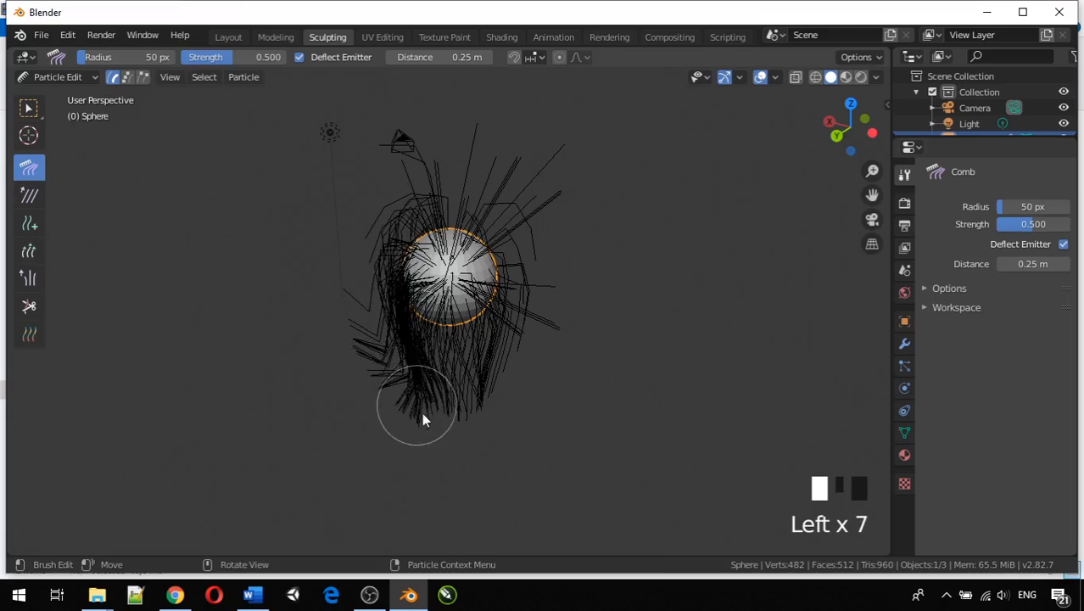
drag(365, 292, 452, 443)
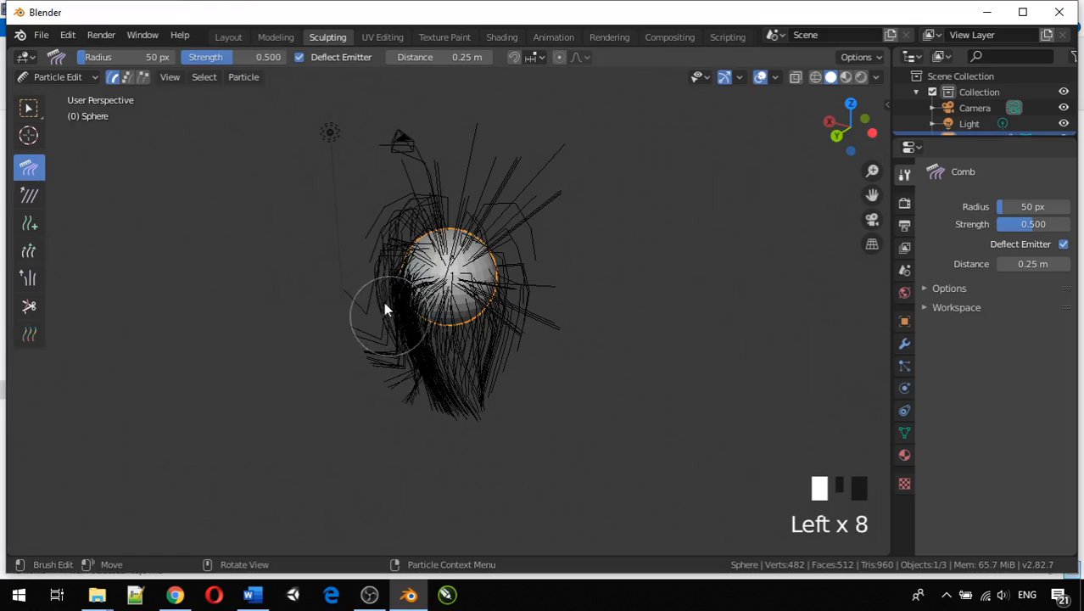
mouse_move(392, 315)
mouse_down()
mouse_move(404, 346)
mouse_move(455, 400)
mouse_move(448, 485)
mouse_up()
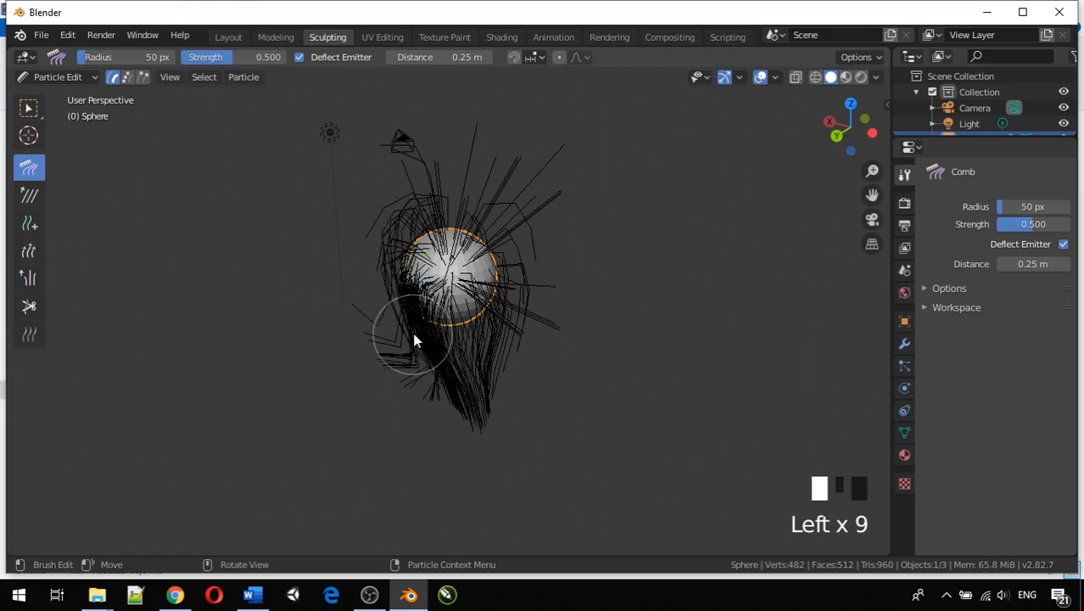
- Loosen the clumped side hair outward, comb it straight down, and spread the strands on the opposite side away from the centre
drag(417, 338, 368, 310)
drag(390, 239, 353, 236)
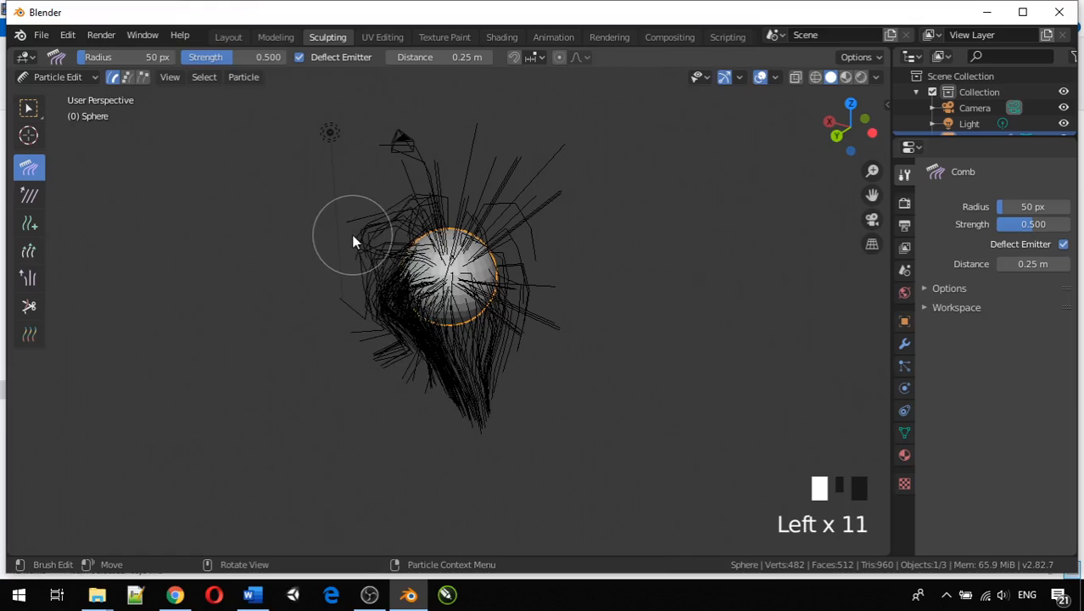
drag(403, 304, 406, 395)
mouse_move(400, 361)
mouse_down()
mouse_move(424, 416)
mouse_move(385, 451)
mouse_up()
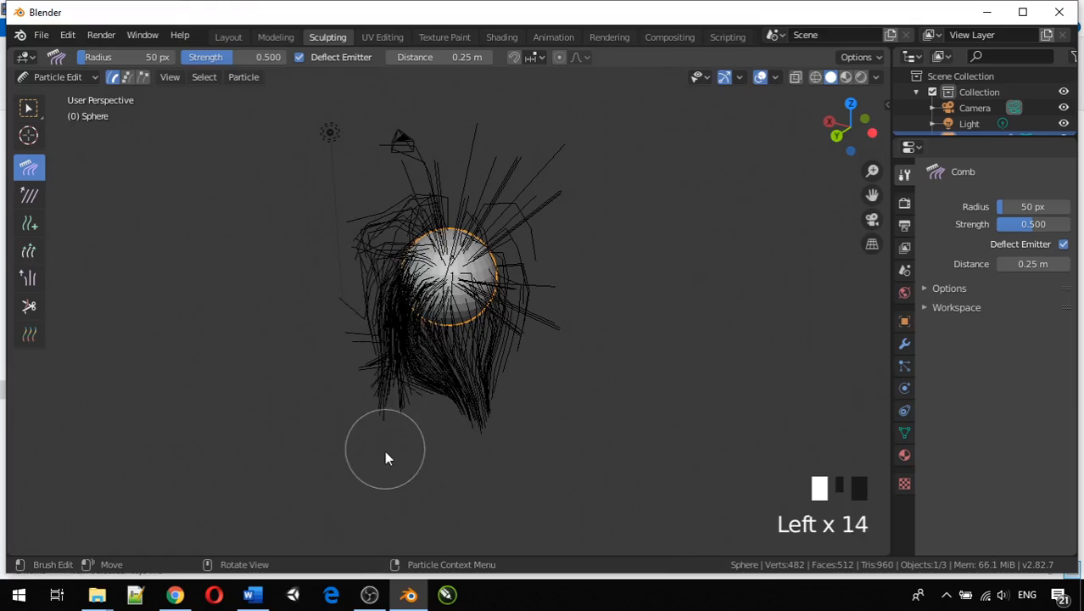
mouse_move(440, 329)
mouse_down()
mouse_move(406, 455)
mouse_move(411, 433)
mouse_move(407, 443)
mouse_up()
mouse_move(481, 348)
mouse_down()
mouse_move(512, 329)
mouse_move(552, 365)
mouse_up()
mouse_move(475, 294)
mouse_down()
mouse_move(468, 282)
mouse_move(480, 256)
mouse_up()
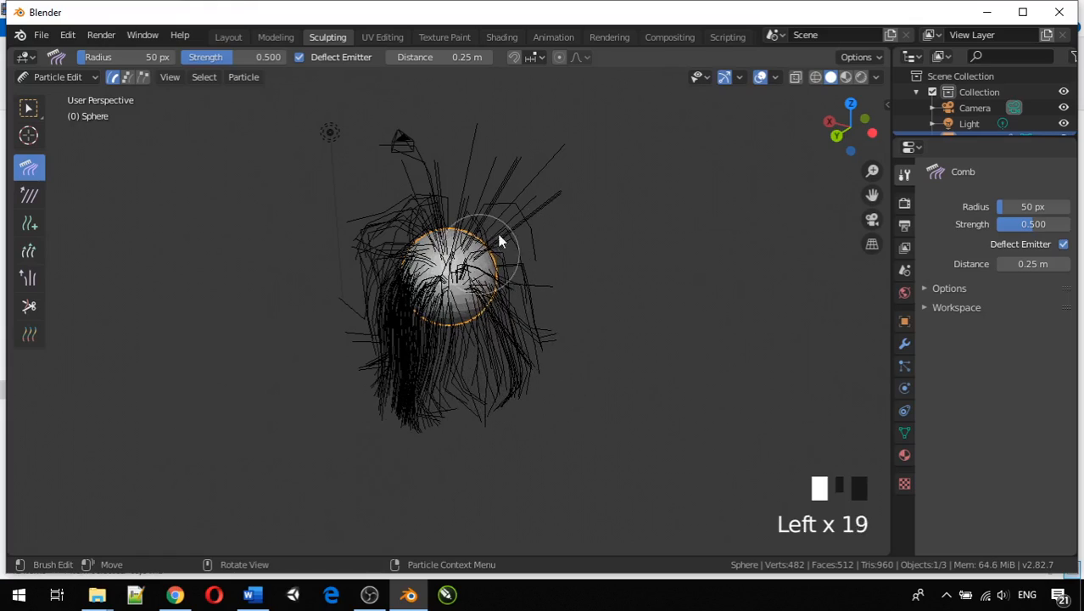
- Comb the strands standing up above the sphere down over both sides of the hair
mouse_move(419, 155)
mouse_down()
mouse_move(465, 168)
mouse_move(450, 174)
mouse_move(507, 206)
mouse_move(561, 300)
mouse_move(534, 233)
mouse_move(557, 309)
mouse_move(562, 298)
mouse_move(516, 397)
mouse_move(533, 291)
mouse_move(510, 374)
mouse_move(520, 309)
mouse_move(485, 383)
mouse_move(437, 394)
mouse_move(438, 431)
mouse_move(395, 382)
mouse_move(377, 338)
mouse_move(395, 374)
mouse_up()
mouse_move(386, 206)
mouse_down()
mouse_move(389, 322)
mouse_move(365, 279)
mouse_up()
mouse_move(417, 189)
mouse_down()
mouse_move(352, 227)
mouse_move(349, 251)
mouse_up()
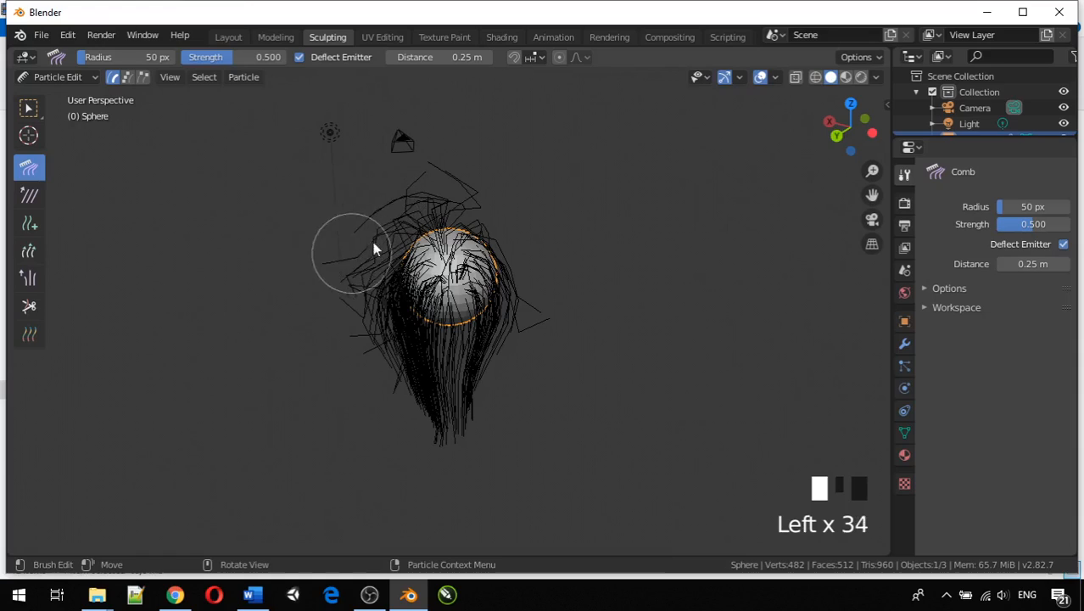
mouse_move(391, 222)
mouse_down()
mouse_move(349, 275)
mouse_move(327, 286)
mouse_up()
mouse_move(399, 180)
mouse_down()
mouse_move(381, 202)
mouse_move(355, 319)
mouse_up()
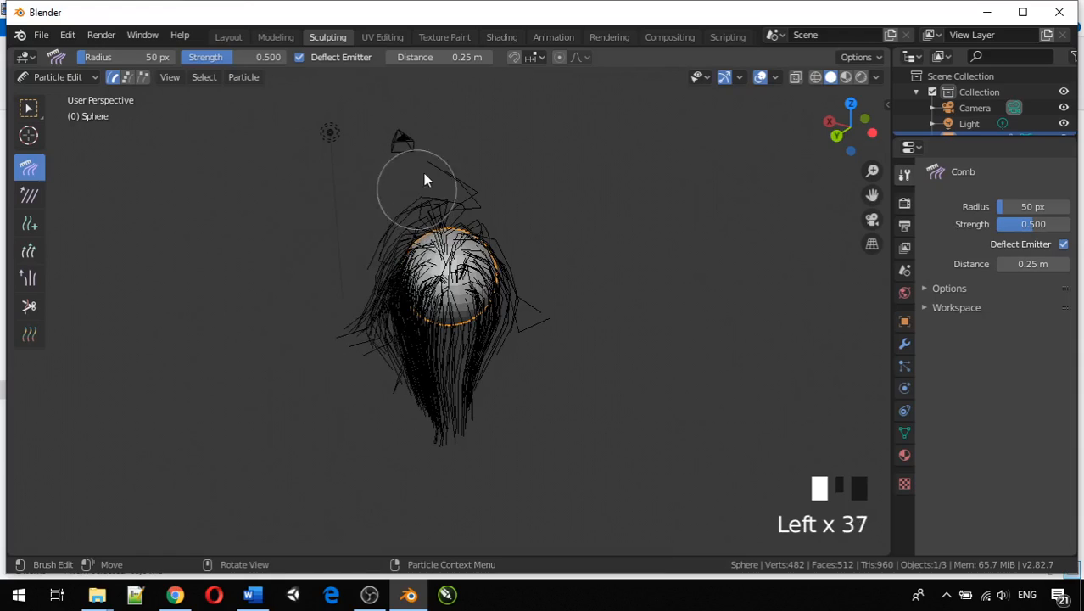
mouse_move(431, 175)
mouse_down()
mouse_move(537, 194)
mouse_move(477, 182)
mouse_move(541, 247)
mouse_move(553, 290)
mouse_up()
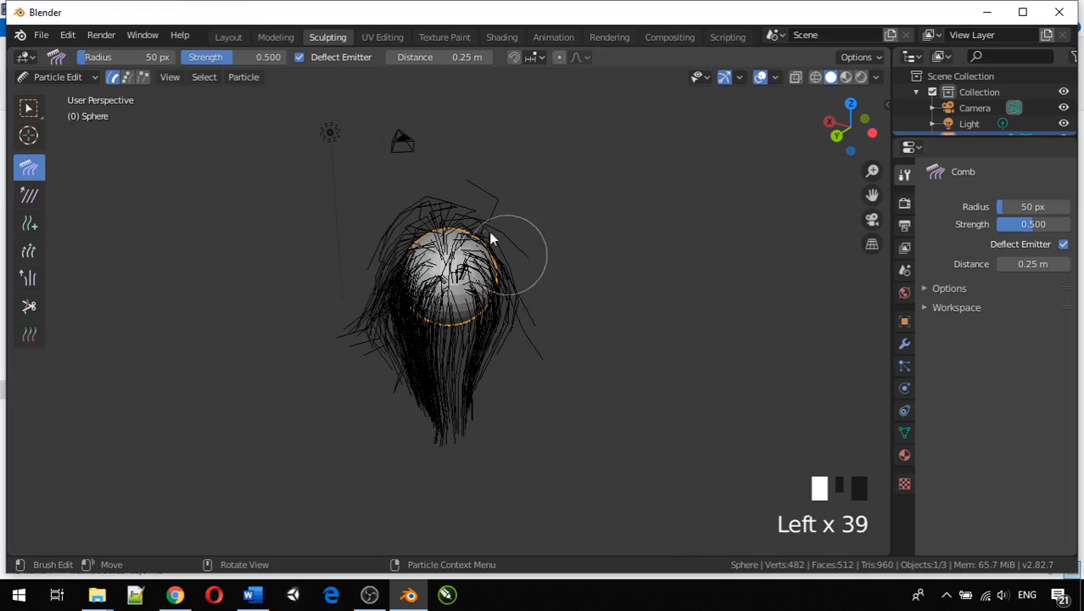
mouse_move(488, 233)
mouse_down()
mouse_move(530, 267)
mouse_move(489, 238)
mouse_up()
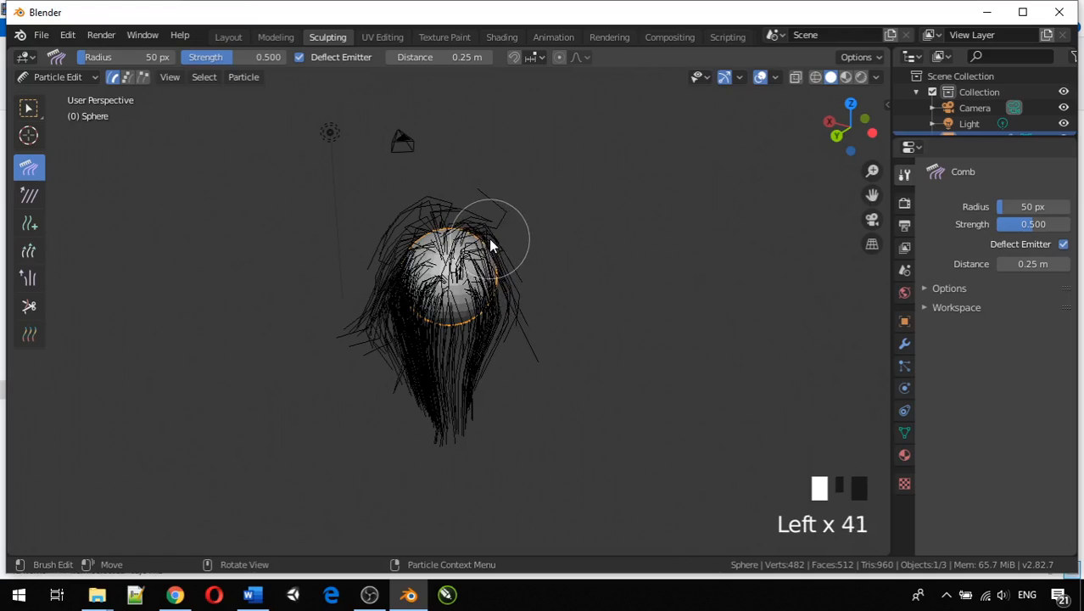
mouse_move(371, 287)
mouse_down()
mouse_move(404, 271)
mouse_move(460, 303)
mouse_move(450, 320)
mouse_up()
- From the right orthographic view, comb the raised strands on the thick side down and curve them in below the sphere
middle_drag(449, 320, 625, 255)
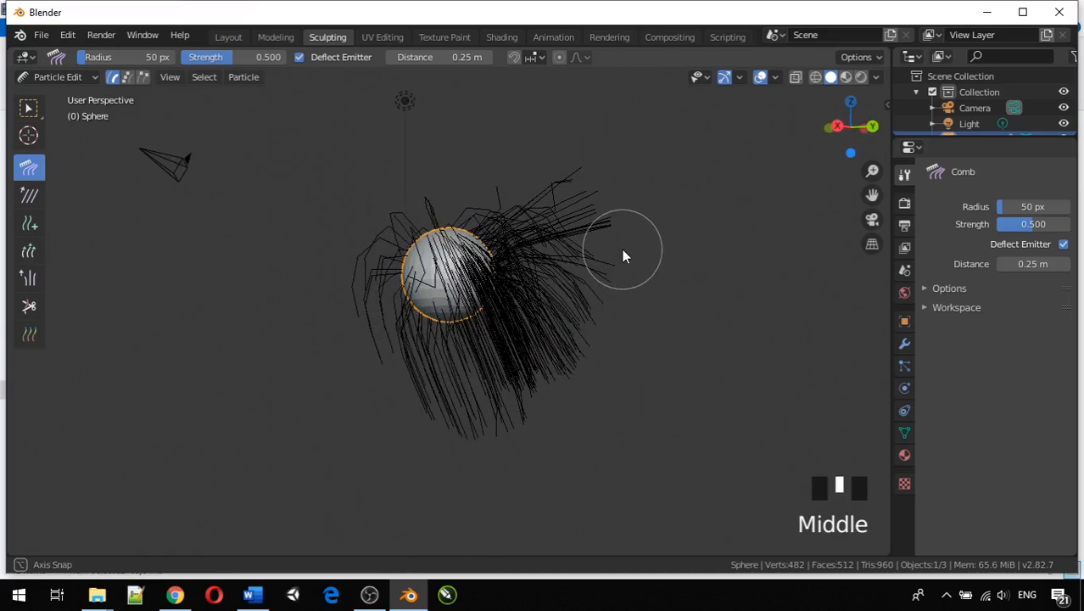
key(KP_3)
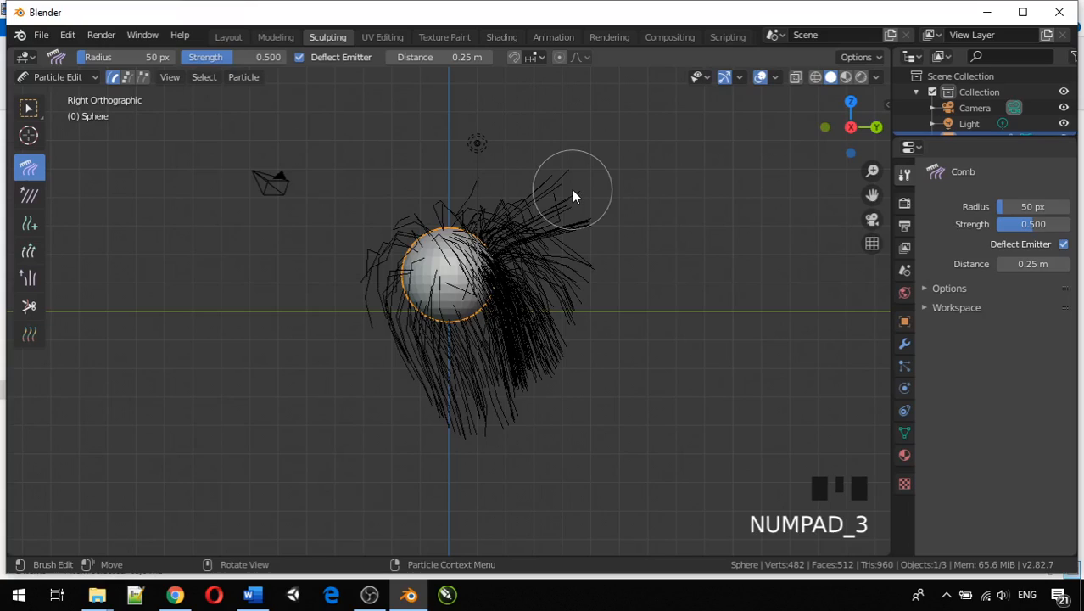
drag(545, 150, 579, 384)
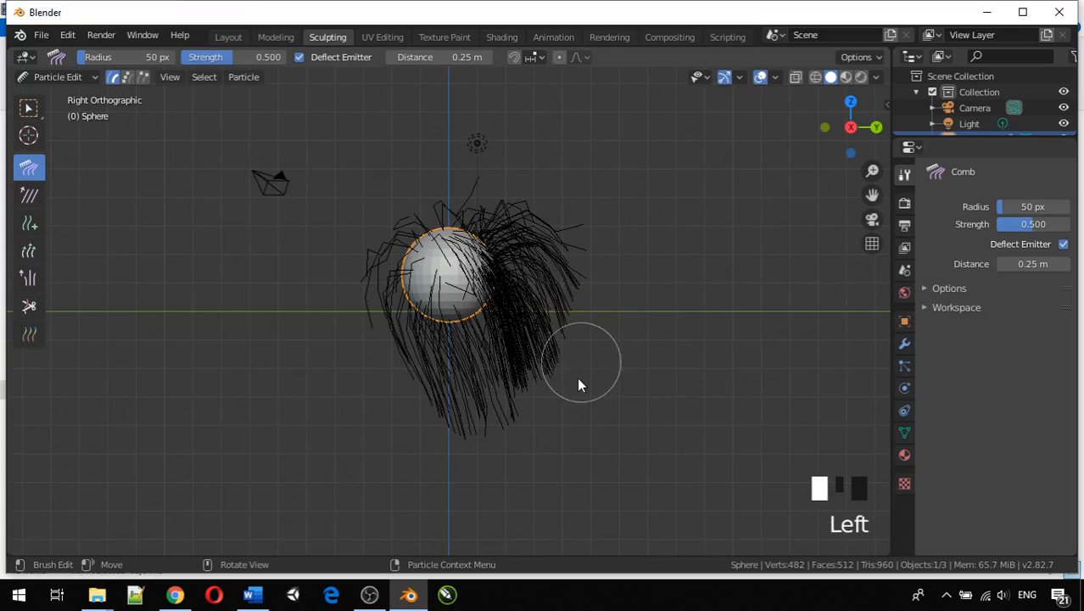
mouse_move(533, 145)
mouse_down()
mouse_move(576, 356)
mouse_move(556, 418)
mouse_up()
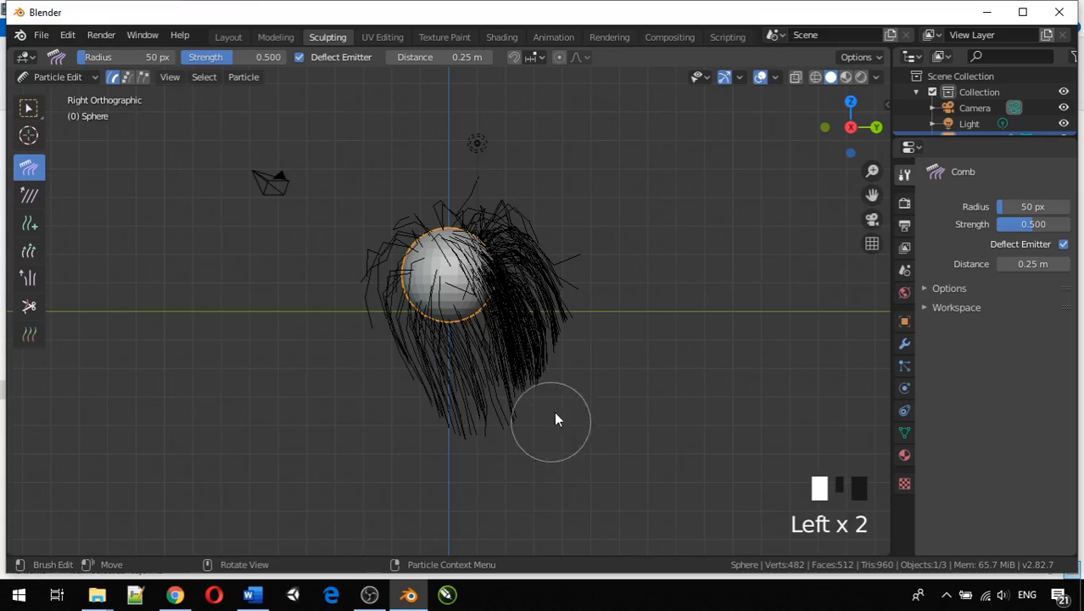
mouse_move(531, 310)
mouse_down()
mouse_move(537, 364)
mouse_move(477, 487)
mouse_move(568, 347)
mouse_move(480, 467)
mouse_up()
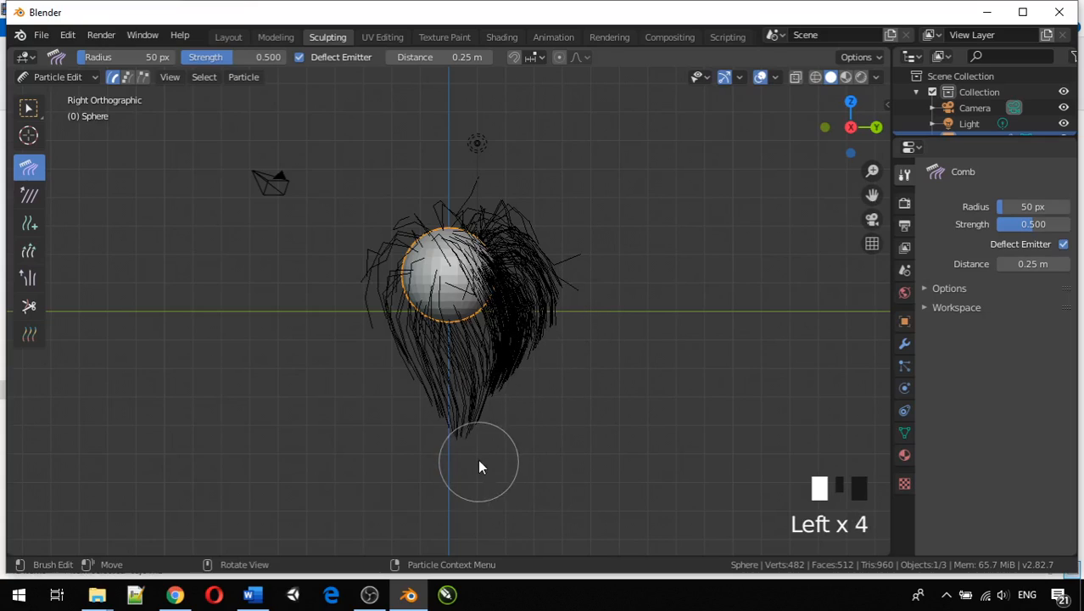
- Comb the thin side down close to the sphere and draw both sides' tips together into one point
drag(355, 242, 358, 380)
drag(370, 305, 386, 363)
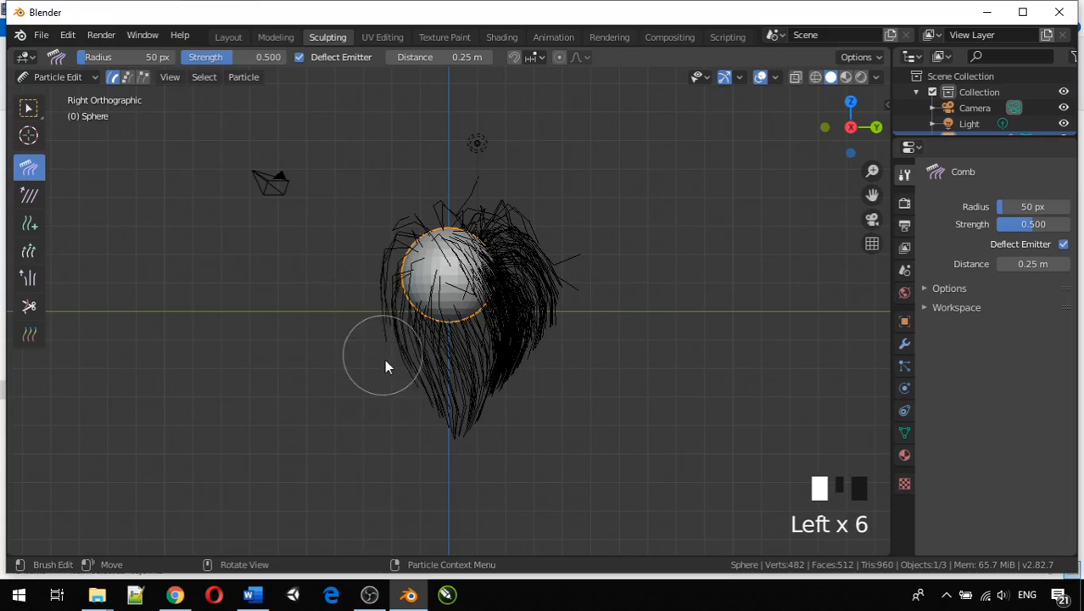
mouse_move(497, 204)
mouse_down()
mouse_move(510, 195)
mouse_move(528, 235)
mouse_move(533, 218)
mouse_move(503, 213)
mouse_move(481, 230)
mouse_move(501, 210)
mouse_move(516, 214)
mouse_move(524, 144)
mouse_move(531, 159)
mouse_move(515, 165)
mouse_move(512, 152)
mouse_move(584, 230)
mouse_move(590, 264)
mouse_move(570, 342)
mouse_up()
drag(595, 307, 497, 414)
mouse_move(574, 337)
mouse_down()
mouse_move(550, 380)
mouse_move(445, 475)
mouse_up()
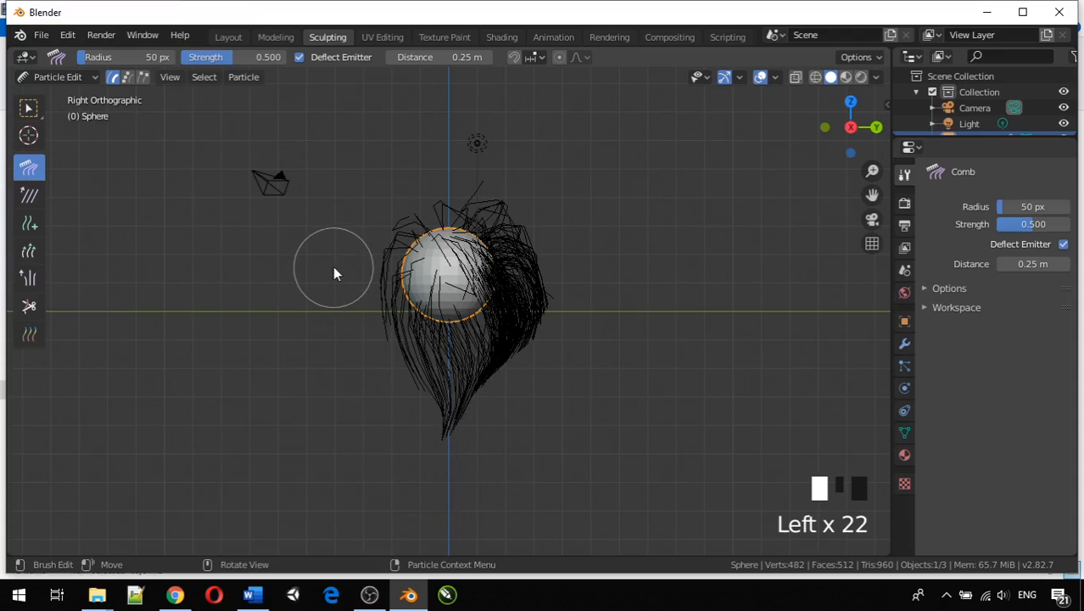
mouse_move(361, 348)
mouse_down()
mouse_move(426, 445)
mouse_move(472, 476)
mouse_up()
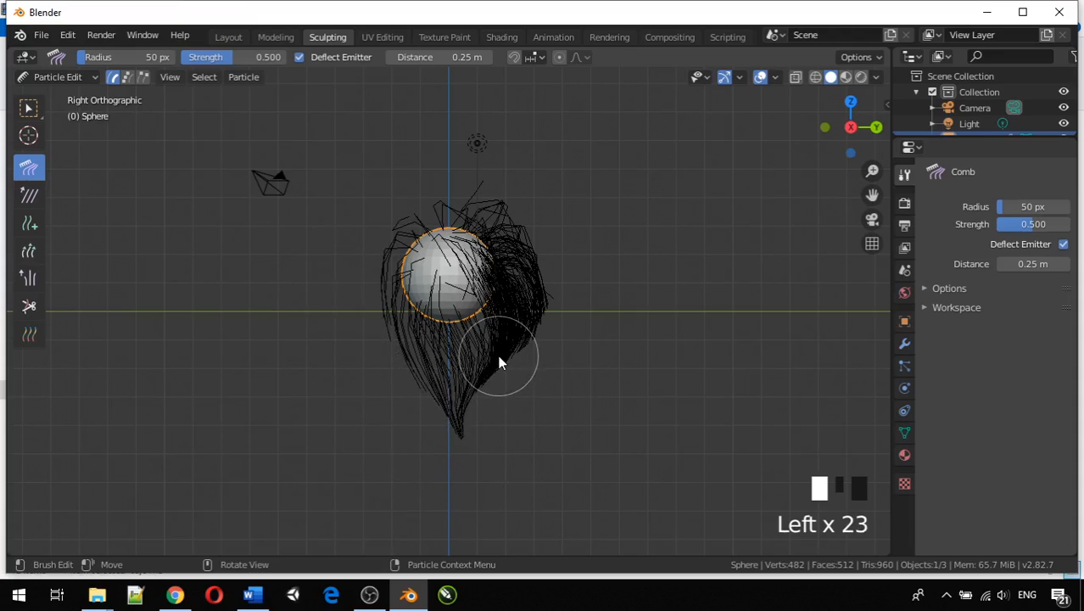
middle_drag(499, 363, 378, 394)
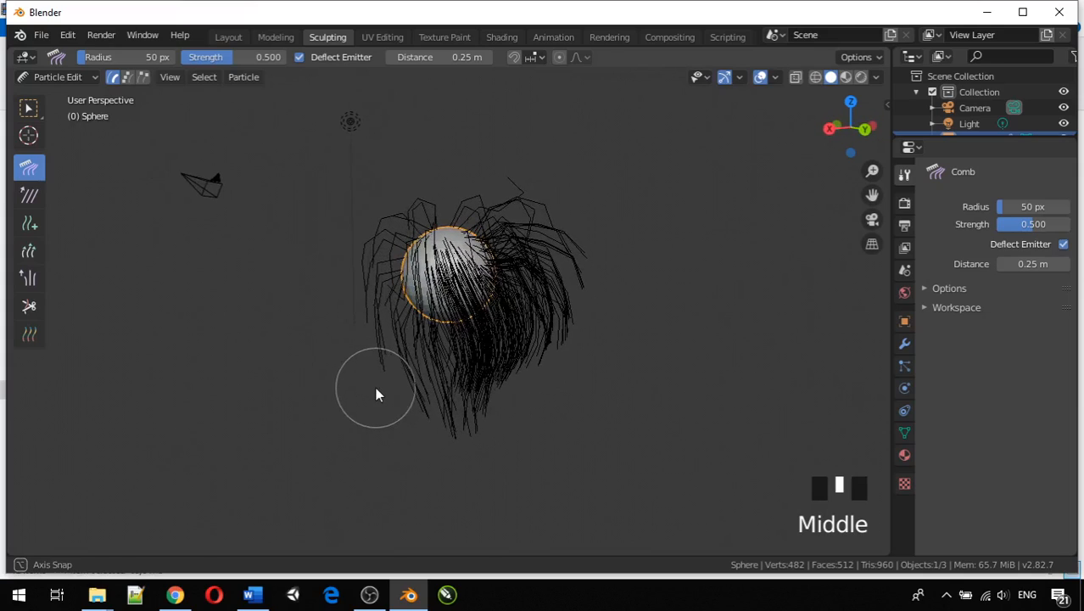
key(KP_1)
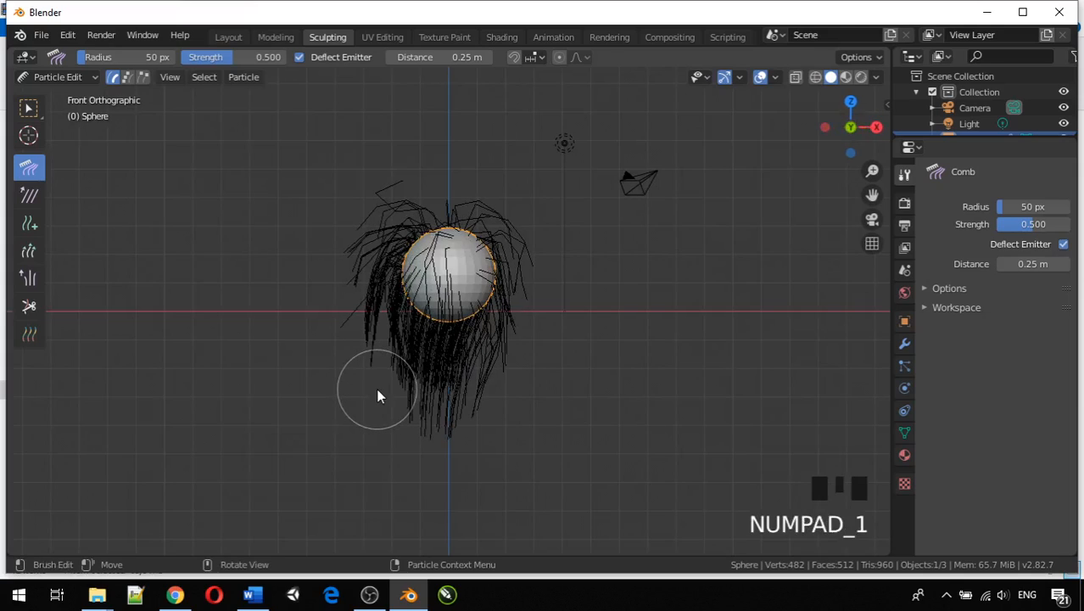
key(KP_3)
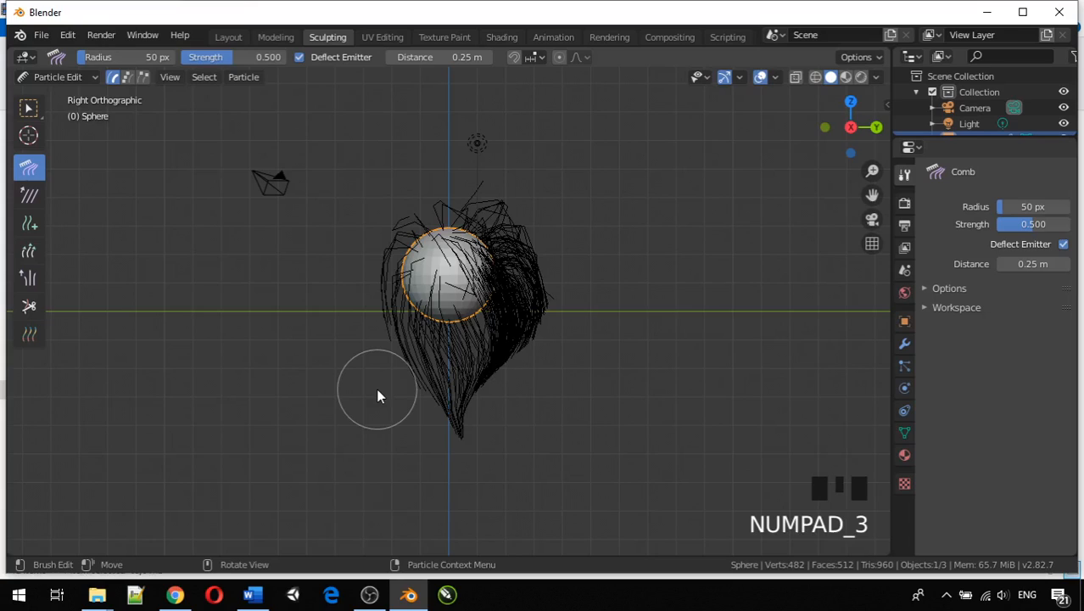
- From the top orthographic view, comb the strands sticking out on the sphere's positive Y side in closer to the sphere
key(KP_7)
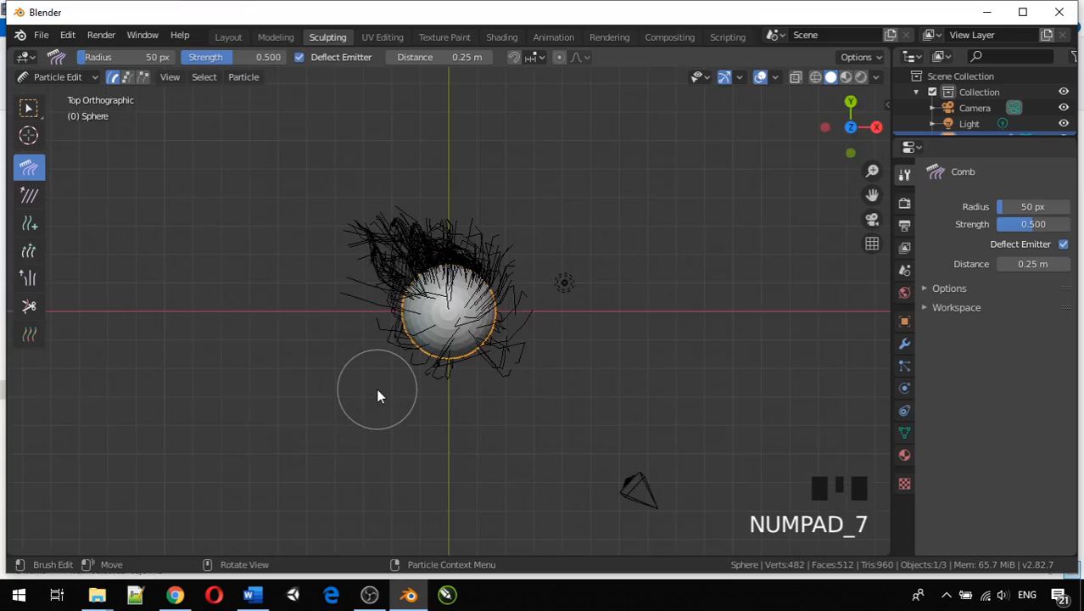
mouse_move(343, 180)
mouse_down()
mouse_move(337, 174)
mouse_move(370, 245)
mouse_move(408, 200)
mouse_move(463, 196)
mouse_move(501, 204)
mouse_move(544, 245)
mouse_move(524, 264)
mouse_up()
drag(564, 298, 544, 341)
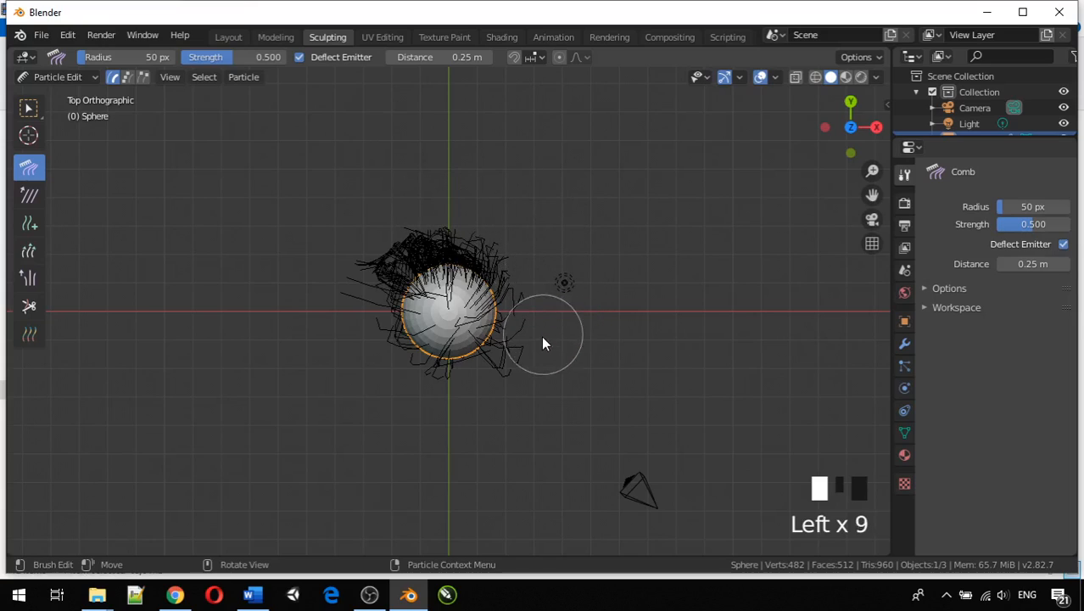
- Switch to the Layout workspace and inspect the combed hair from several sides at frame 0
click(224, 36)
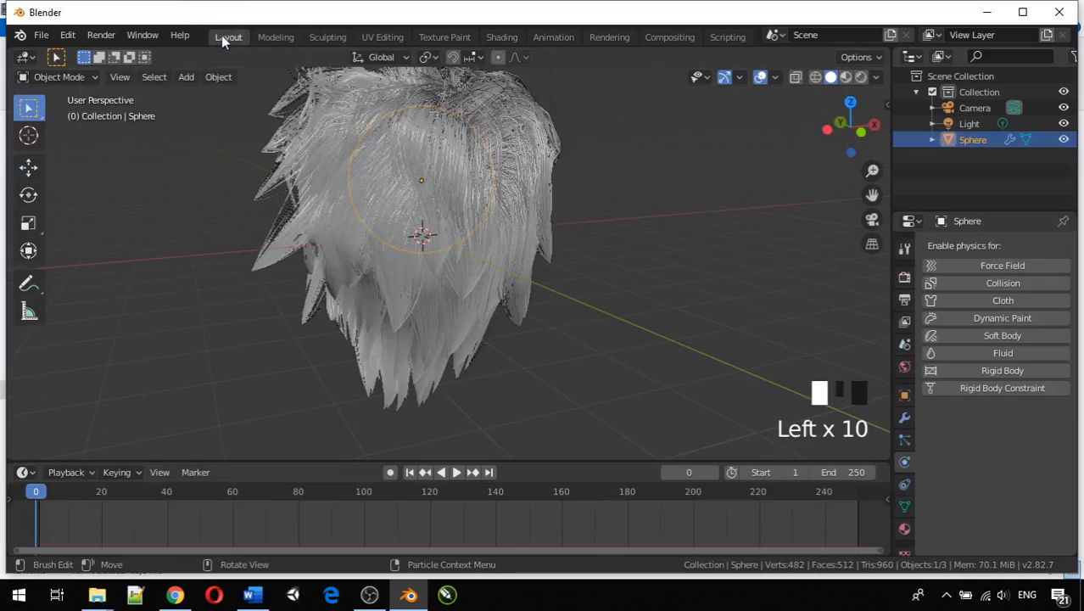
middle_drag(359, 167, 226, 172)
scroll(191, 383, down, 2)
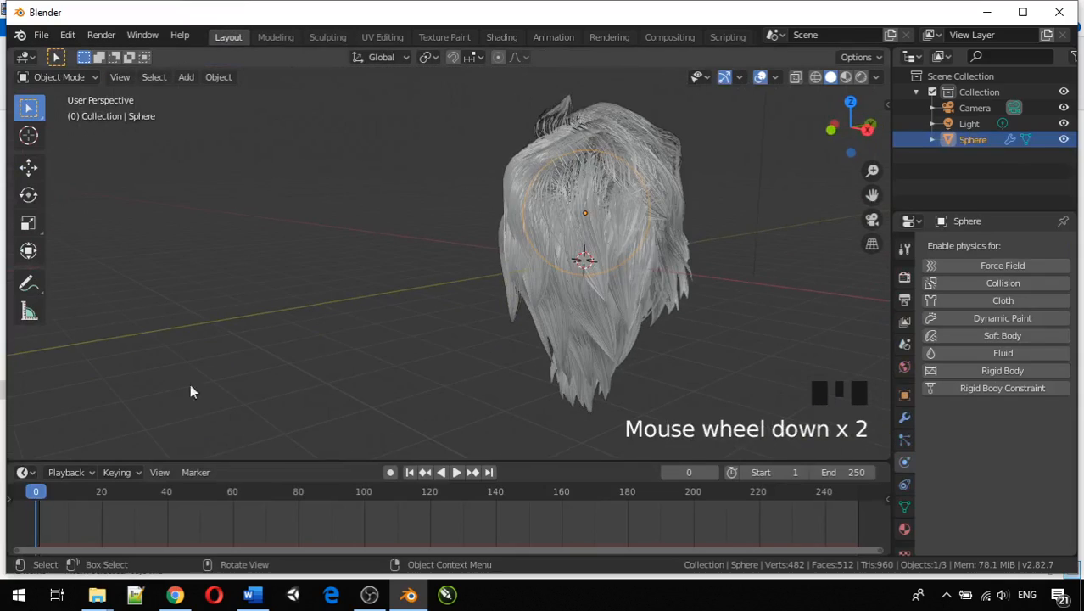
mouse_move(43, 499)
mouse_down()
mouse_move(367, 509)
mouse_move(32, 505)
mouse_up()
middle_drag(587, 226, 804, 217)
scroll(804, 217, down, 2)
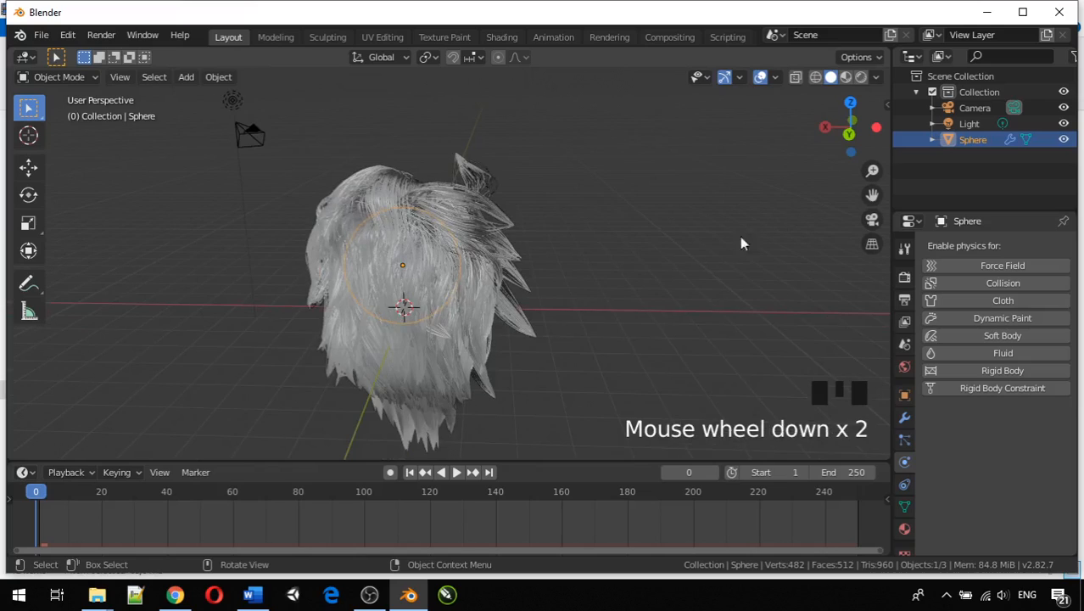
middle_drag(544, 249, 526, 209)
- Play the animation to check how the combed hair moves from different angles, stop it and return to frame 0
key(space)
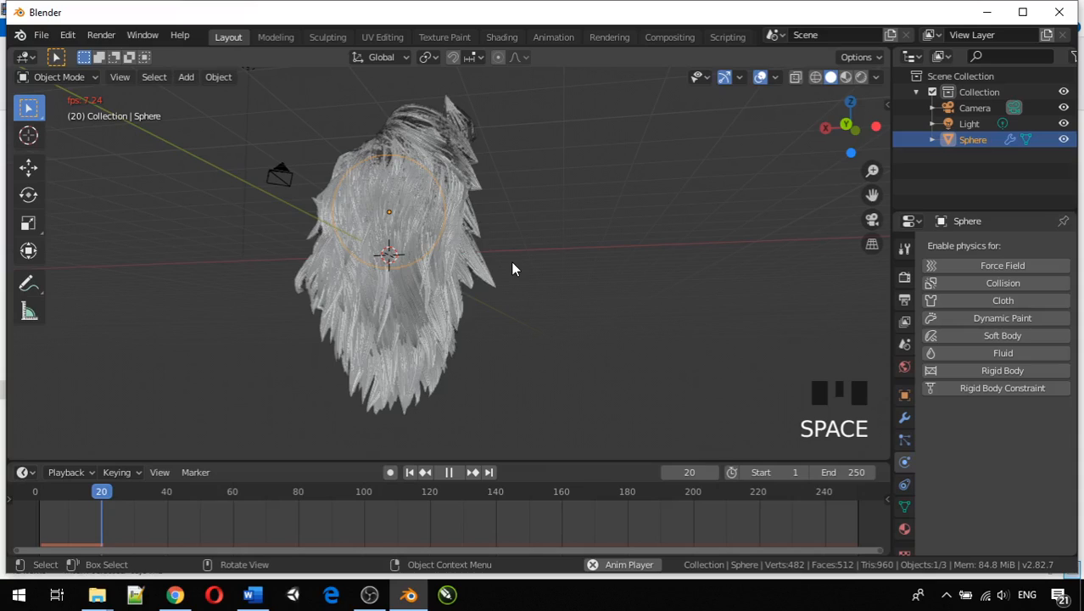
middle_drag(477, 287, 323, 225)
scroll(422, 244, up, 4)
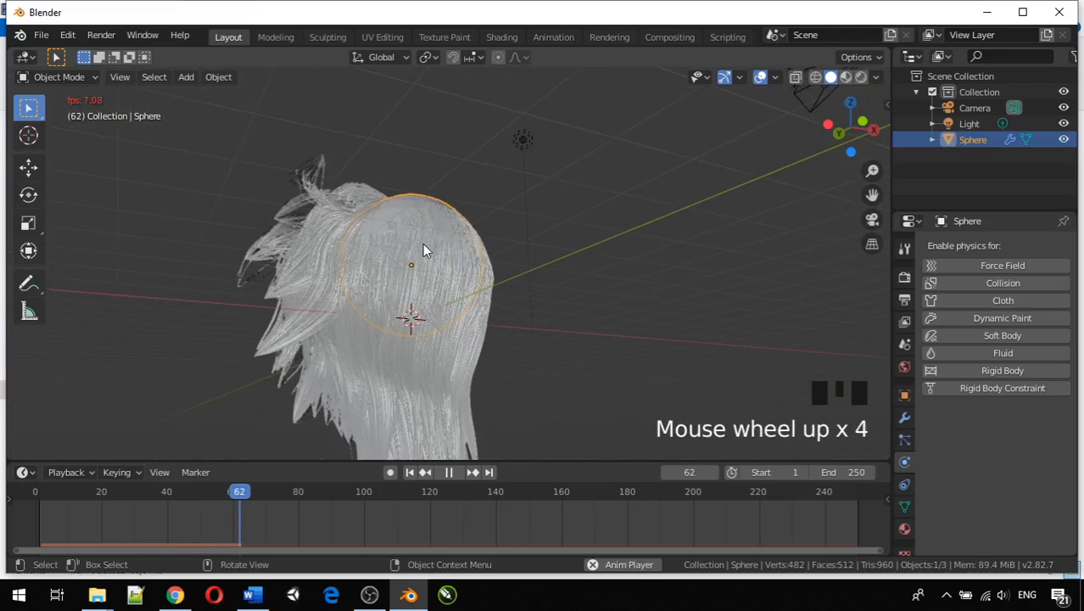
middle_drag(423, 244, 392, 288)
scroll(394, 283, down, 4)
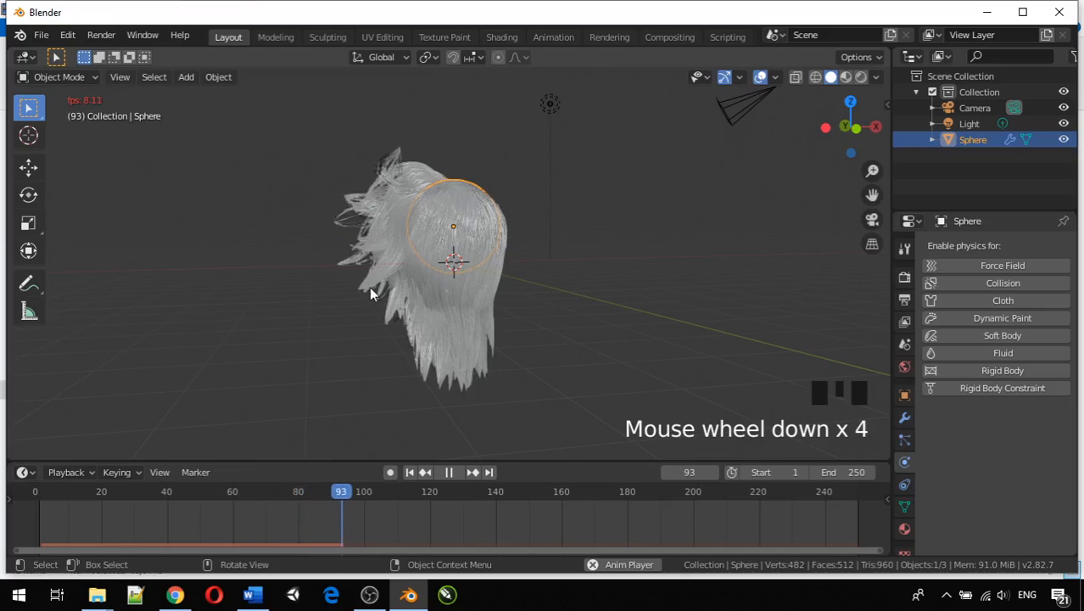
key(space)
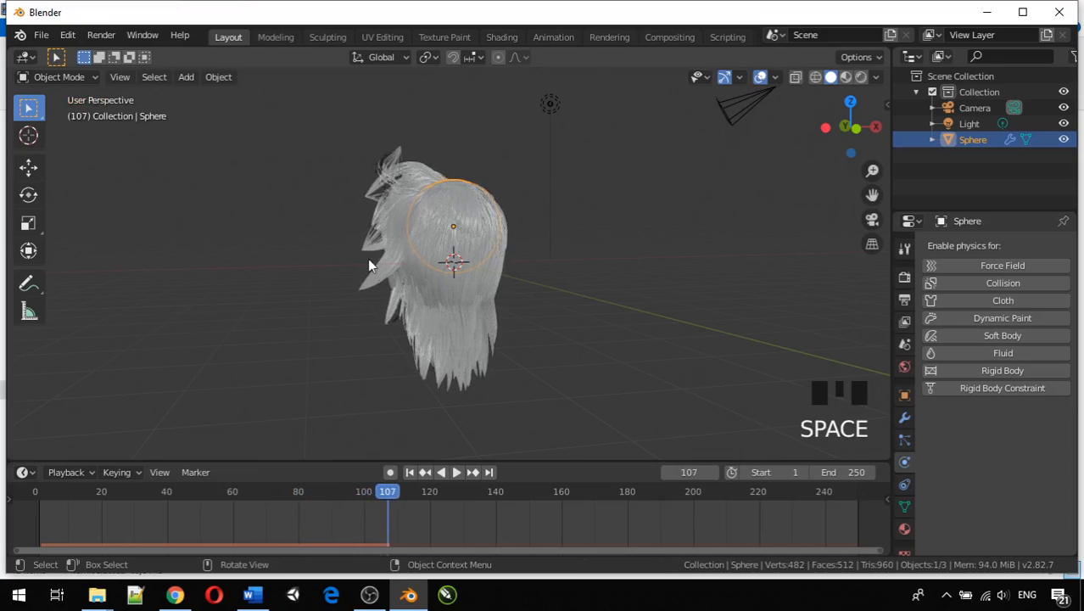
drag(394, 492, 15, 457)
drag(800, 446, 799, 437)
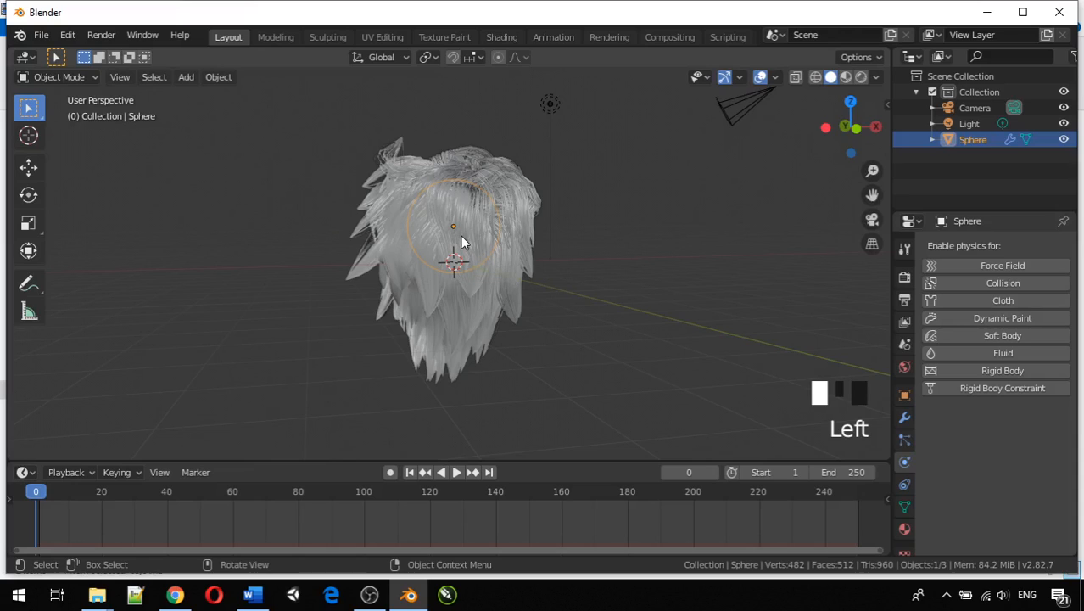
click(462, 219)
middle_drag(539, 246, 471, 297)
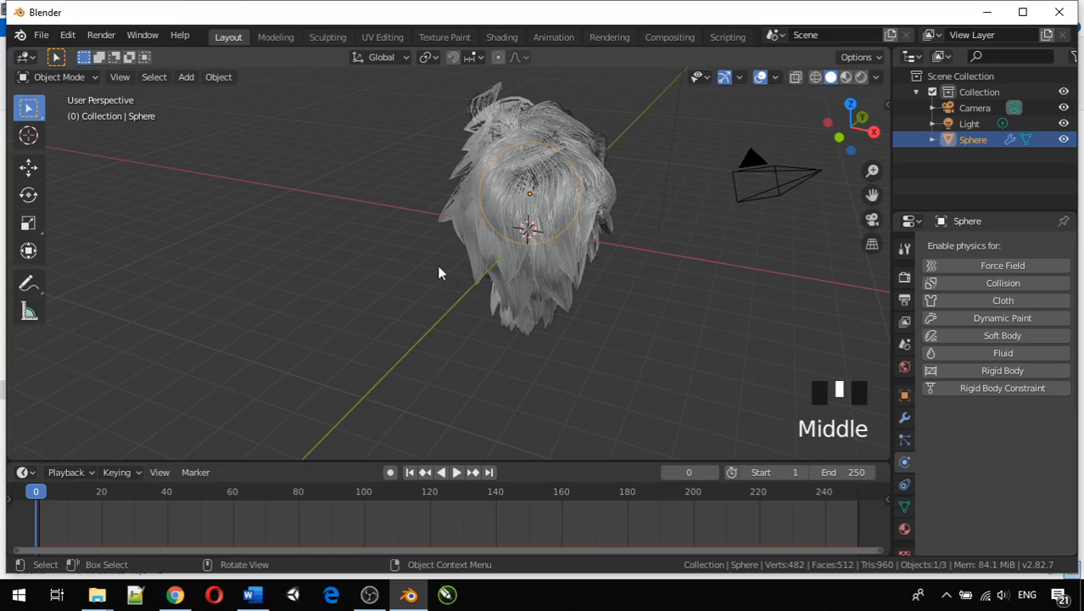
- Return the sphere to Particle Edit in the Sculpting workspace and grow the strands hanging below it with the Length brush
click(328, 38)
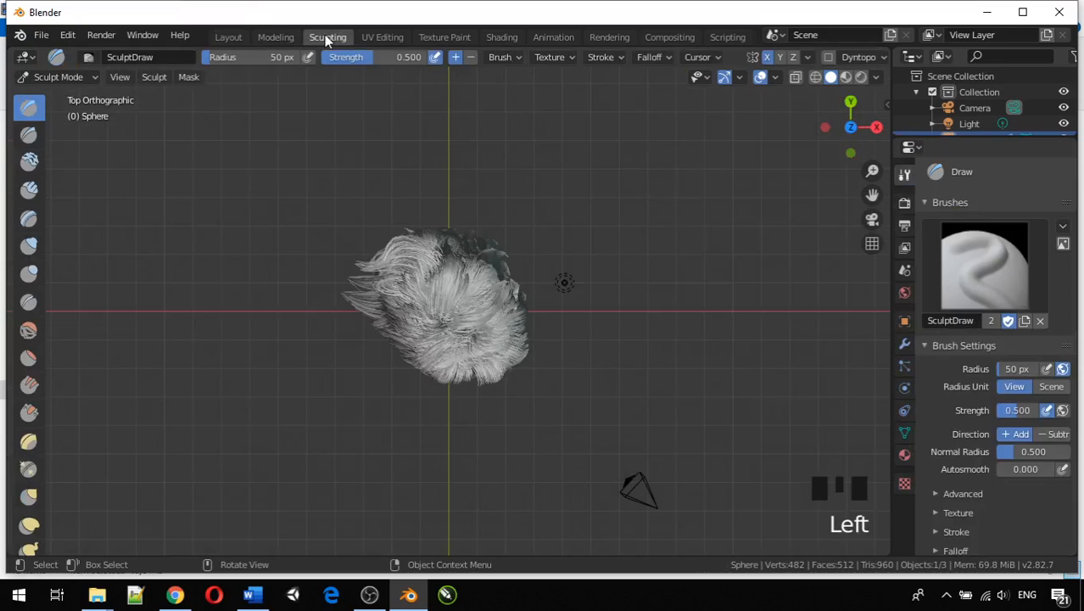
click(59, 77)
click(72, 206)
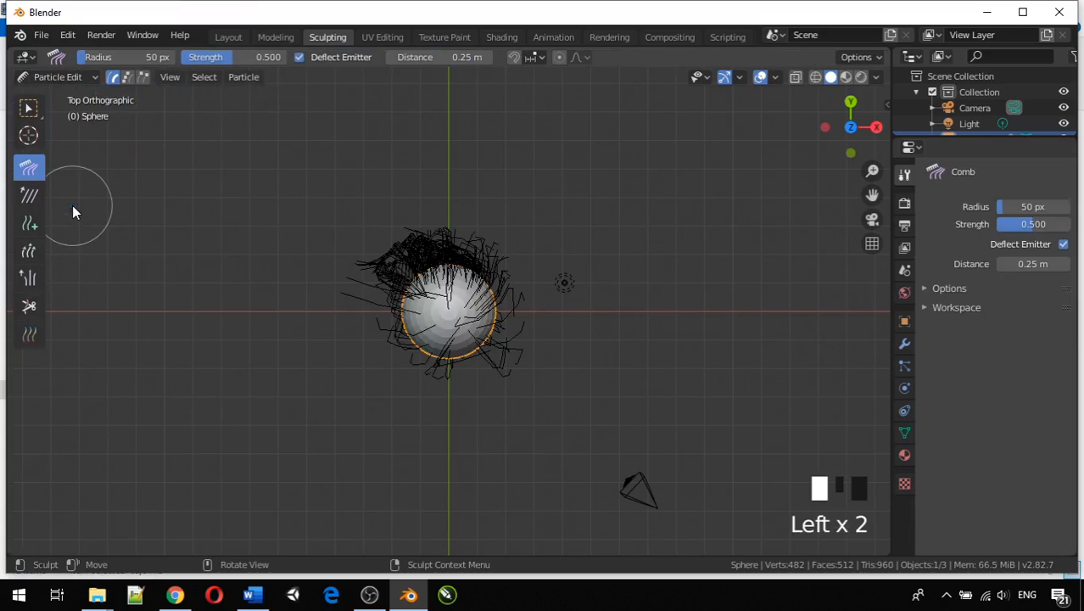
middle_drag(303, 375, 136, 247)
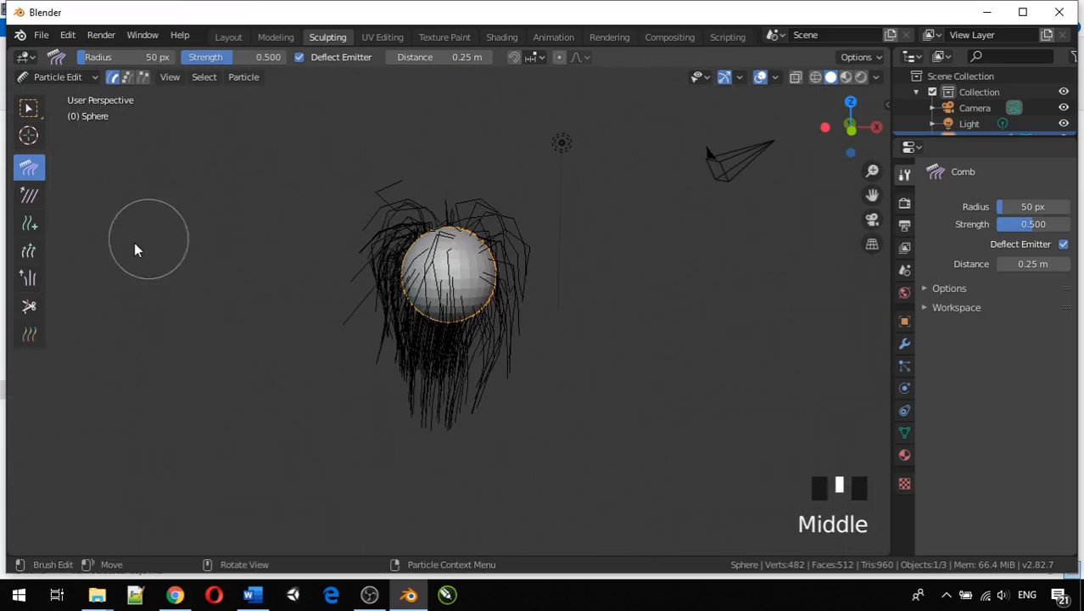
click(28, 256)
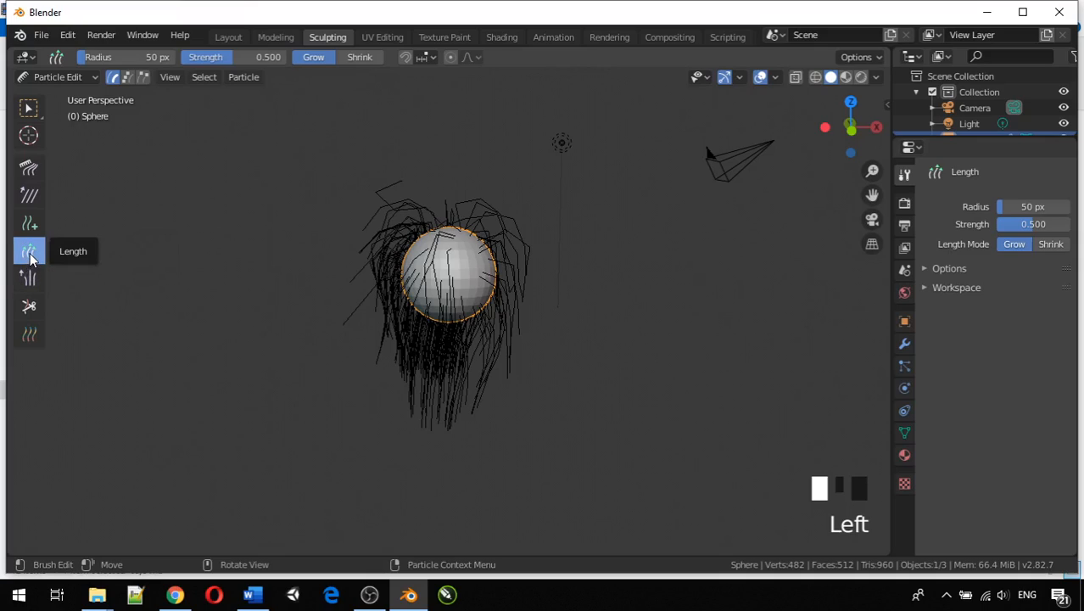
click(428, 403)
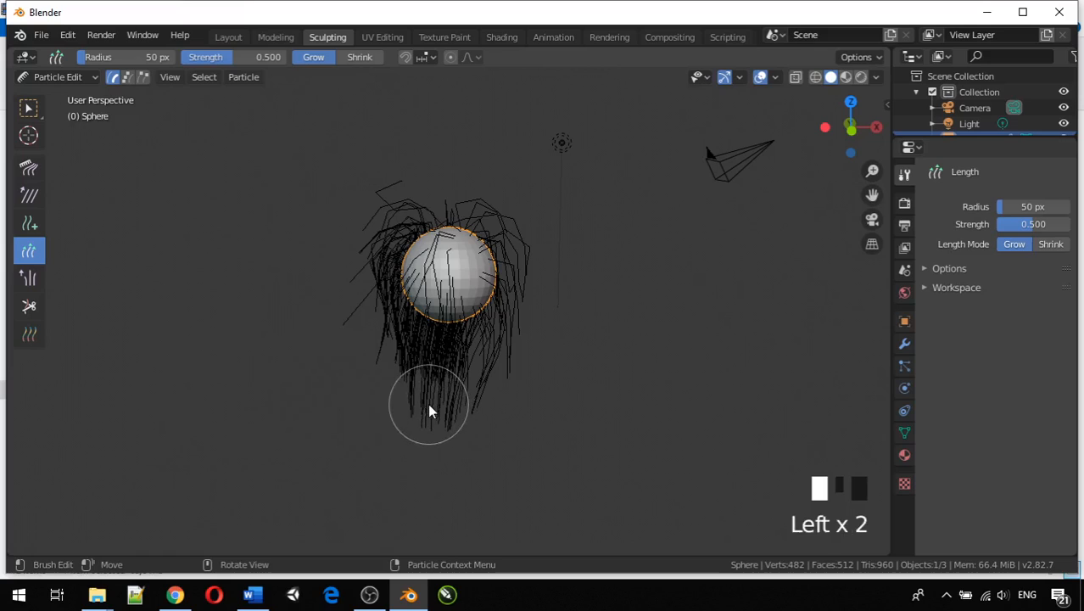
mouse_move(428, 403)
mouse_down()
mouse_move(497, 508)
mouse_move(425, 438)
mouse_move(415, 478)
mouse_move(424, 501)
mouse_move(477, 491)
mouse_move(455, 499)
mouse_up()
scroll(471, 488, down, 2)
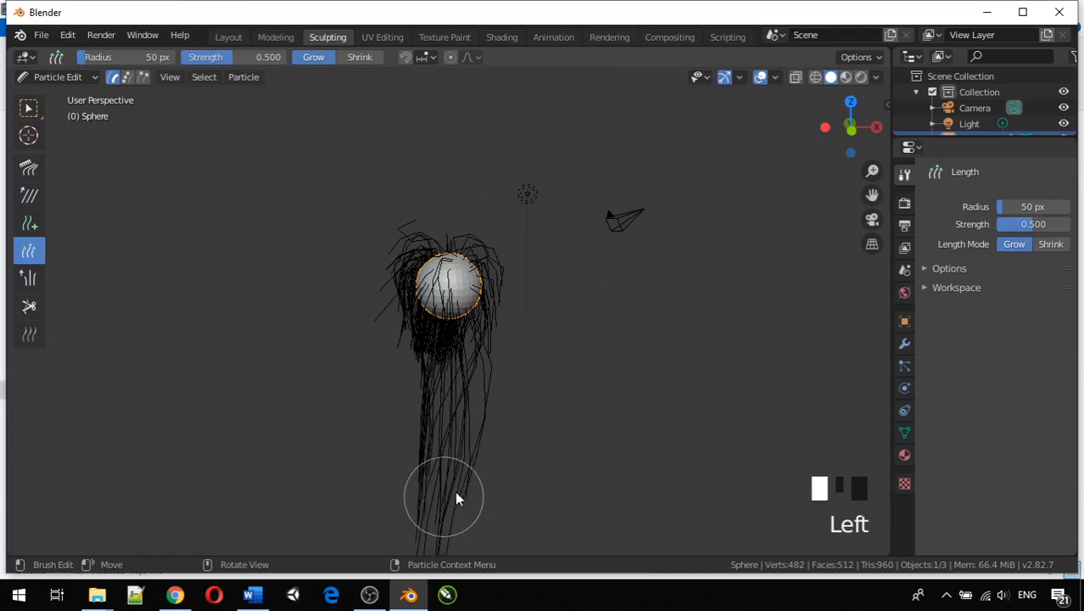
- Grow the shorter strands along the side of the sphere with the Length brush, extending them well below it
drag(423, 404, 395, 392)
mouse_move(407, 301)
mouse_down()
mouse_move(374, 395)
mouse_move(389, 406)
mouse_move(411, 303)
mouse_move(380, 298)
mouse_move(346, 416)
mouse_move(375, 460)
mouse_move(387, 320)
mouse_move(406, 346)
mouse_move(404, 424)
mouse_up()
scroll(512, 355, down, 3)
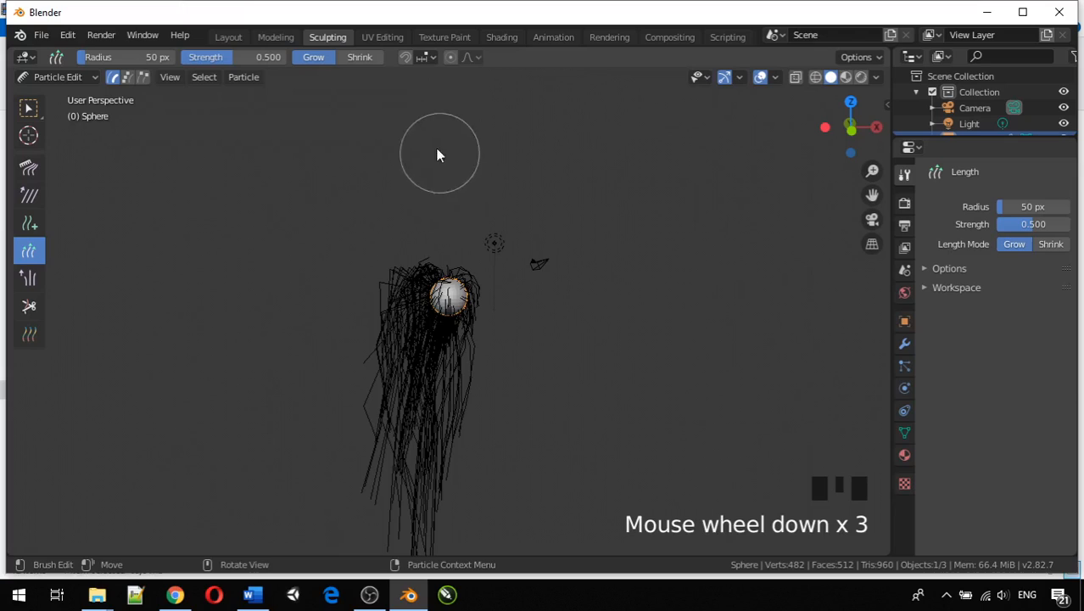
- Inspect the lengthened hair from several sides in the Layout workspace
click(229, 37)
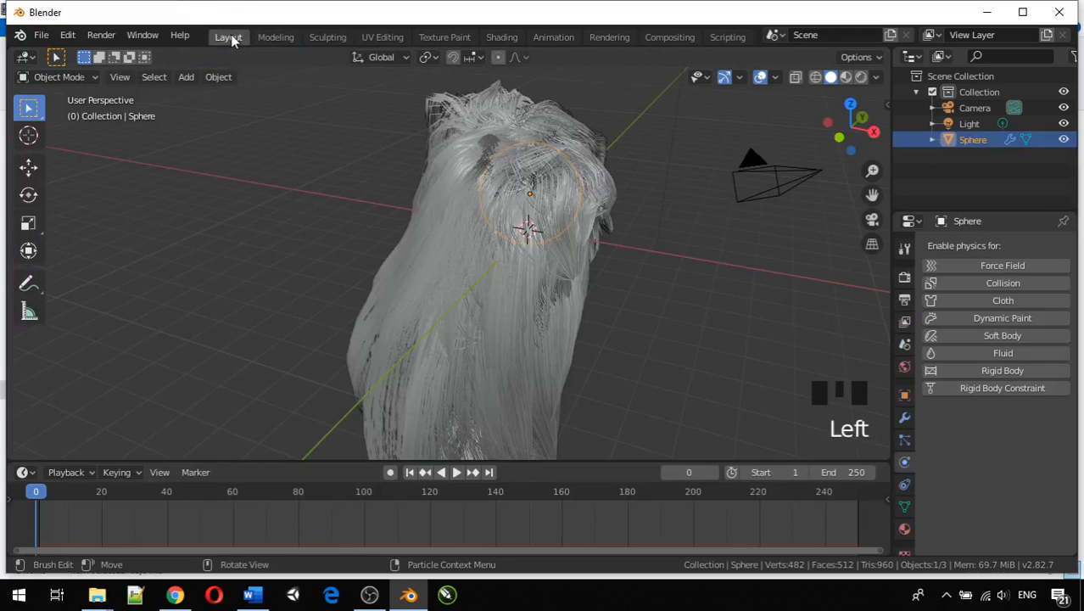
scroll(423, 241, down, 4)
middle_drag(409, 292, 676, 284)
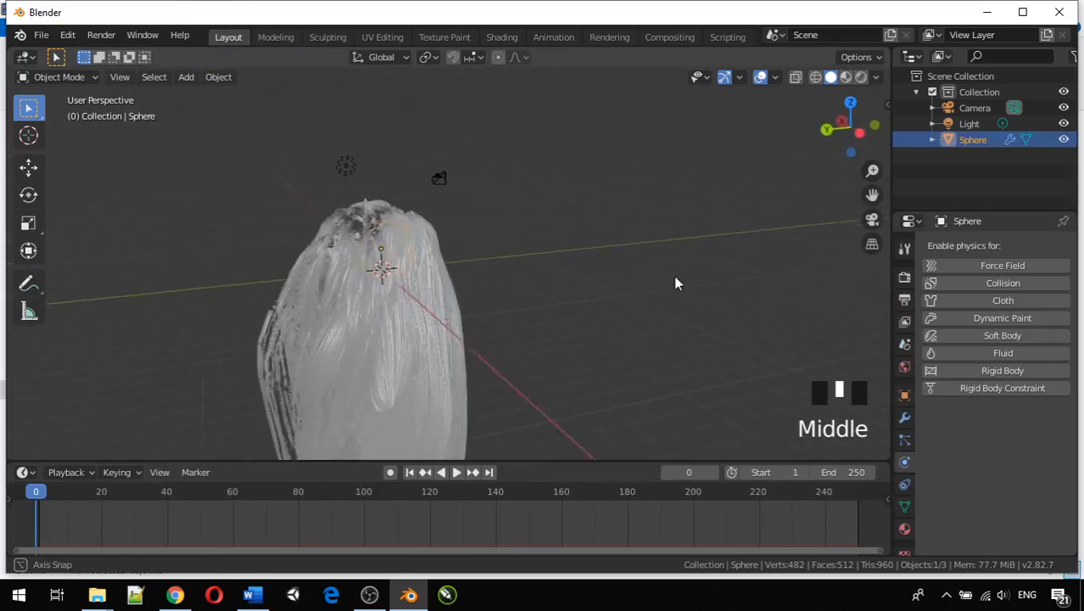
scroll(617, 305, down, 3)
middle_drag(617, 304, 614, 336)
middle_drag(512, 332, 838, 345)
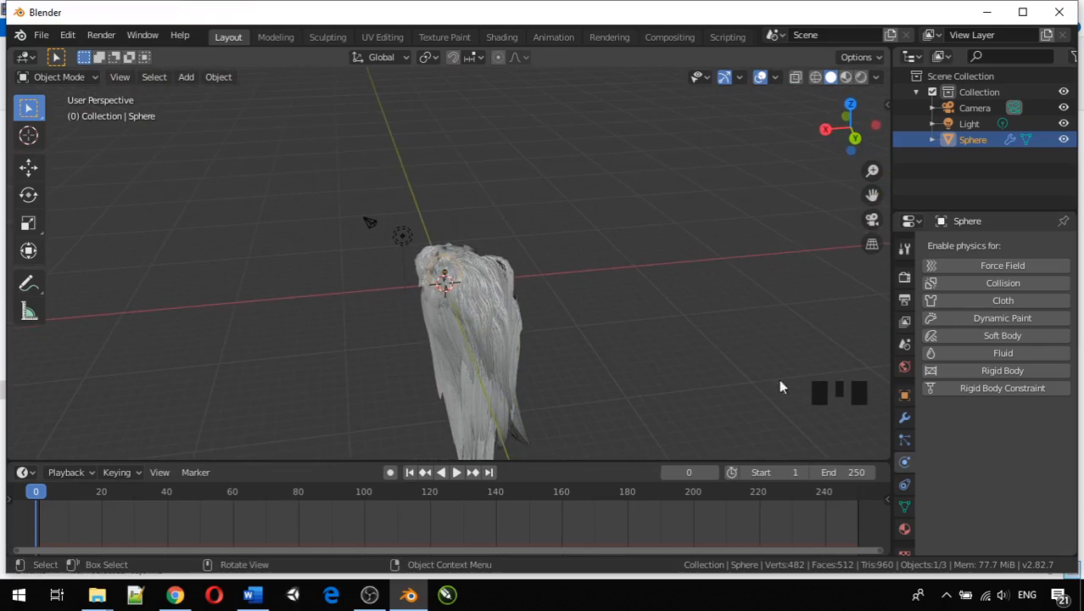
- Play the animation to check how the long hair falls from different angles, and stop playback
key(space)
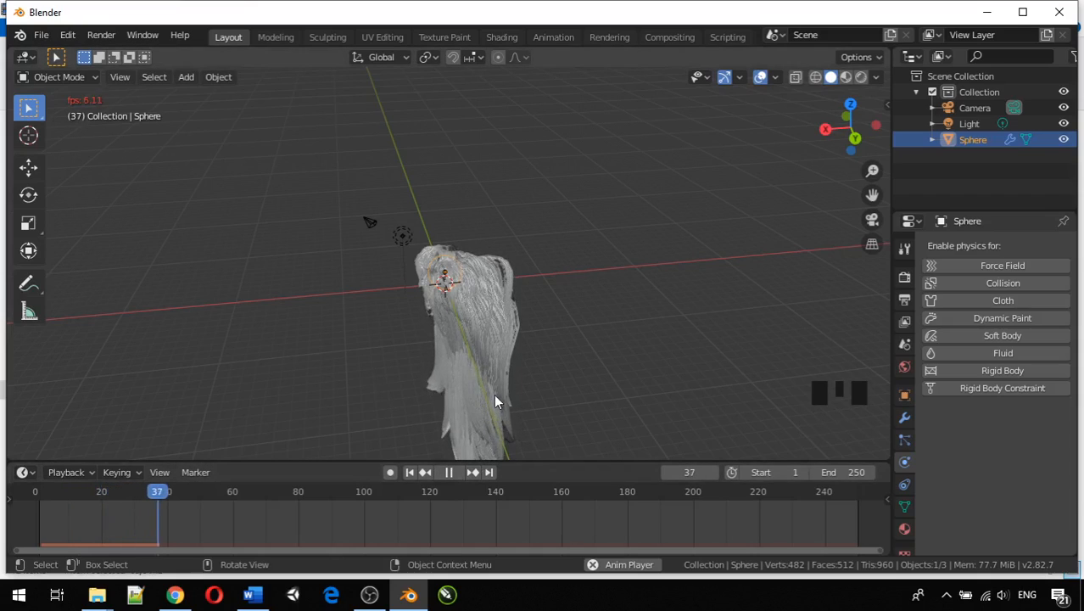
middle_drag(494, 393, 294, 314)
scroll(327, 346, down, 6)
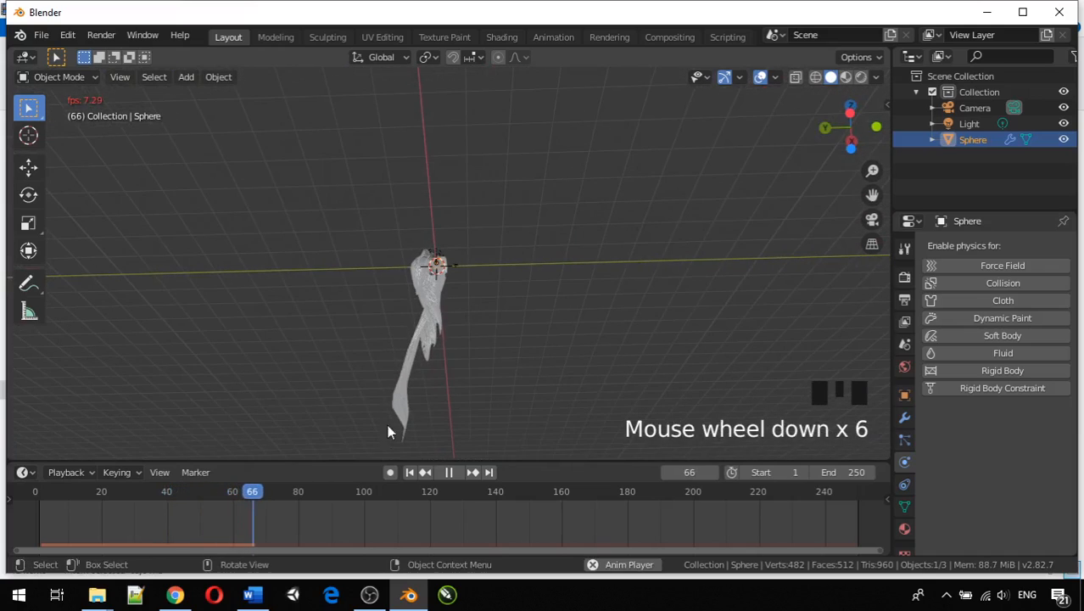
middle_drag(387, 431, 468, 218)
scroll(433, 302, up, 8)
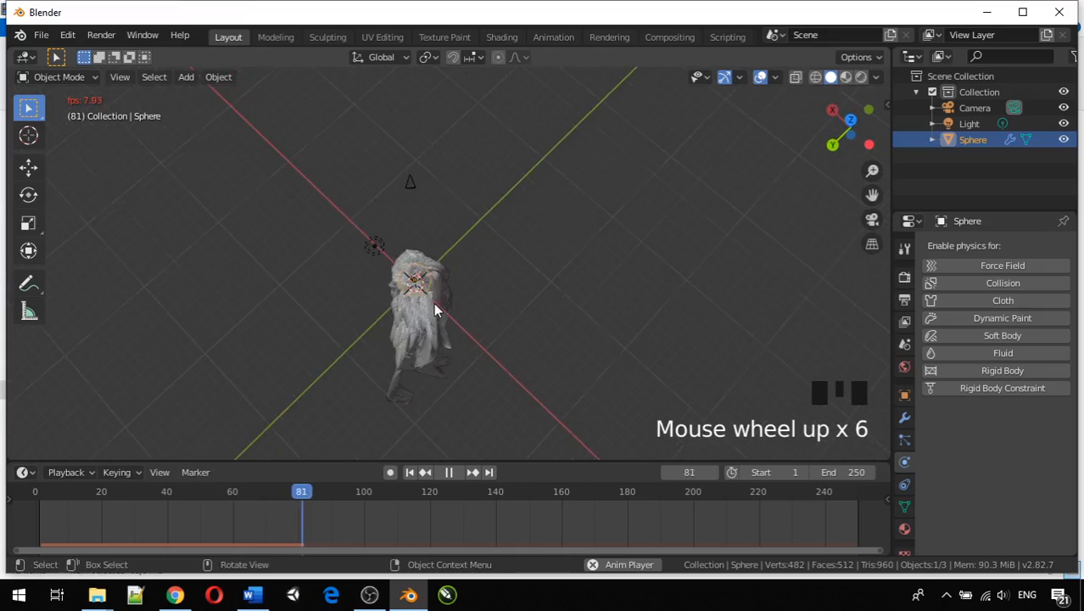
middle_drag(442, 303, 648, 172)
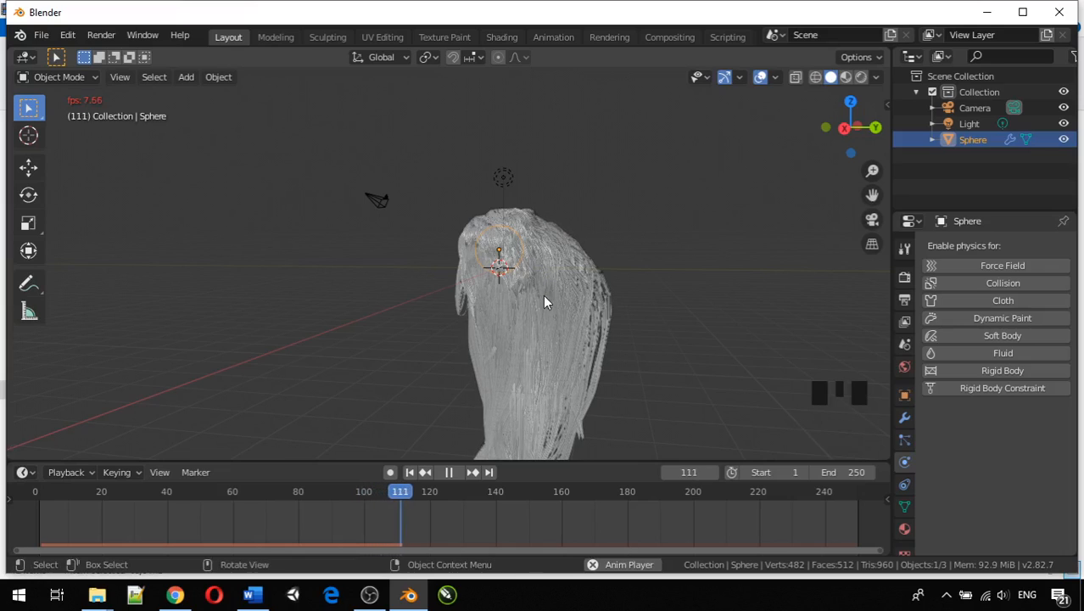
key(space)
middle_drag(482, 310, 837, 323)
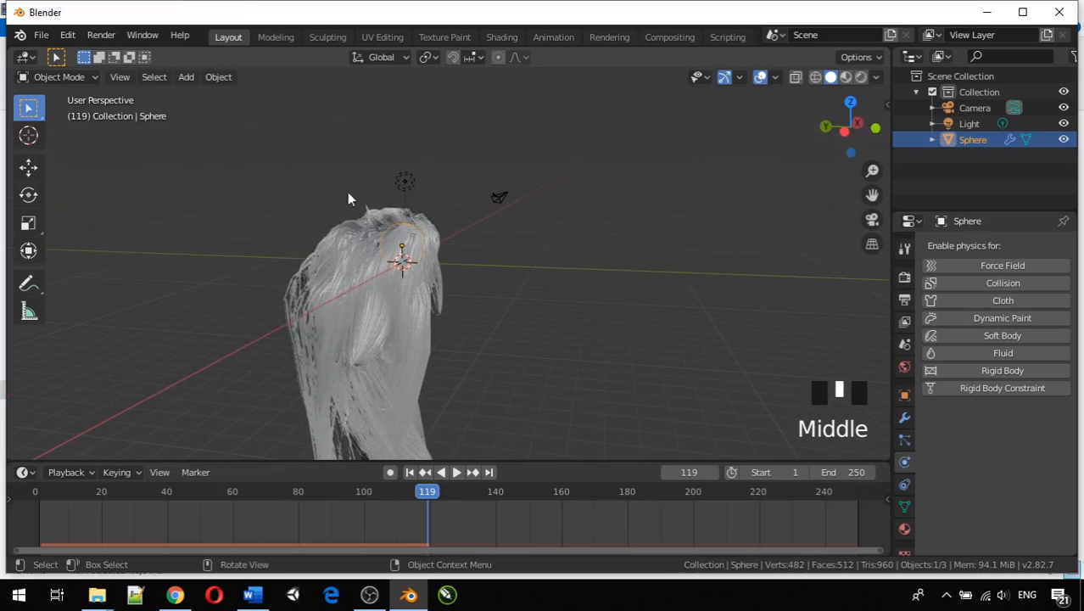
- Return to Particle Edit in the Sculpting workspace and lift the long side hair away from the sphere with the Puff brush in Add mode
click(321, 38)
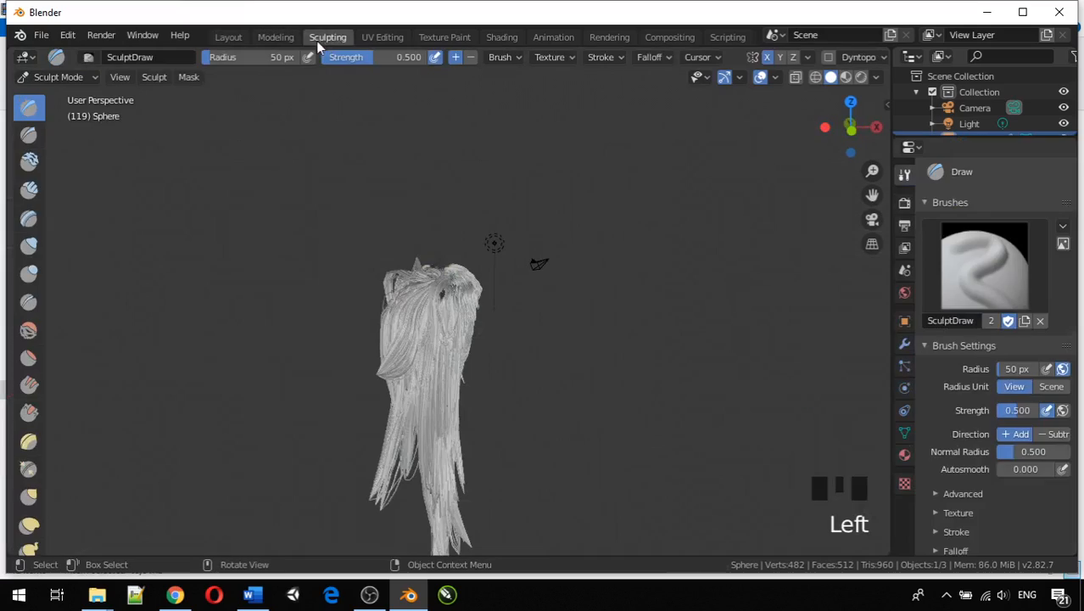
click(77, 77)
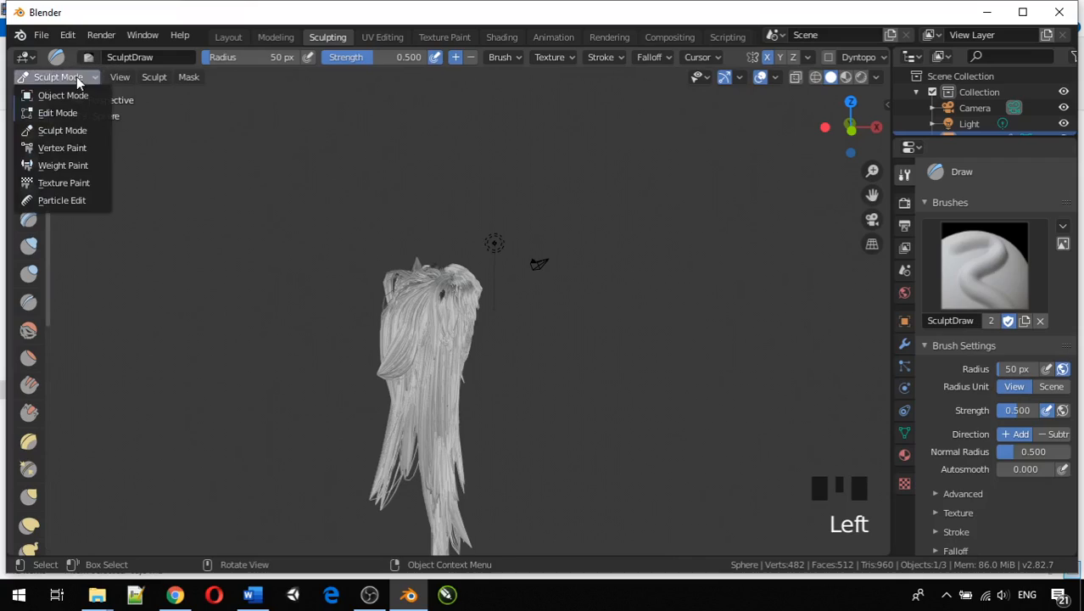
click(56, 202)
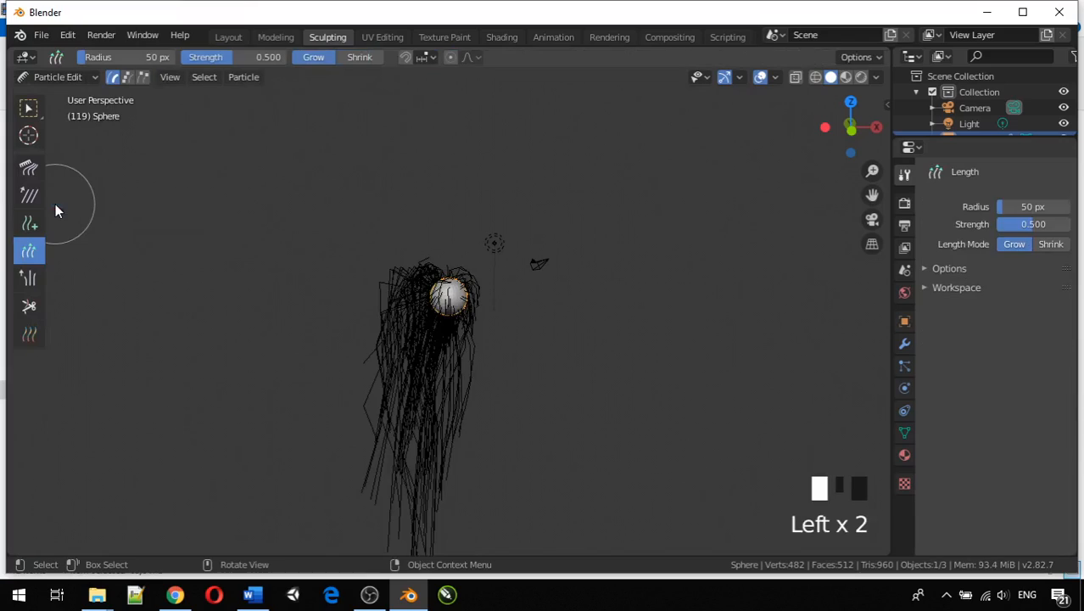
click(30, 286)
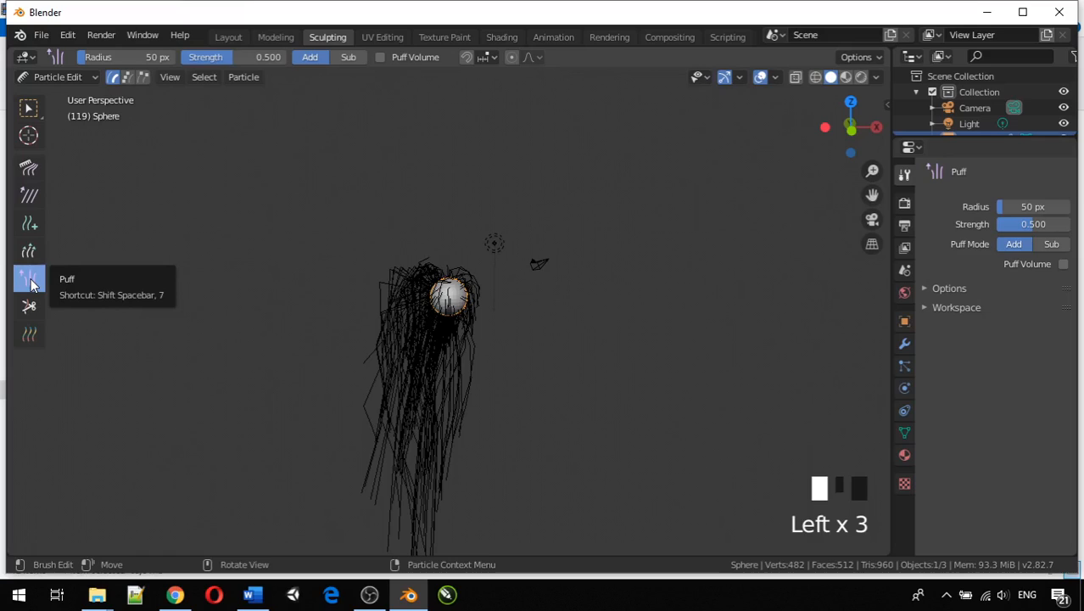
mouse_move(428, 424)
mouse_down()
mouse_move(400, 417)
mouse_move(381, 380)
mouse_move(439, 412)
mouse_move(389, 375)
mouse_move(405, 381)
mouse_move(400, 339)
mouse_move(375, 322)
mouse_move(431, 235)
mouse_move(380, 271)
mouse_move(365, 187)
mouse_move(361, 308)
mouse_move(426, 193)
mouse_move(357, 288)
mouse_move(290, 285)
mouse_move(385, 302)
mouse_move(247, 264)
mouse_up()
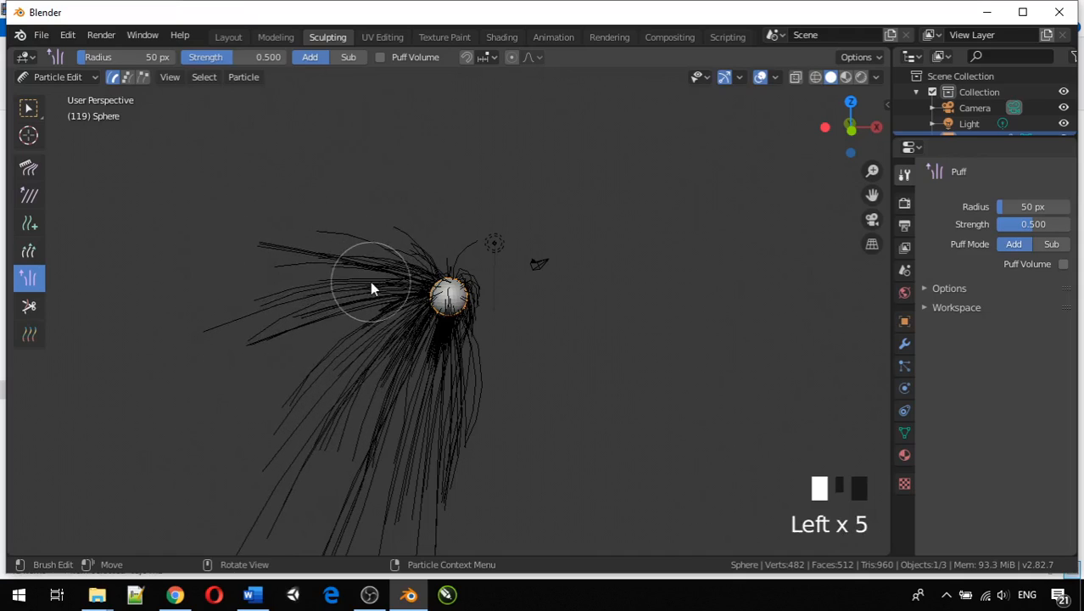
mouse_move(370, 288)
mouse_down()
mouse_move(273, 225)
mouse_move(460, 320)
mouse_move(332, 232)
mouse_move(430, 281)
mouse_move(334, 211)
mouse_move(454, 314)
mouse_move(328, 199)
mouse_move(384, 280)
mouse_move(317, 229)
mouse_move(332, 242)
mouse_move(330, 228)
mouse_up()
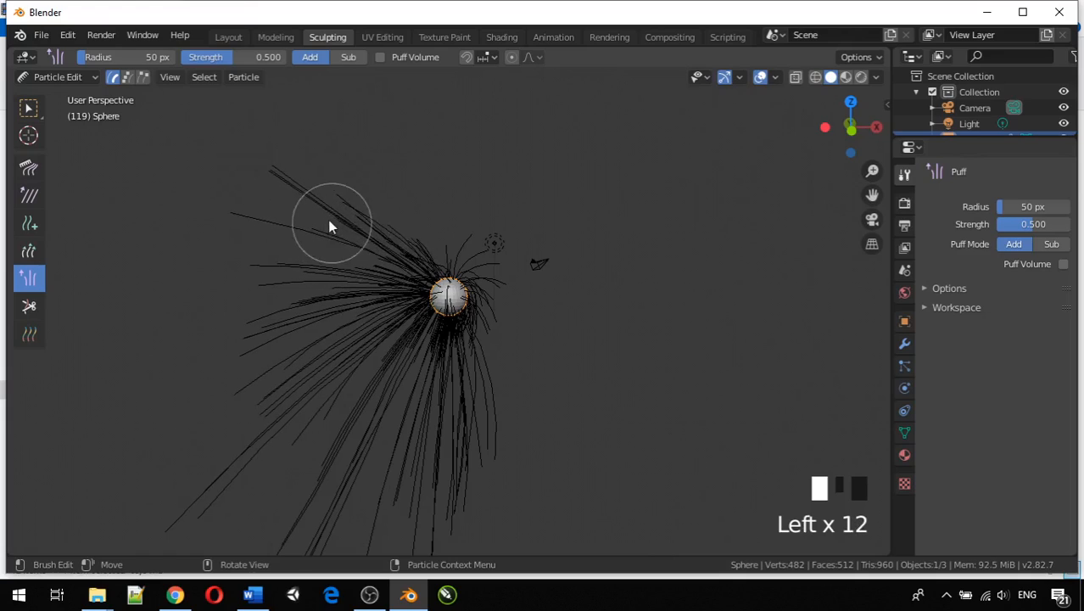
- Puff the upper, side and lower strands further until they stand straight out from the sphere
drag(406, 272, 335, 208)
drag(415, 267, 340, 174)
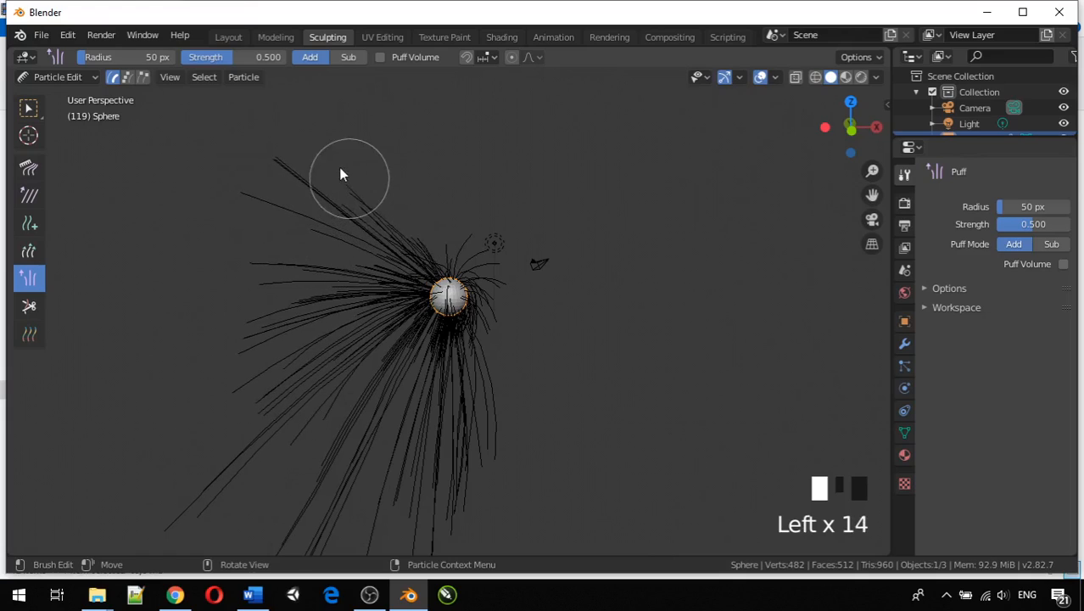
mouse_move(428, 276)
mouse_down()
mouse_move(361, 209)
mouse_move(272, 156)
mouse_up()
drag(363, 231, 239, 154)
drag(421, 280, 266, 152)
mouse_move(490, 370)
mouse_down()
mouse_move(458, 318)
mouse_move(468, 320)
mouse_move(483, 292)
mouse_move(470, 321)
mouse_move(450, 329)
mouse_move(402, 309)
mouse_move(410, 281)
mouse_move(484, 292)
mouse_move(450, 263)
mouse_move(433, 338)
mouse_move(479, 296)
mouse_move(452, 340)
mouse_move(417, 330)
mouse_move(467, 302)
mouse_move(464, 273)
mouse_move(445, 254)
mouse_move(436, 286)
mouse_move(463, 295)
mouse_move(466, 278)
mouse_up()
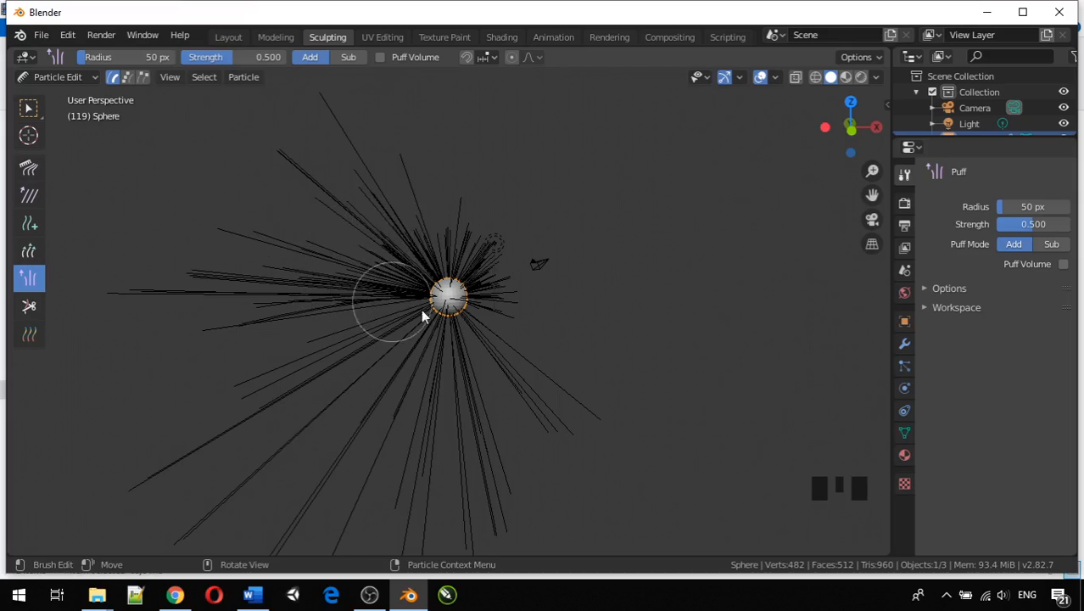
- Puff the remaining strands outward from another viewing angle so the hair radiates in all directions around the sphere
drag(423, 309, 455, 297)
mouse_move(459, 321)
middle_down()
mouse_move(348, 341)
mouse_move(480, 326)
middle_up()
drag(479, 326, 509, 318)
mouse_move(608, 283)
mouse_down()
mouse_move(571, 281)
mouse_move(542, 262)
mouse_move(472, 288)
mouse_move(451, 284)
mouse_move(462, 287)
mouse_up()
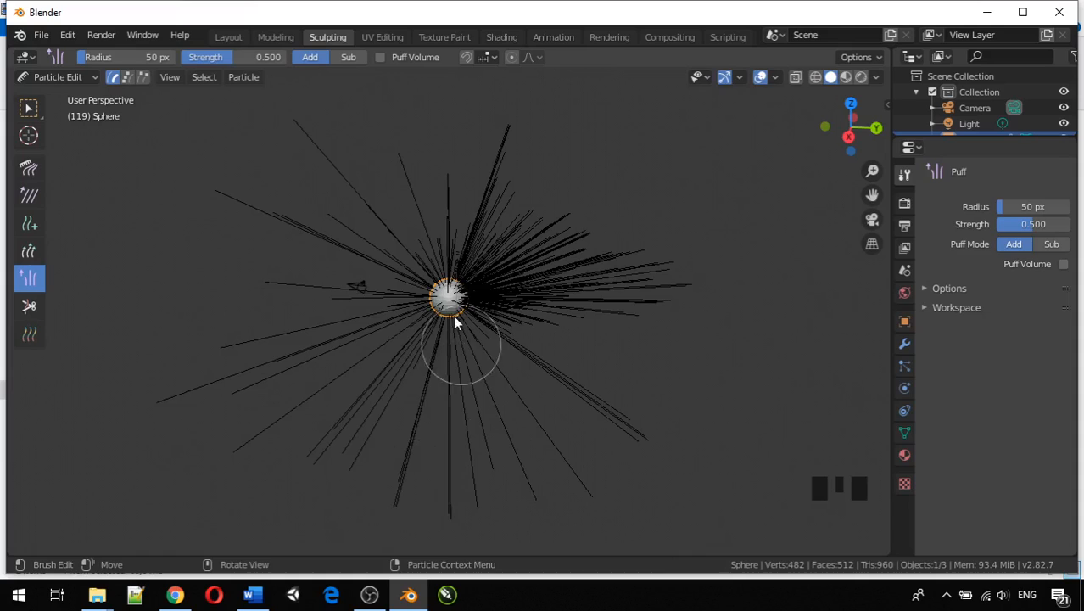
- Play the animation from frame 0 in the Layout workspace to check how the puffed hair falls, stop it and return to frame 0
scroll(462, 299, up, 8)
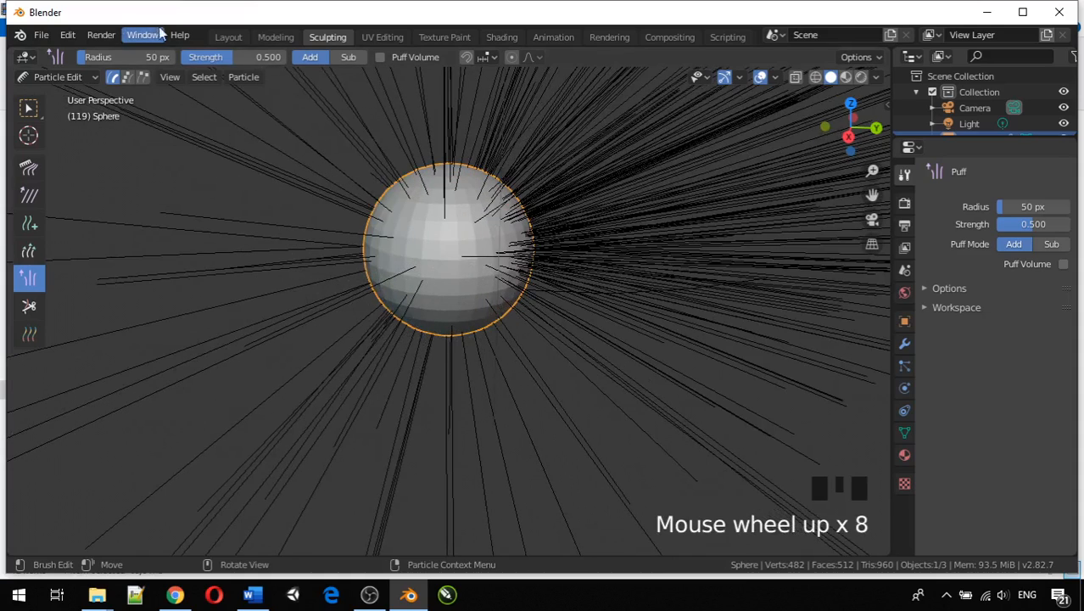
click(229, 37)
scroll(342, 183, down, 3)
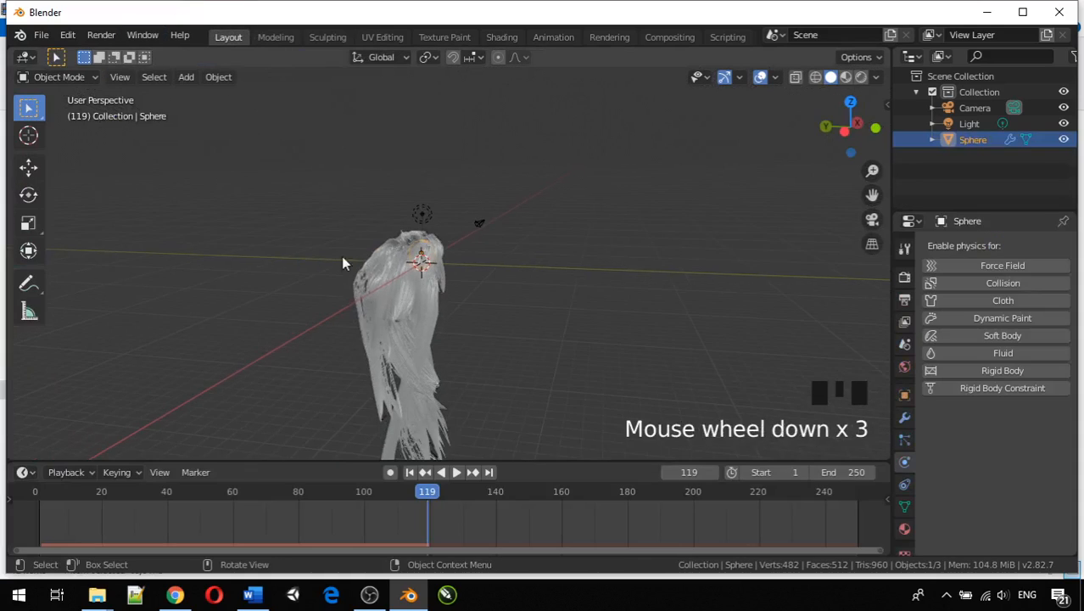
drag(417, 493, 34, 493)
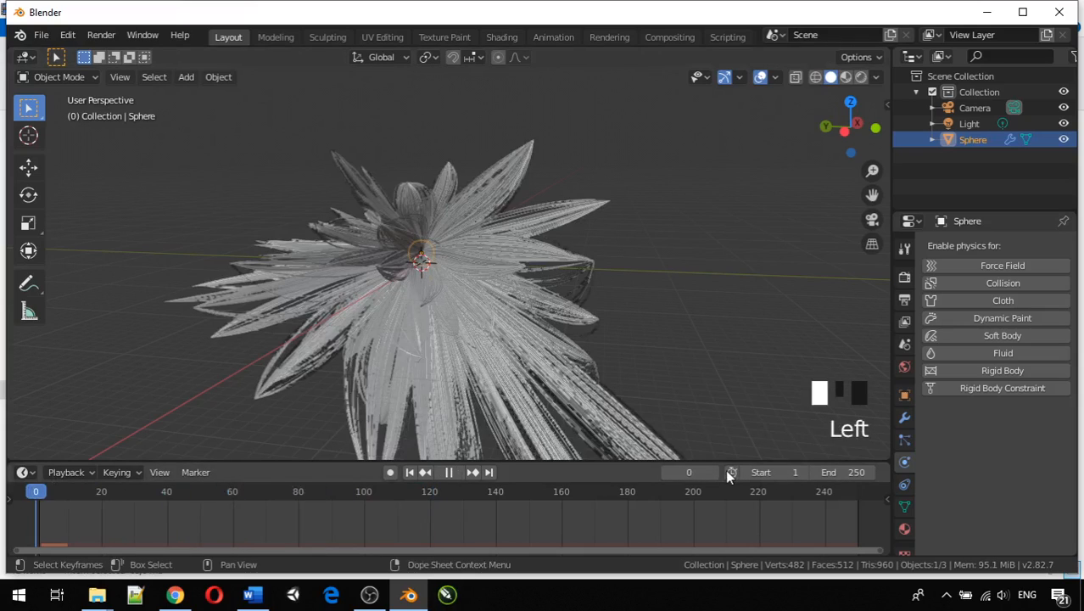
middle_drag(793, 440, 322, 373)
scroll(335, 365, down, 1)
key(space)
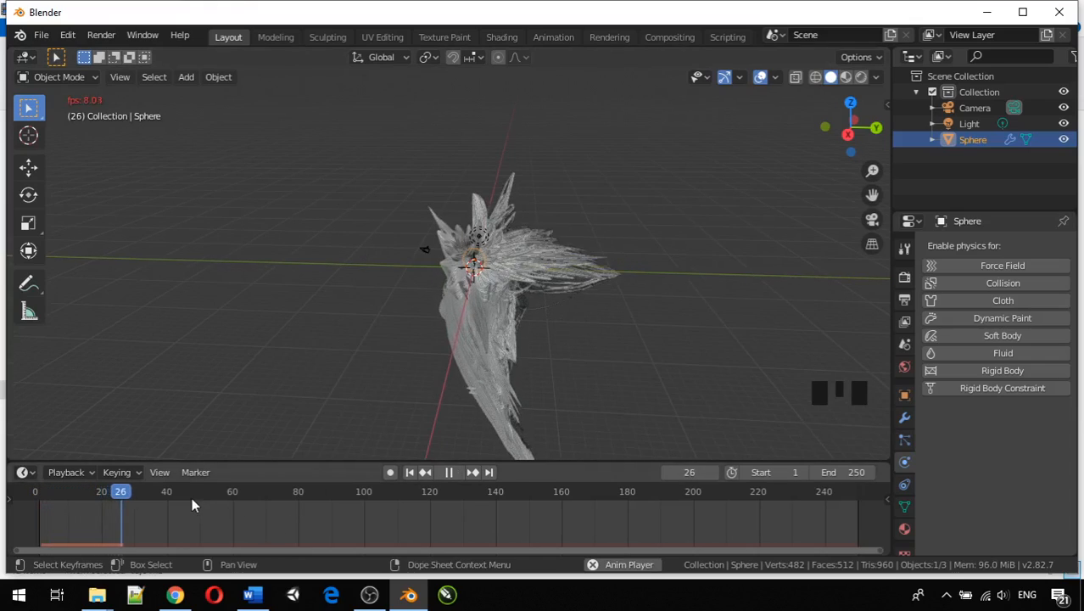
key(space)
drag(162, 490, 34, 497)
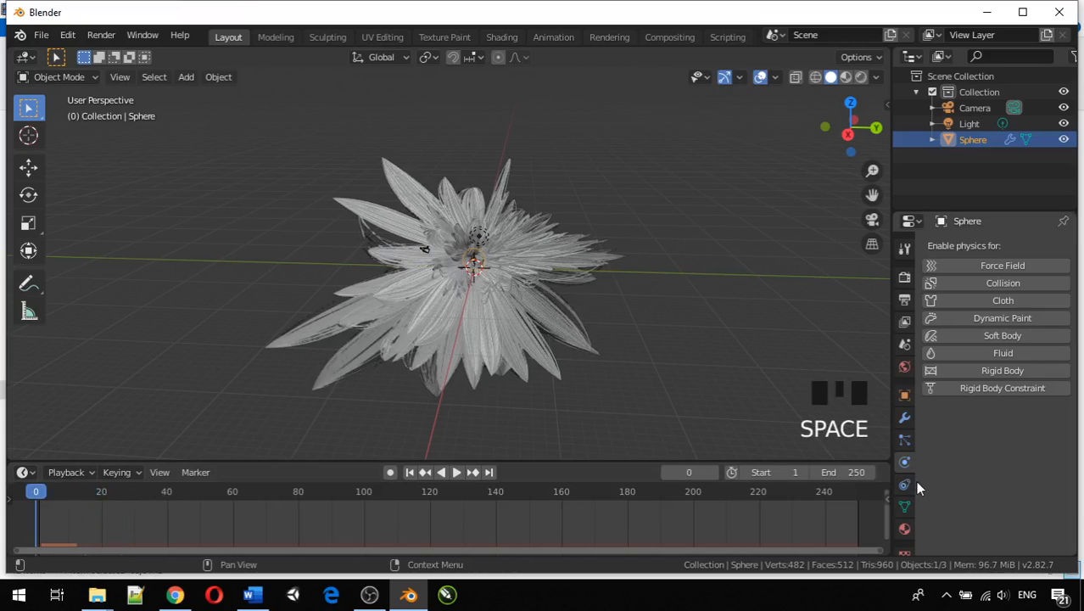
- Replay the animation briefly, reset it to frame 0 and inspect the hair from other angles
click(461, 473)
key(space)
drag(46, 492, 36, 492)
middle_drag(521, 244, 689, 185)
scroll(526, 247, down, 3)
middle_drag(526, 247, 387, 392)
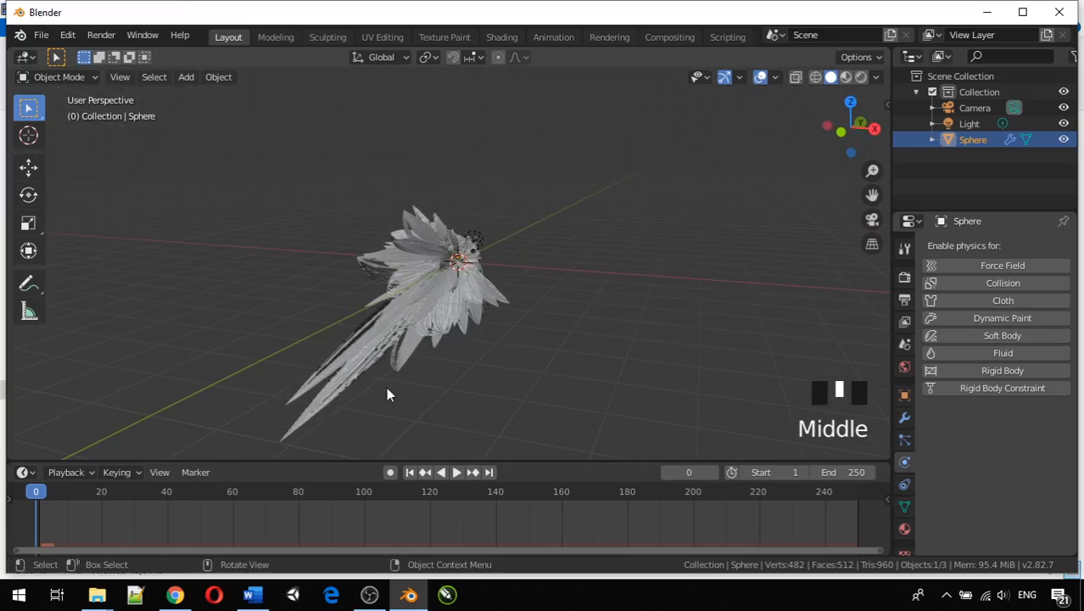
- Return to Particle Edit in the Sculpting workspace and trim the long upper-right strand tips with the Cut brush at strength 1.000
click(327, 38)
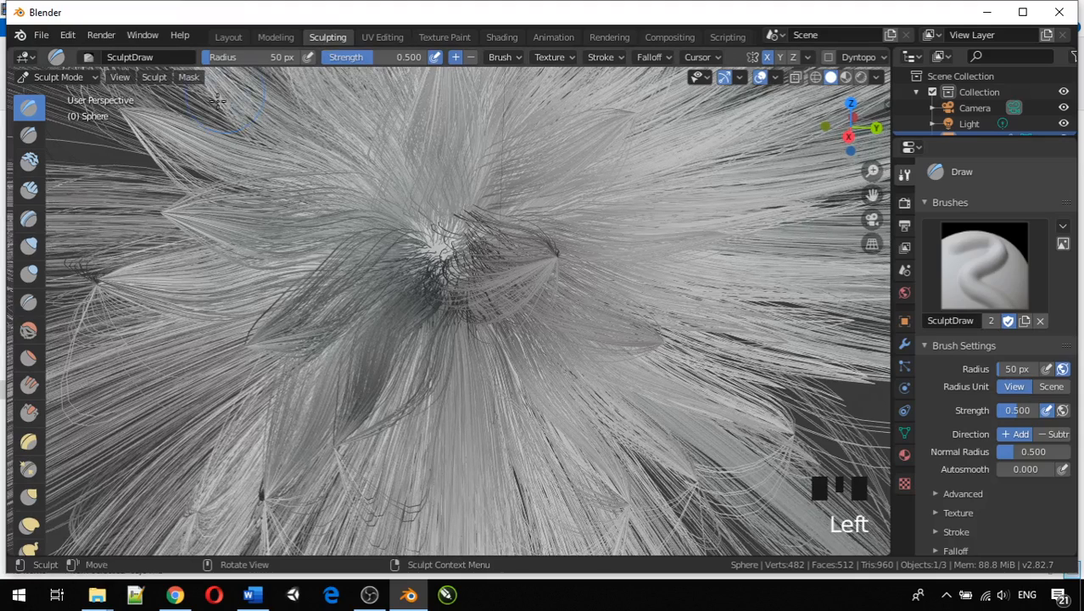
click(51, 78)
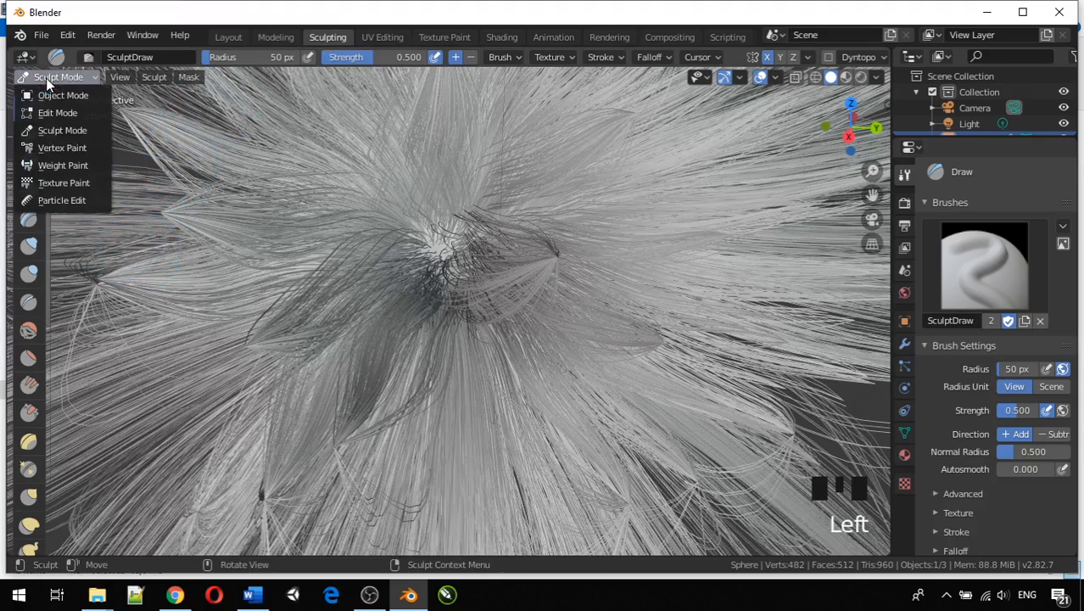
click(52, 199)
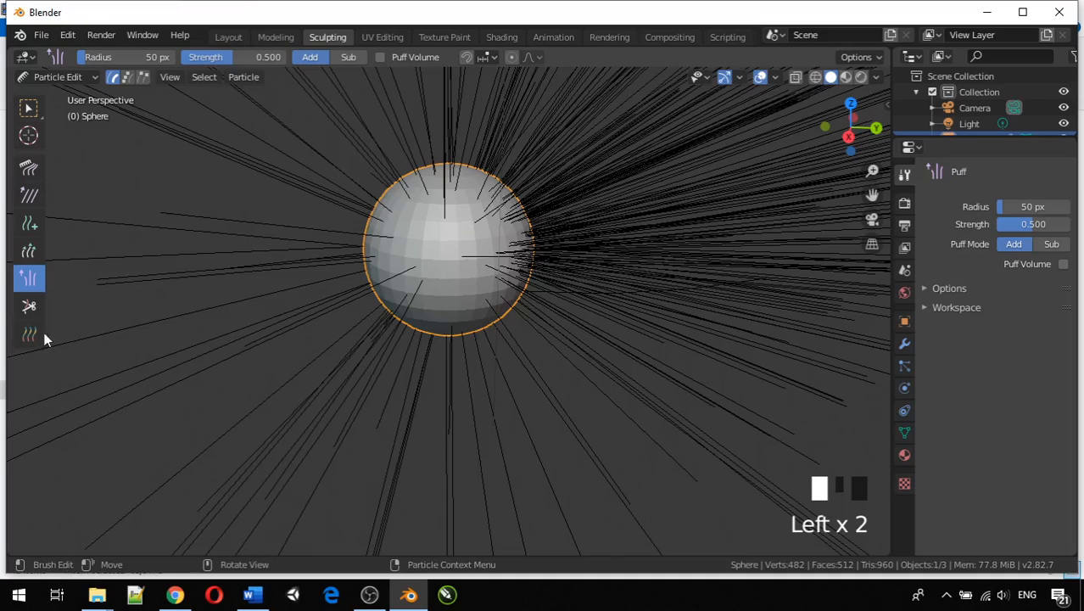
scroll(201, 346, down, 9)
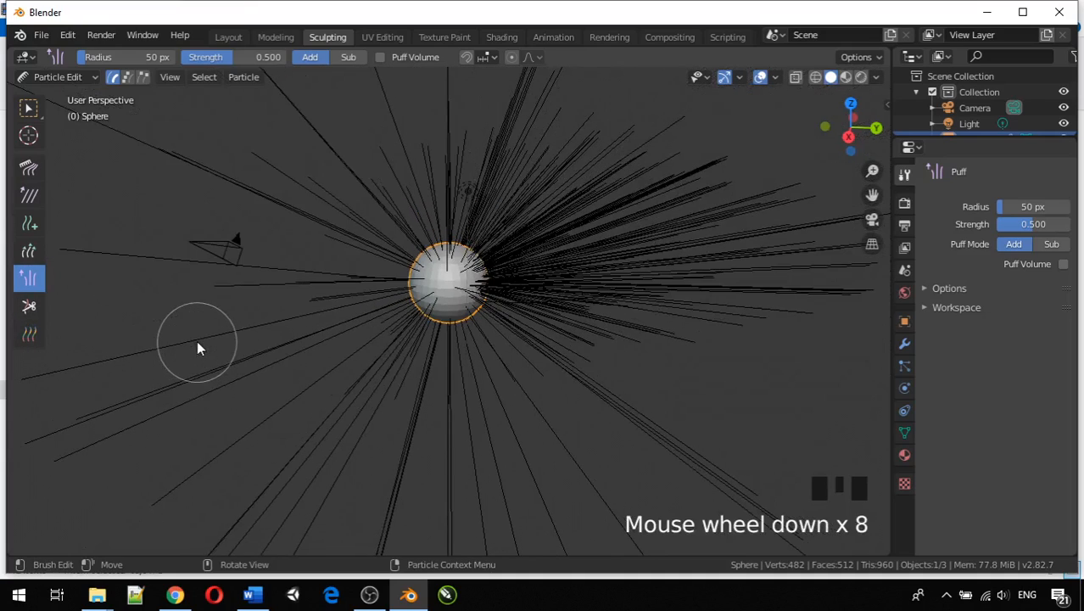
click(28, 307)
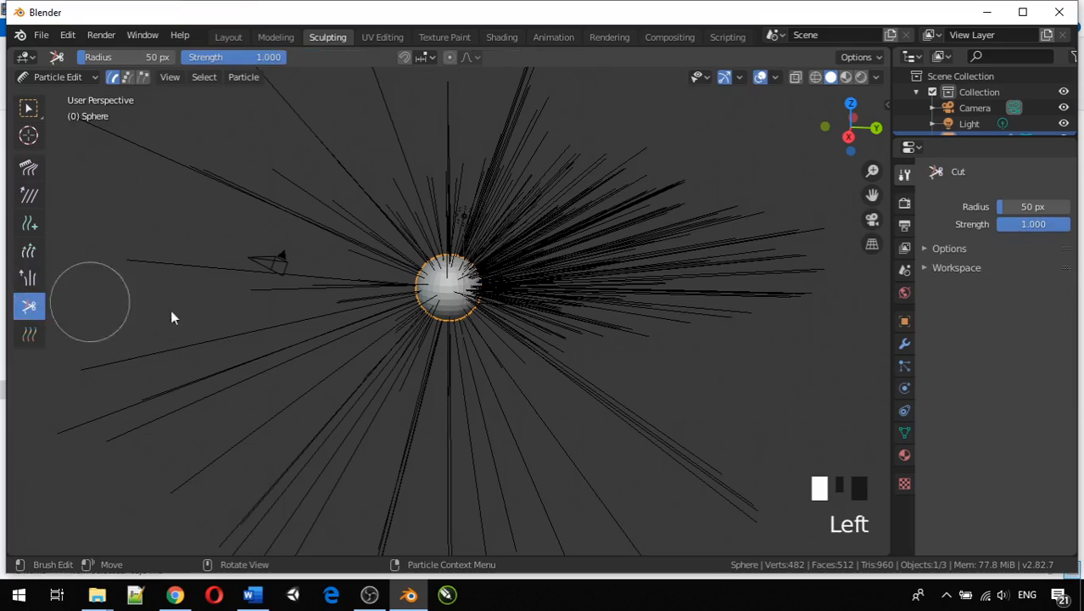
scroll(621, 359, down, 3)
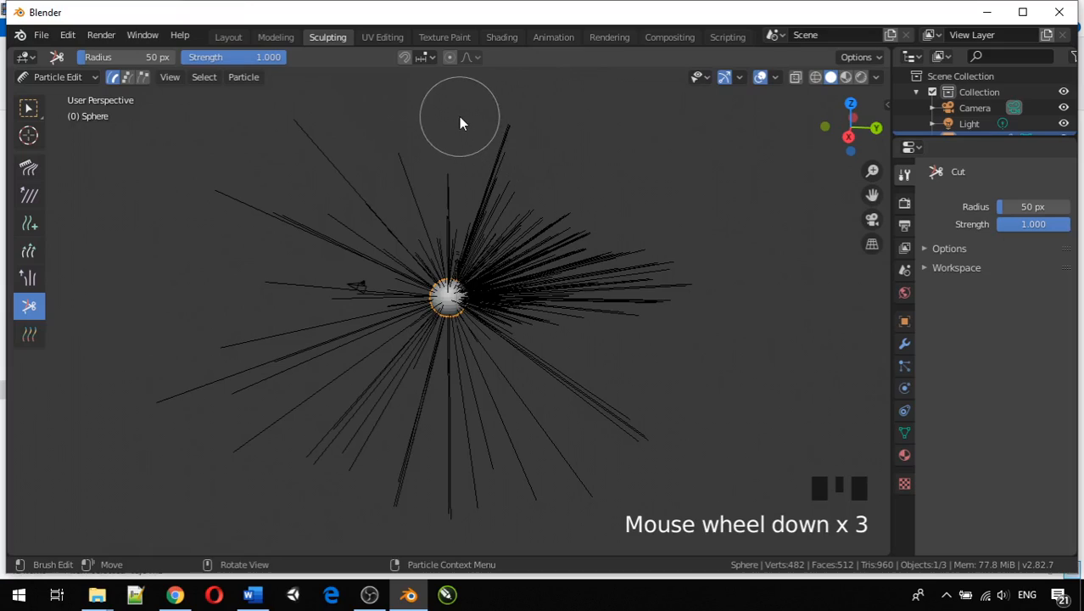
scroll(468, 126, up, 1)
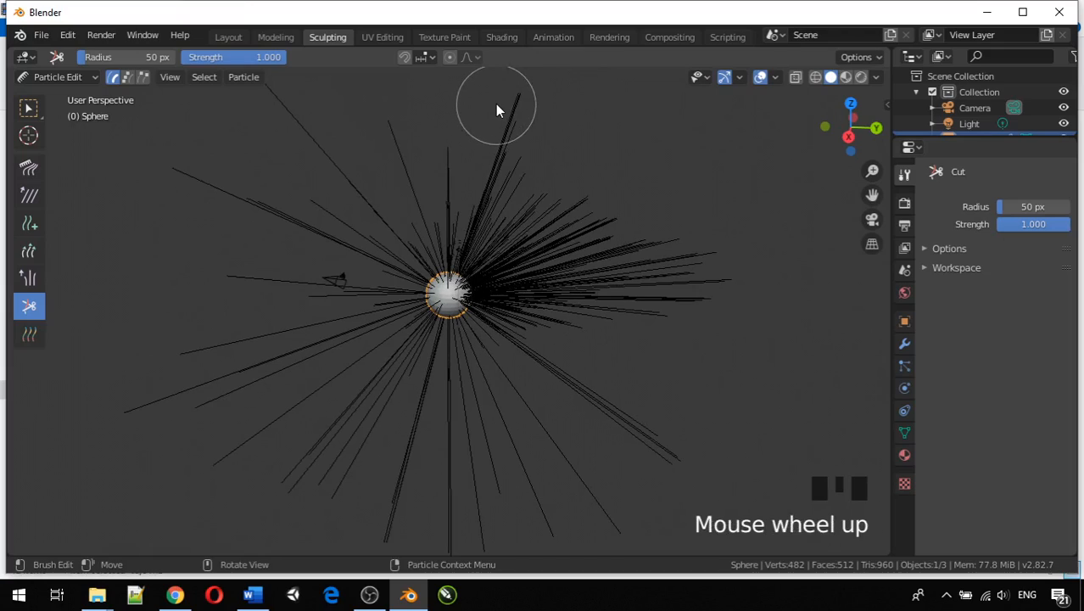
mouse_move(497, 108)
mouse_down()
mouse_move(550, 129)
mouse_move(608, 179)
mouse_up()
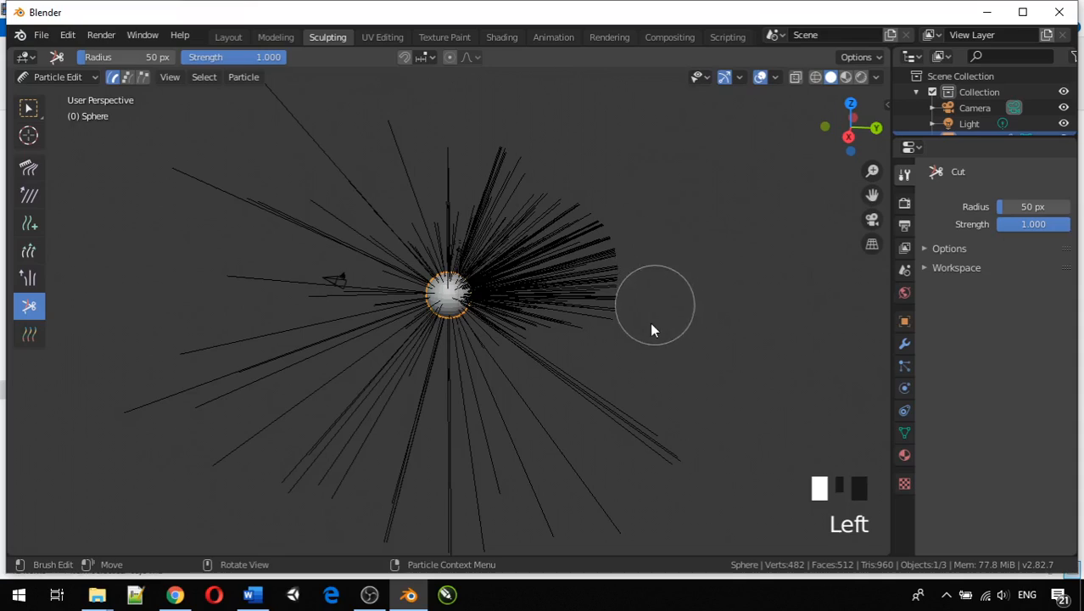
- Trim the long strands below and to the left of the sphere to a shorter, more even length
drag(592, 476, 586, 470)
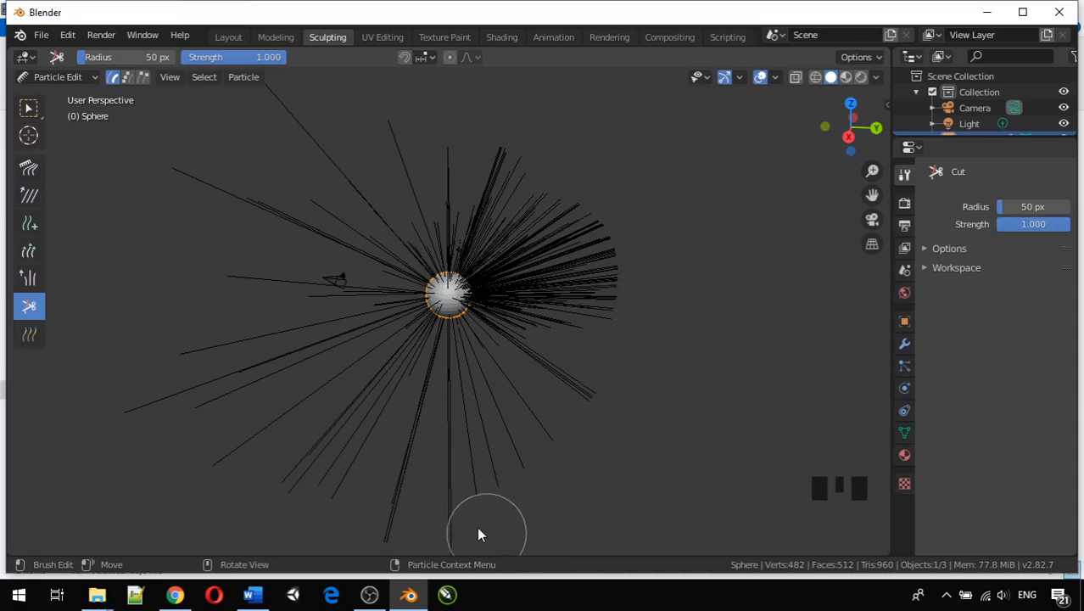
drag(324, 462, 330, 439)
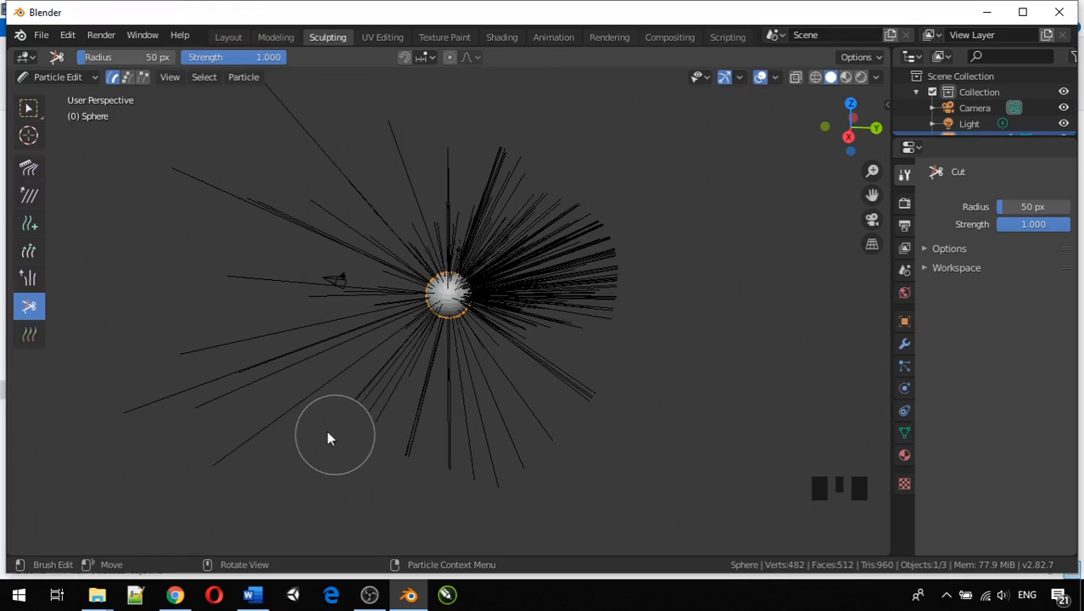
drag(286, 286, 274, 210)
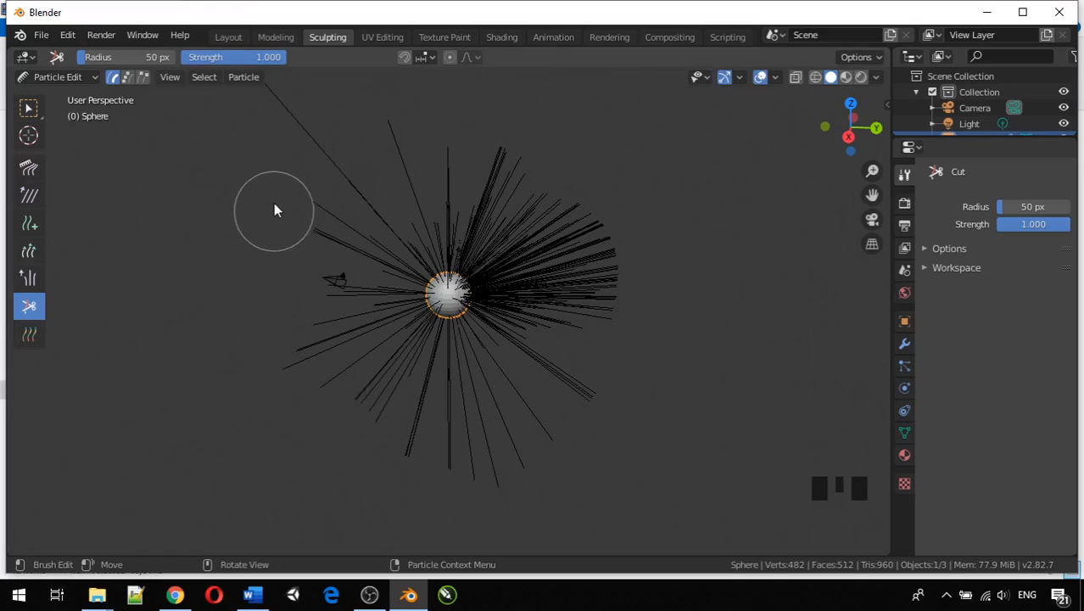
- Cut the strands near their roots along the sphere's upper-left edge
scroll(411, 184, up, 8)
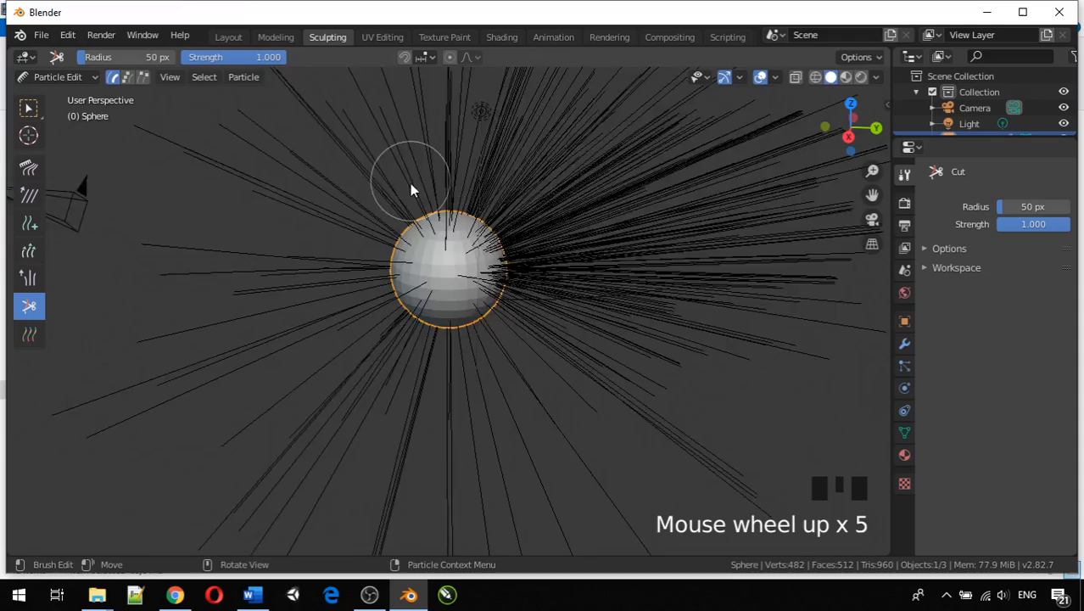
scroll(401, 181, down, 1)
mouse_move(392, 176)
mouse_down()
mouse_move(393, 187)
mouse_move(392, 174)
mouse_up()
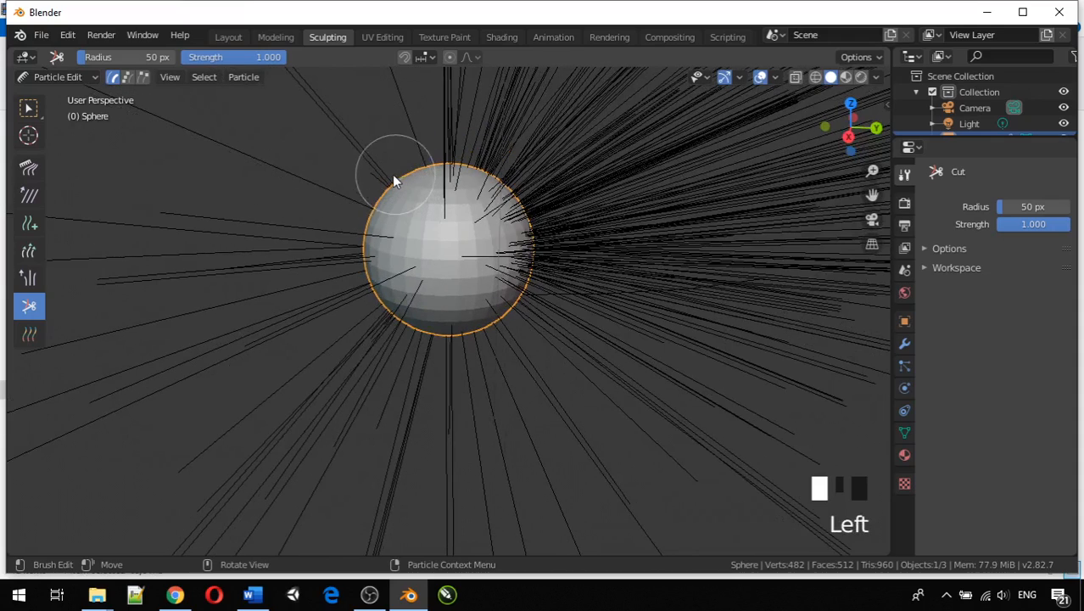
click(379, 164)
scroll(380, 299, down, 9)
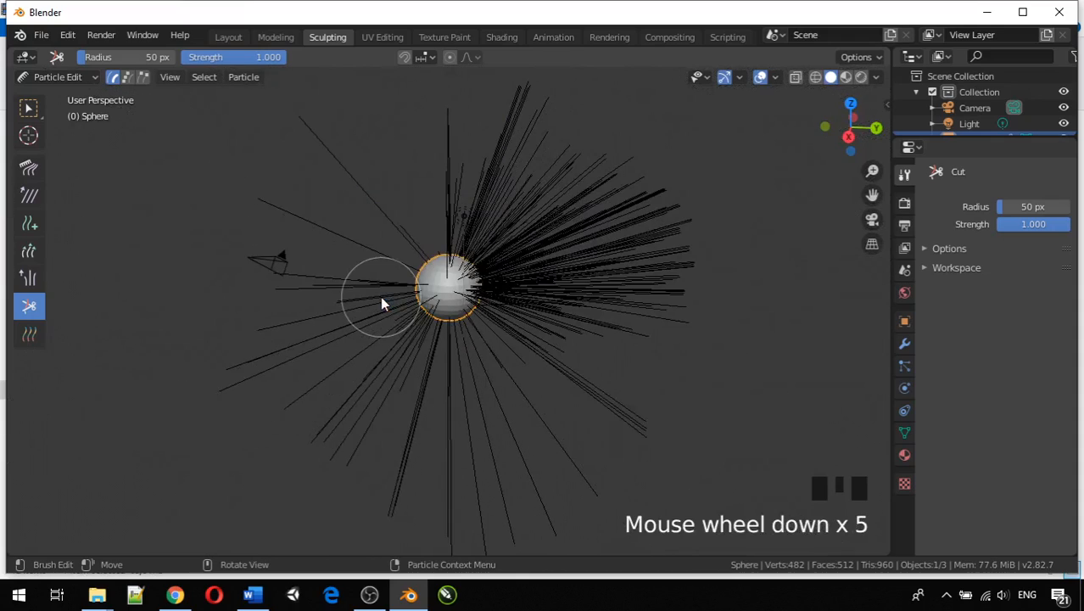
- Cut away the remaining strands on the sphere's upper-left side and crown, clearing the stubs close to the surface
click(384, 272)
click(439, 251)
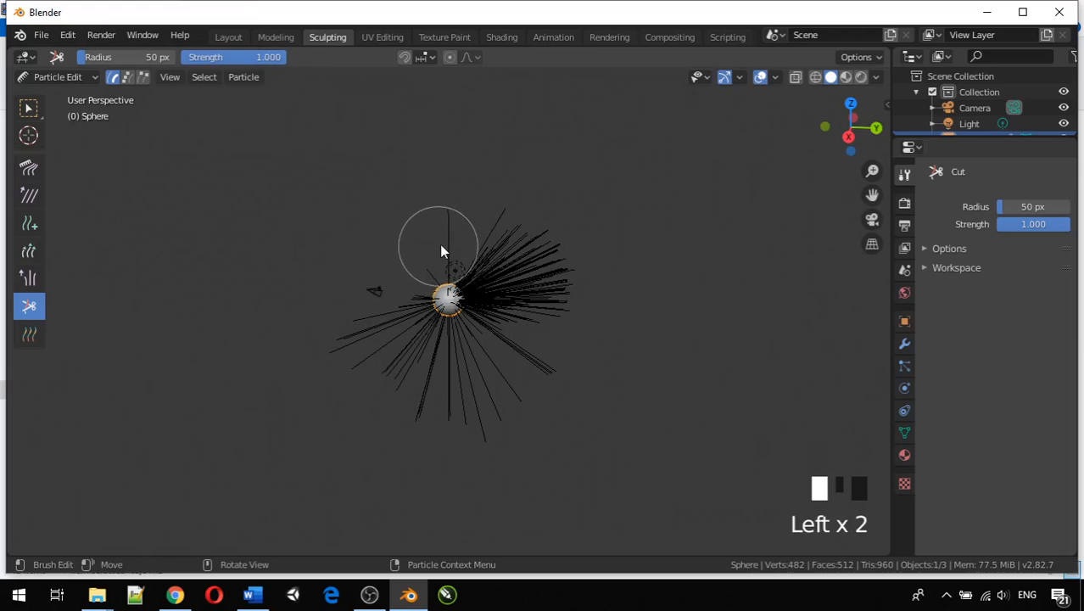
click(459, 248)
click(448, 253)
scroll(410, 244, up, 4)
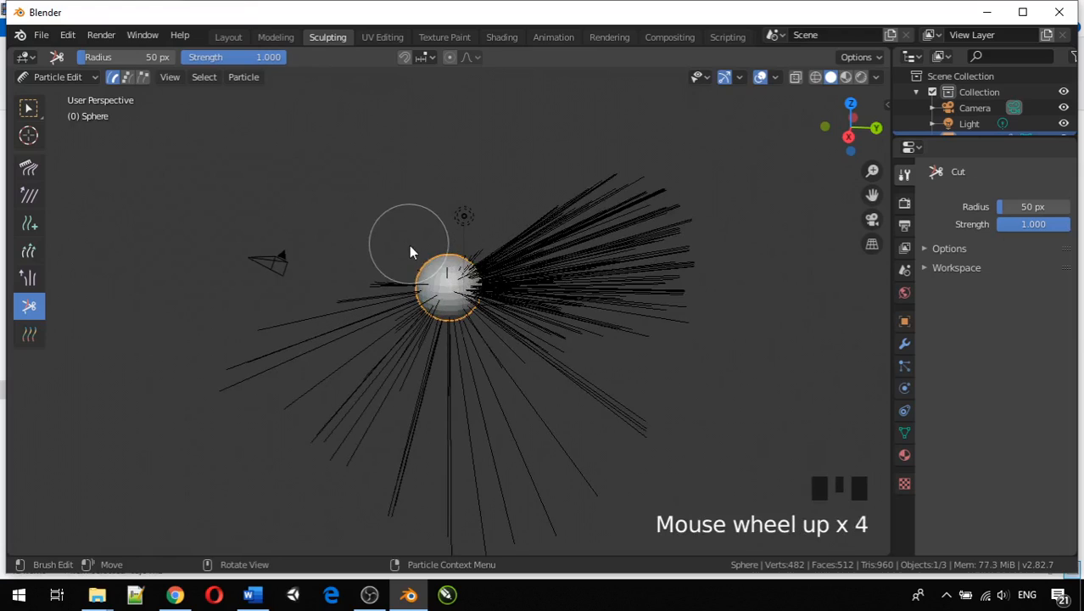
scroll(435, 251, up, 6)
click(431, 174)
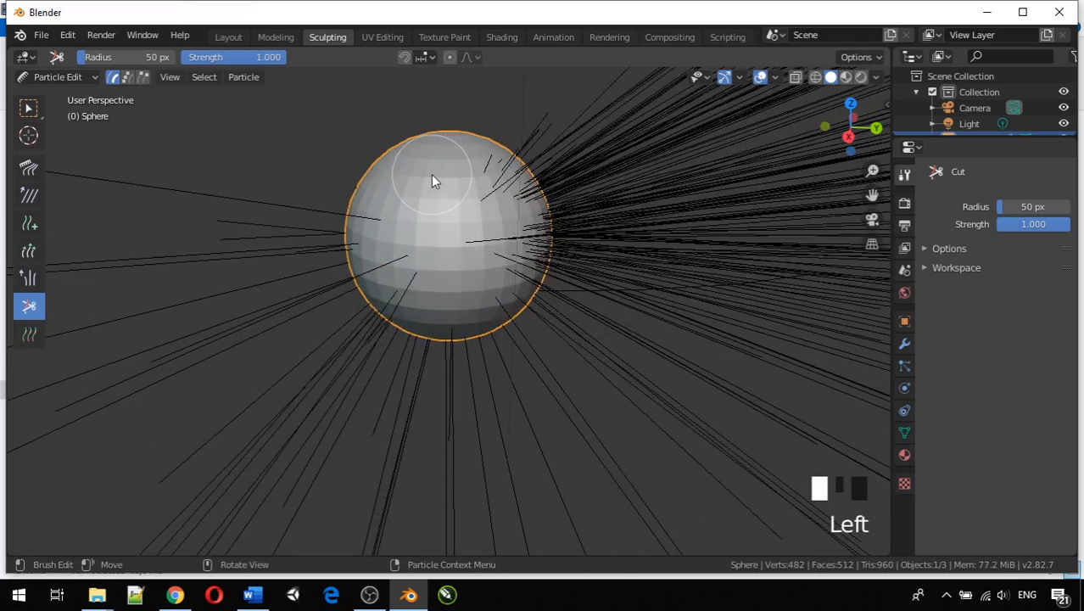
- Examine the trimmed hair in the Layout workspace from several angles and distances
scroll(414, 178, down, 5)
scroll(414, 183, down, 3)
middle_drag(398, 241, 239, 6)
click(228, 37)
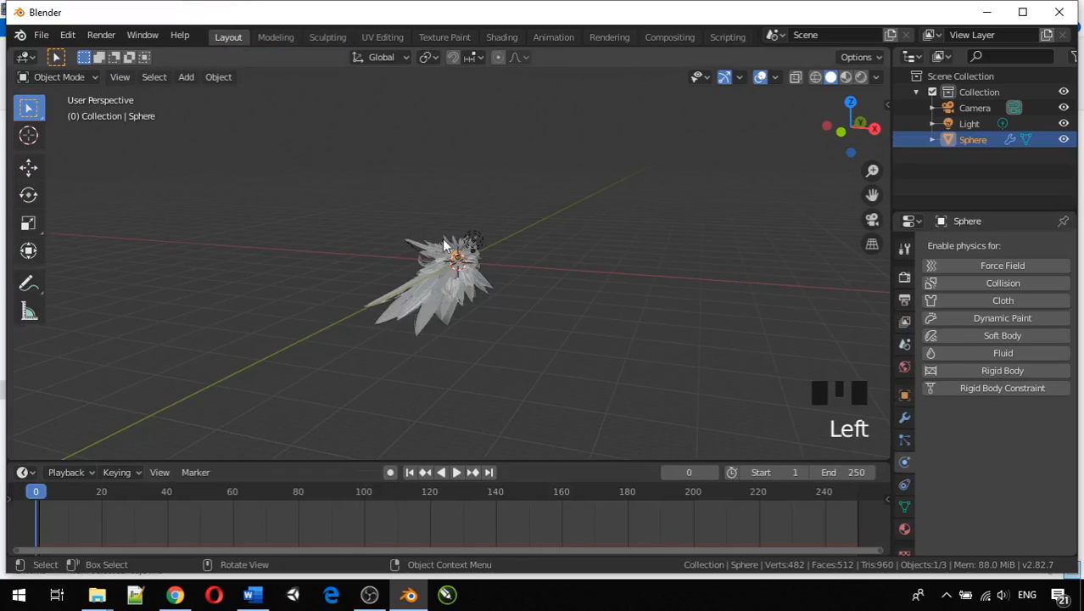
middle_drag(309, 115, 474, 249)
scroll(466, 276, up, 8)
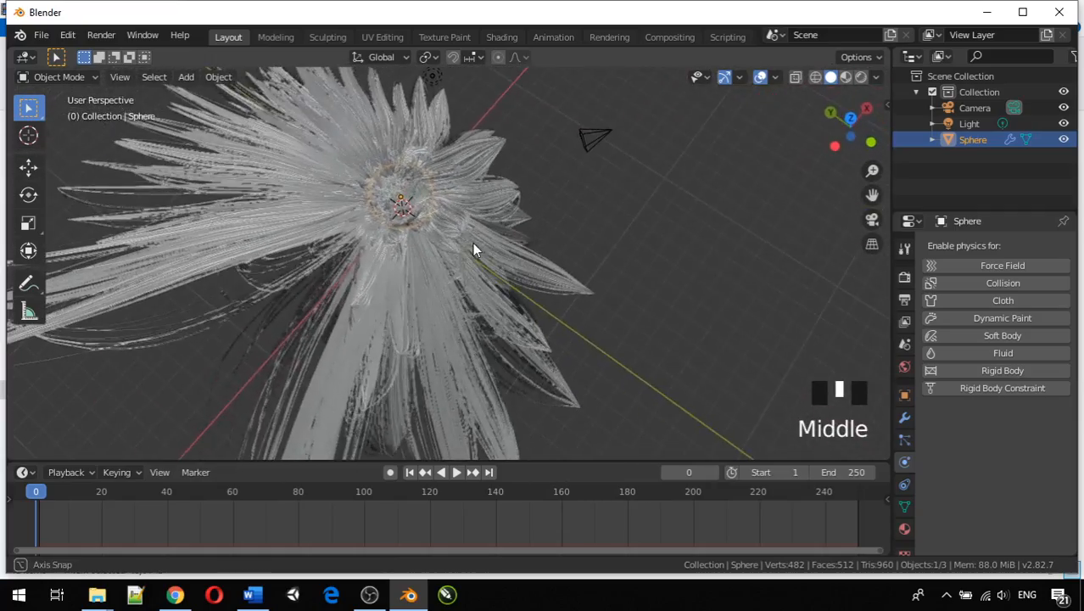
scroll(389, 213, up, 5)
middle_drag(369, 174, 68, 509)
scroll(127, 544, down, 1)
scroll(435, 399, down, 4)
scroll(442, 399, down, 4)
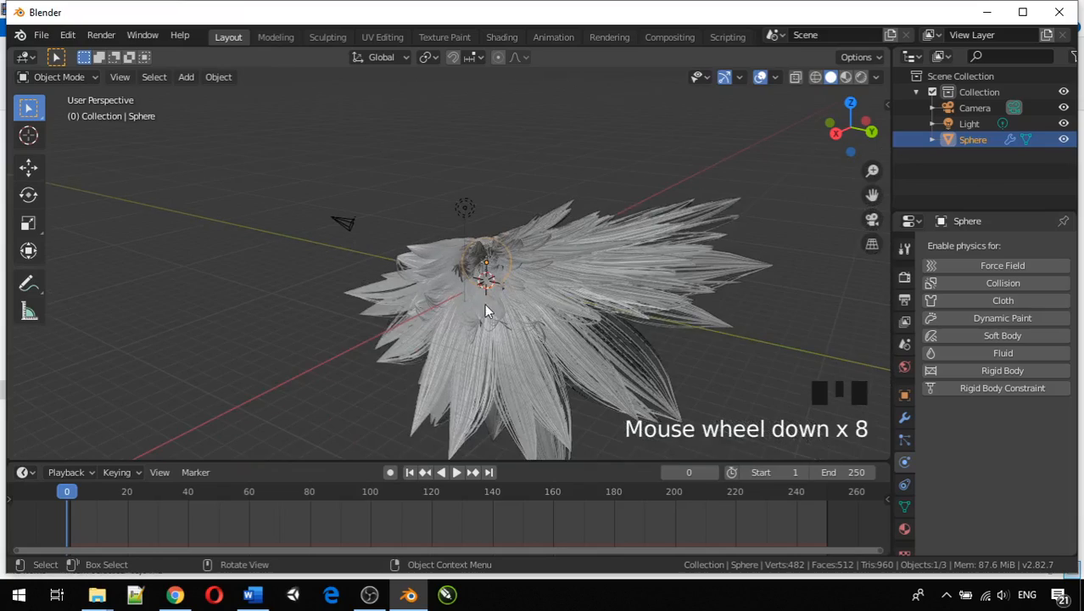
middle_drag(484, 310, 337, 317)
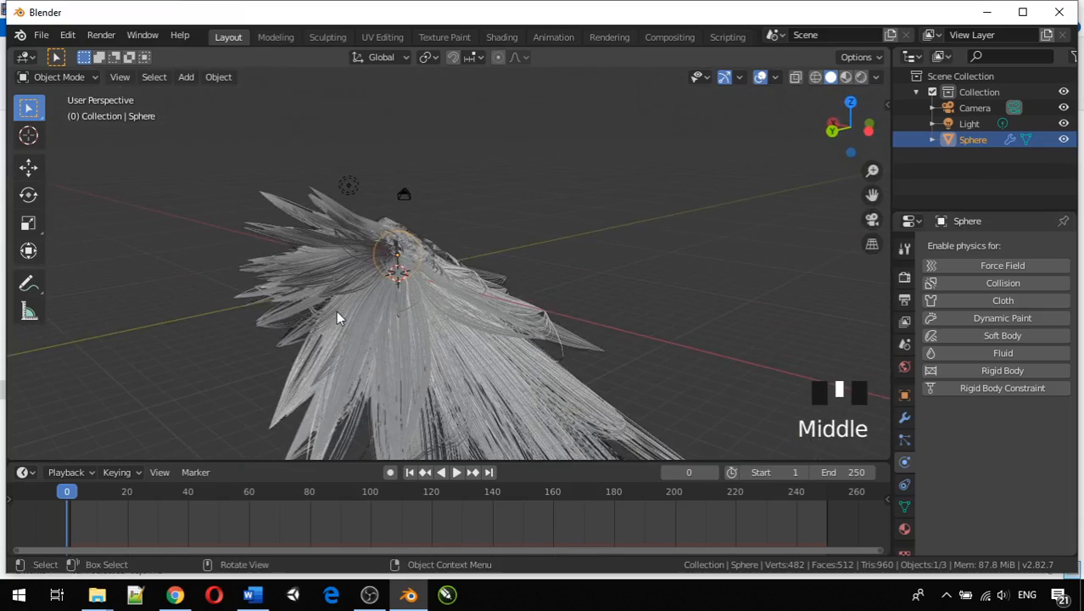
- Return to Particle Edit in the Sculpting workspace and paint the upper strands with the Weight brush at strength 0.500
click(329, 38)
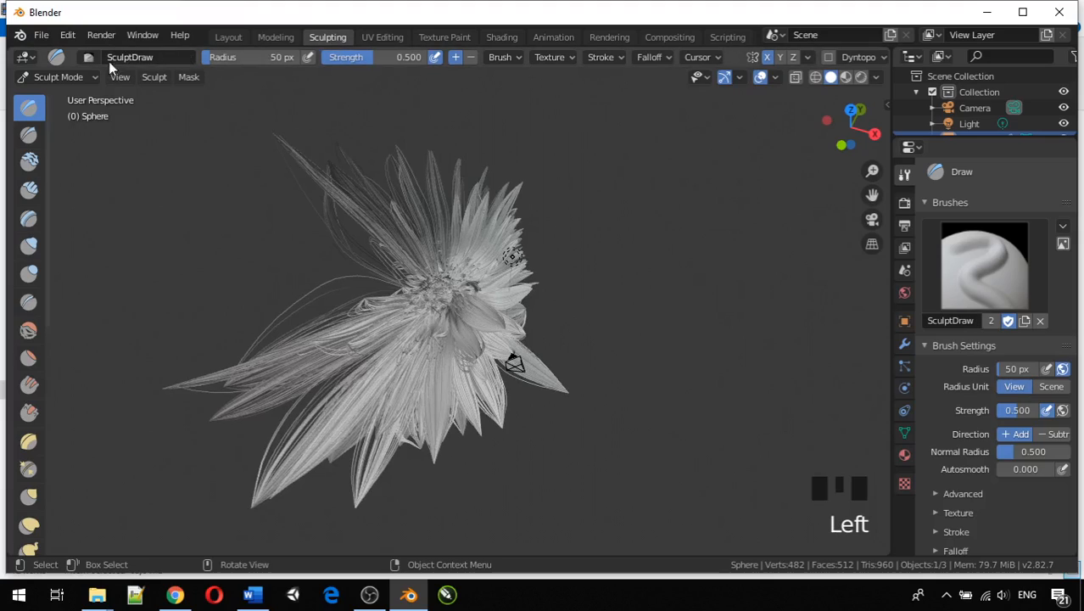
click(60, 76)
click(87, 200)
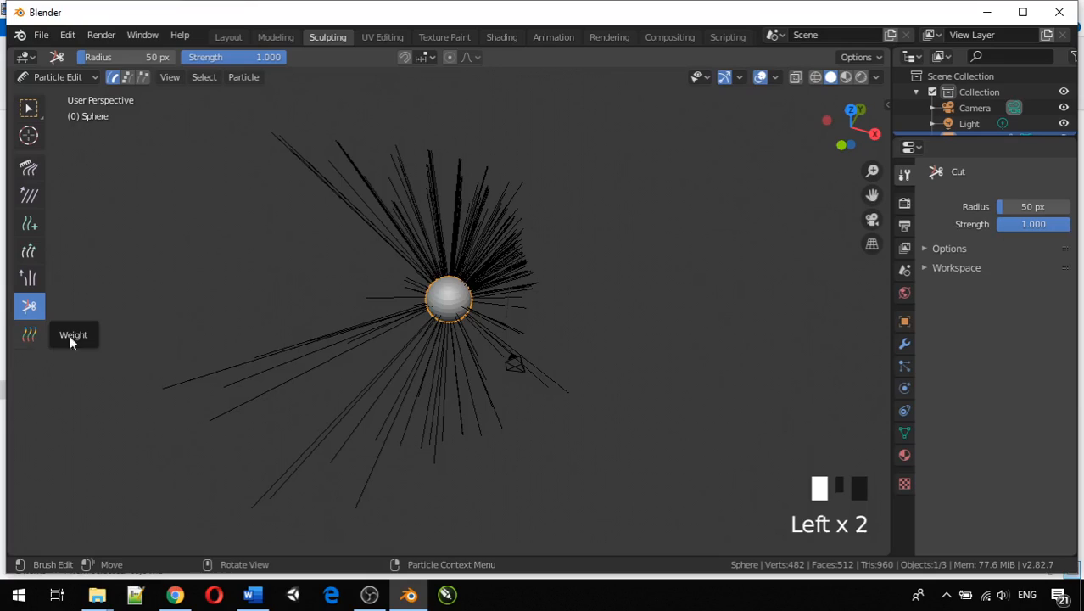
click(29, 167)
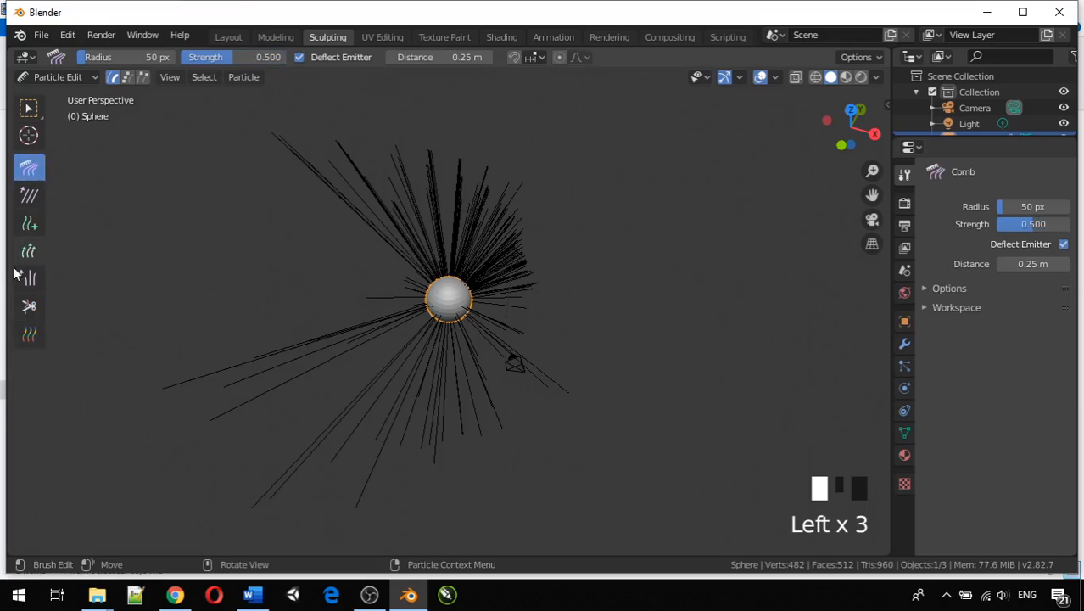
click(29, 336)
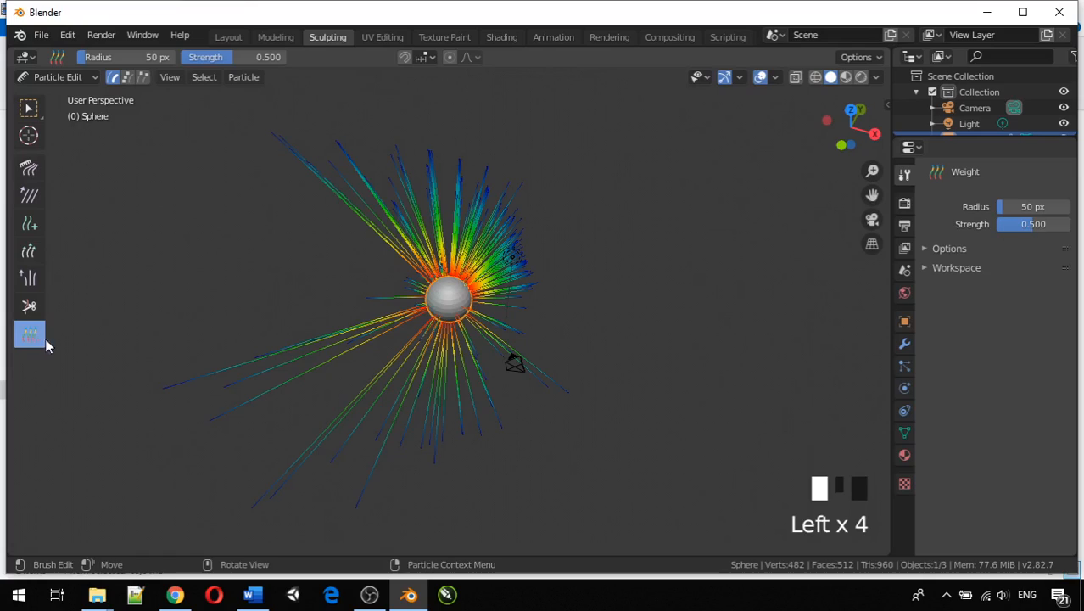
mouse_move(377, 179)
mouse_down()
mouse_move(462, 180)
mouse_move(516, 245)
mouse_up()
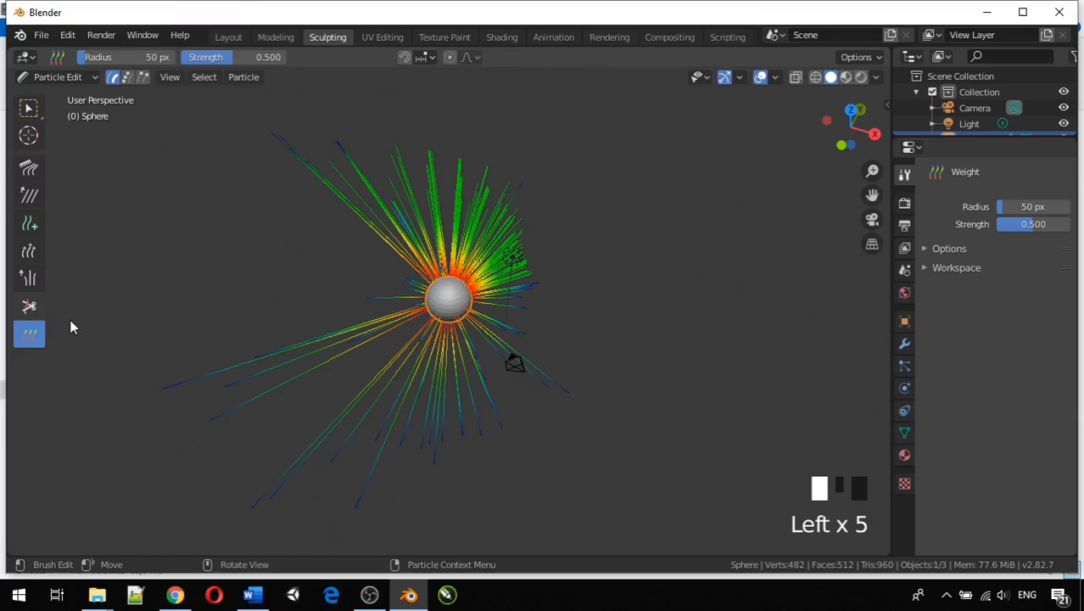
- Paint weight onto the strands around the upper edge and sides of the sphere, close to their roots
click(480, 291)
click(453, 277)
click(439, 273)
click(424, 271)
click(410, 271)
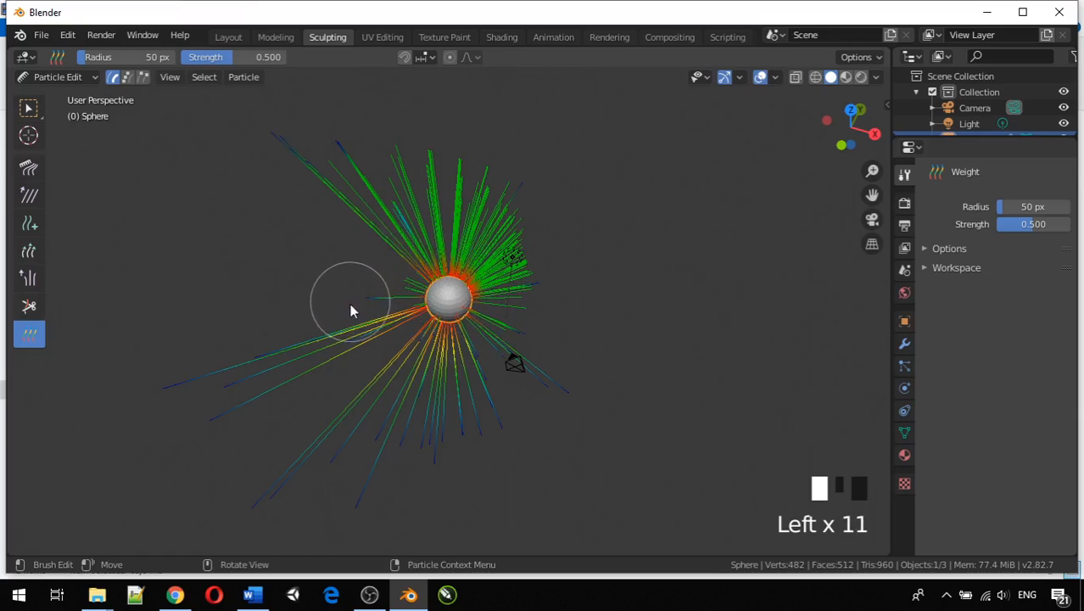
- Play the animation in the Layout workspace and examine the weighted hair's movement from several angles
click(228, 37)
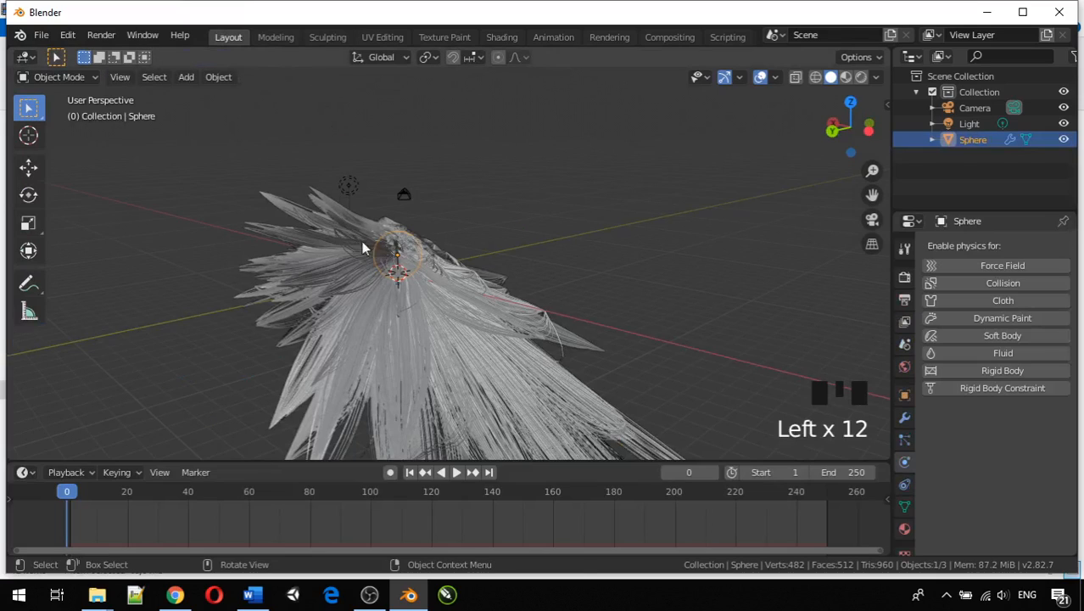
key(space)
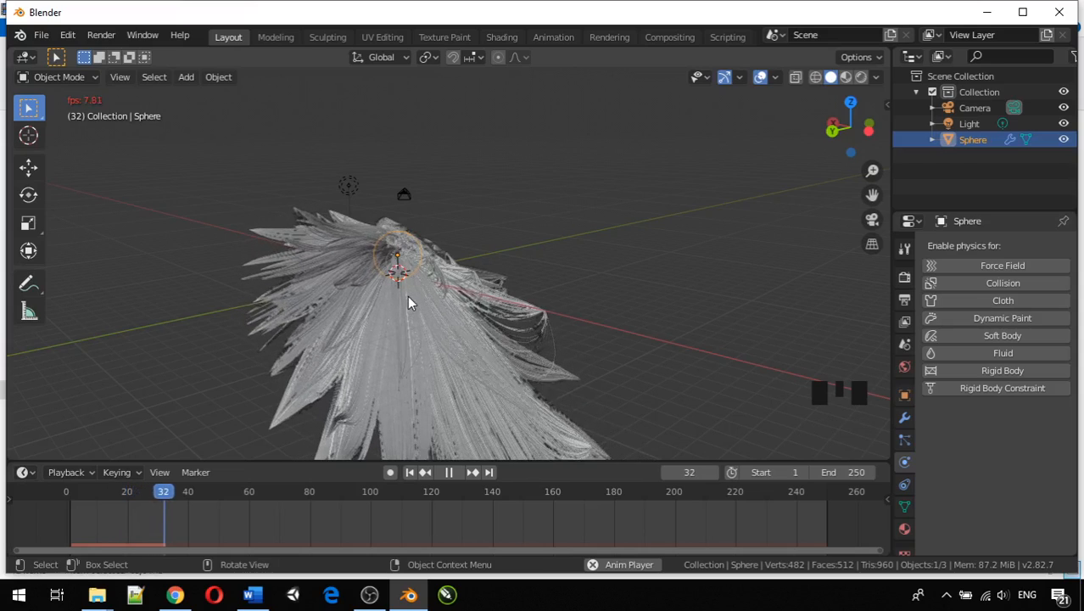
middle_drag(462, 338, 574, 346)
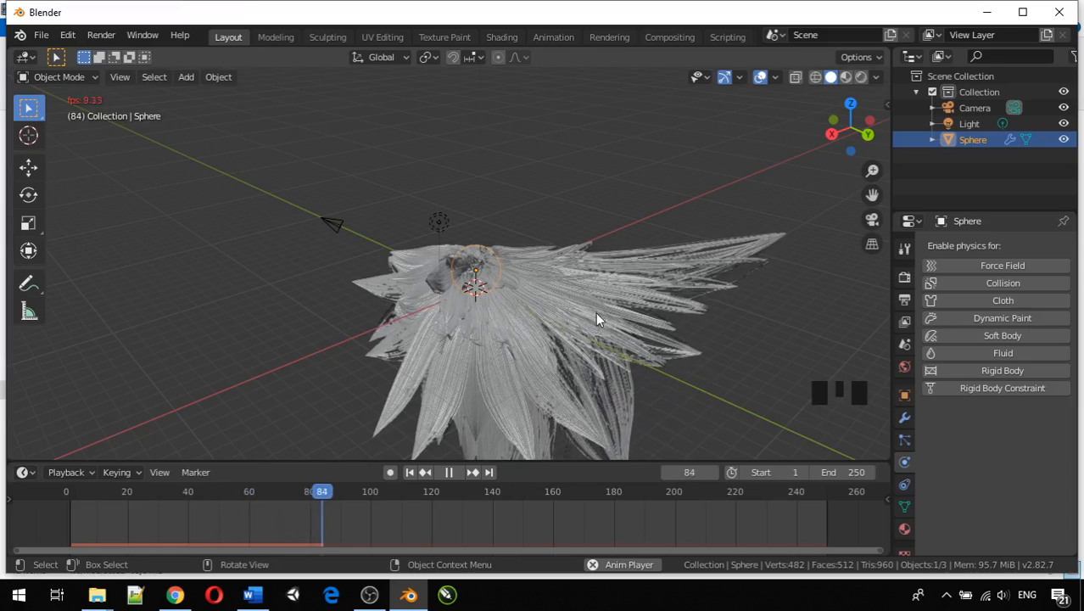
middle_drag(596, 312, 279, 297)
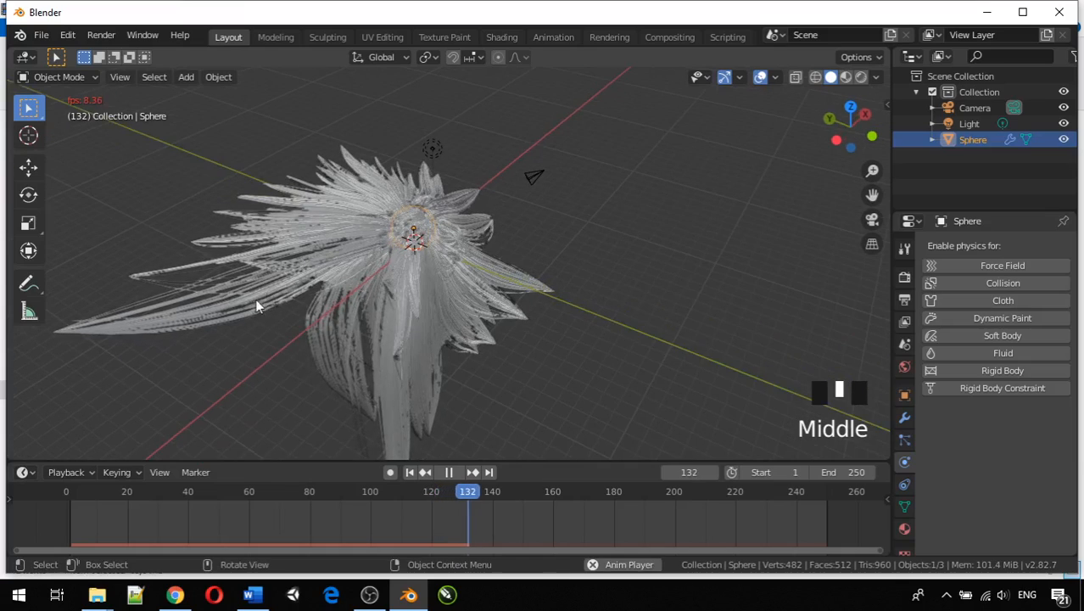
- Return to Particle Edit in the Sculpting workspace and paint the long lower and outer strands with the Weight brush at strength 0.500
click(329, 37)
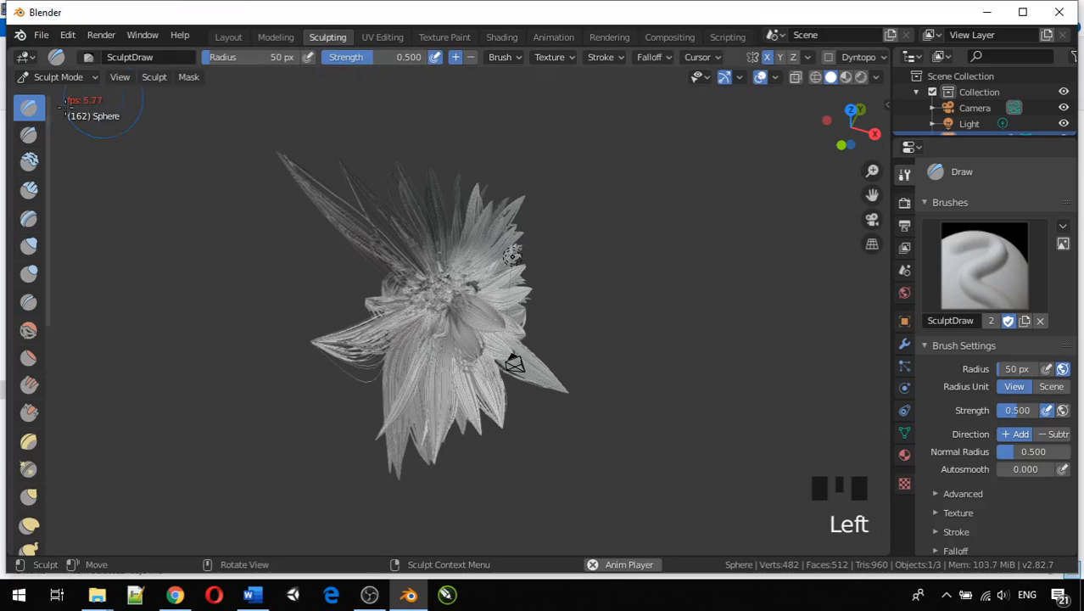
click(62, 80)
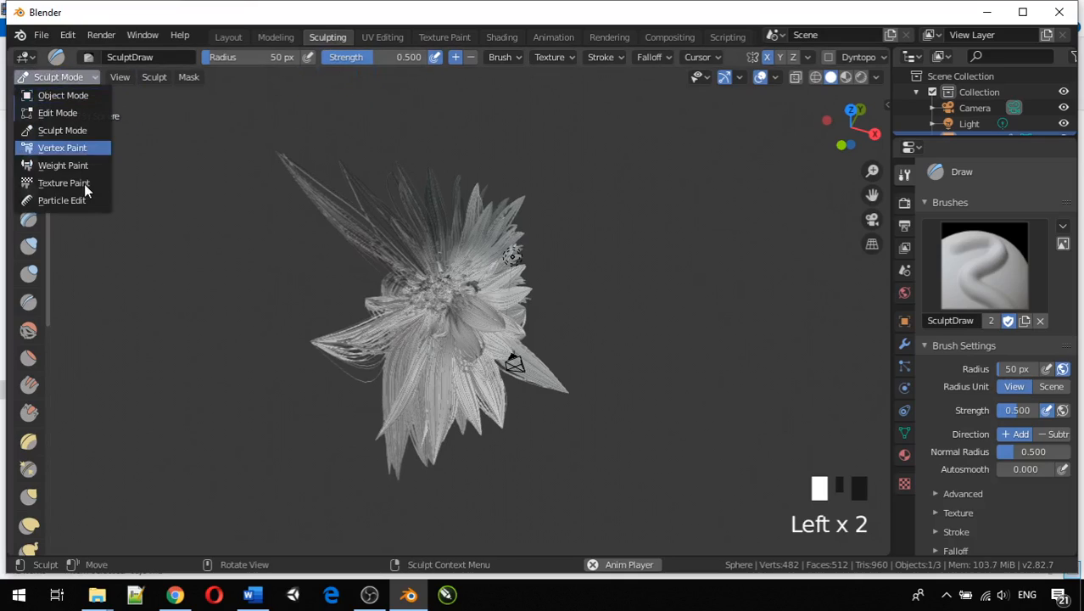
click(91, 205)
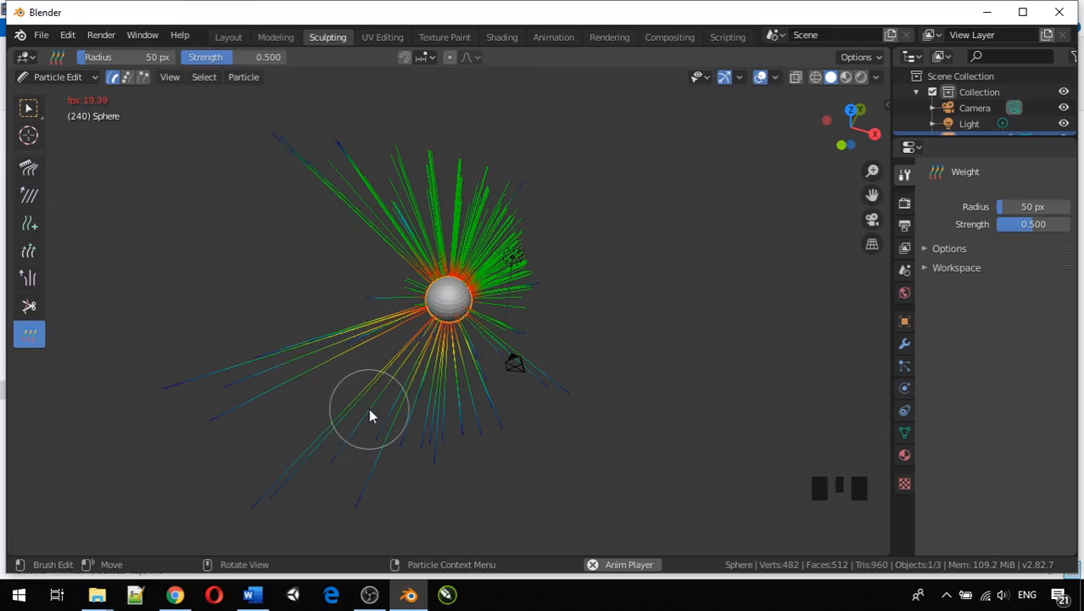
mouse_move(277, 259)
middle_down()
mouse_move(296, 302)
mouse_move(337, 238)
middle_up()
mouse_move(364, 297)
mouse_down()
mouse_move(307, 424)
mouse_move(202, 509)
mouse_move(135, 515)
mouse_move(464, 381)
mouse_move(420, 382)
mouse_move(392, 475)
mouse_up()
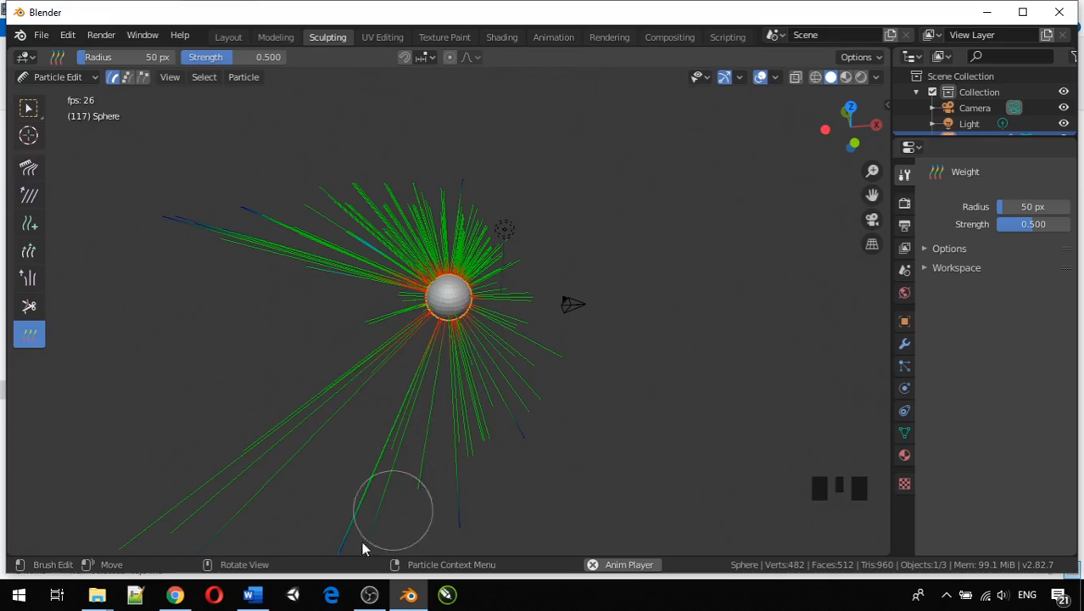
mouse_move(308, 512)
mouse_down()
mouse_move(215, 256)
mouse_move(151, 237)
mouse_move(405, 193)
mouse_move(571, 223)
mouse_up()
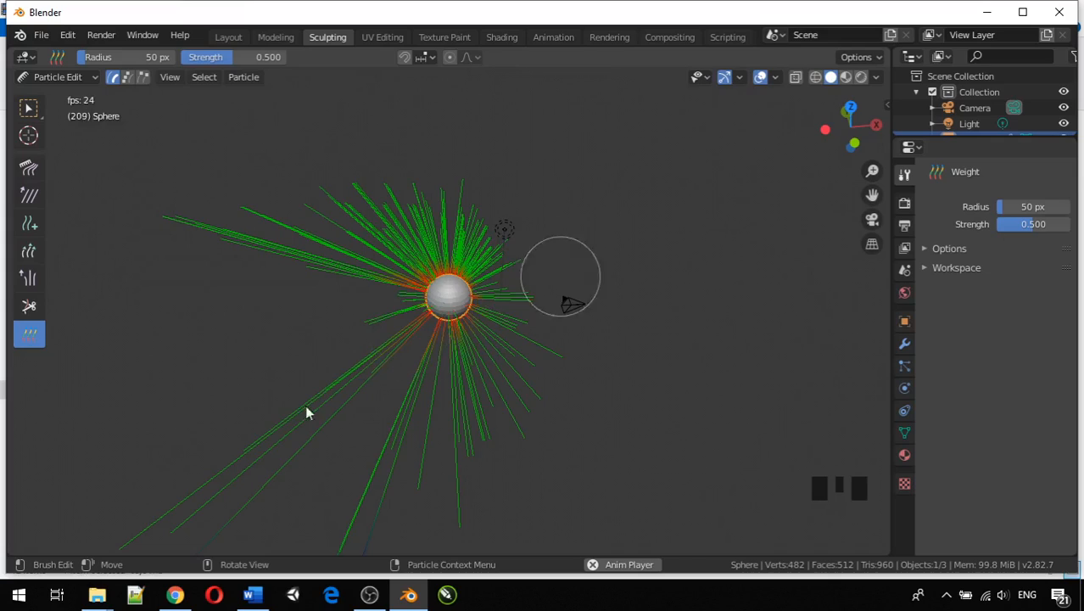
- Paint weight onto the remaining strands below and around the sphere, working from another side
scroll(397, 400, down, 3)
drag(432, 376, 407, 366)
mouse_move(399, 366)
middle_down()
mouse_move(292, 383)
mouse_move(276, 299)
middle_up()
mouse_move(443, 308)
mouse_down()
mouse_move(452, 307)
mouse_move(419, 233)
mouse_up()
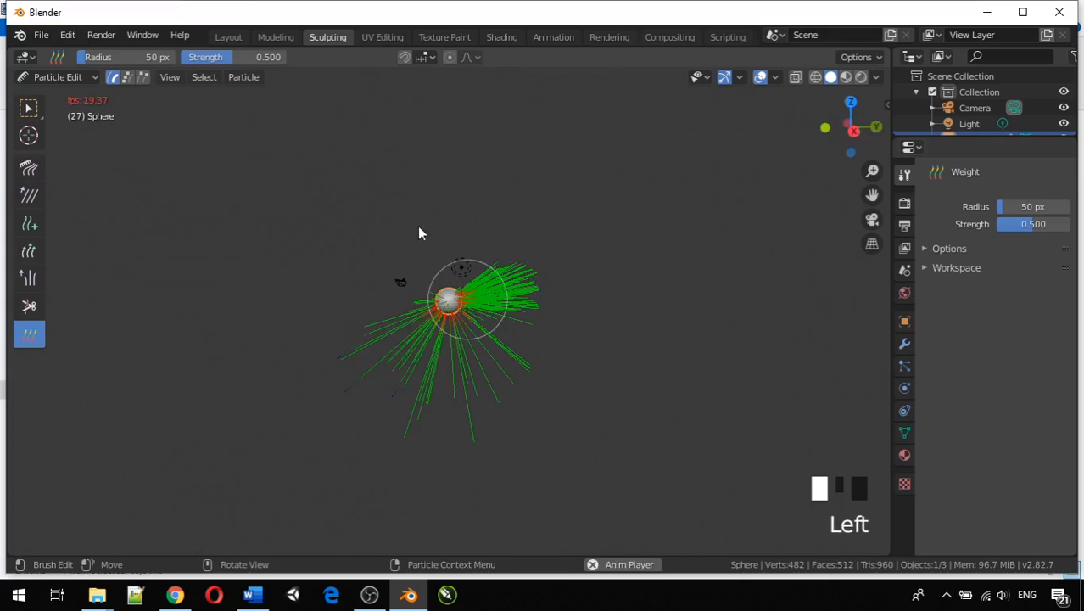
- Examine the repainted hair from the side and from below in the Layout workspace while the animation plays
click(229, 36)
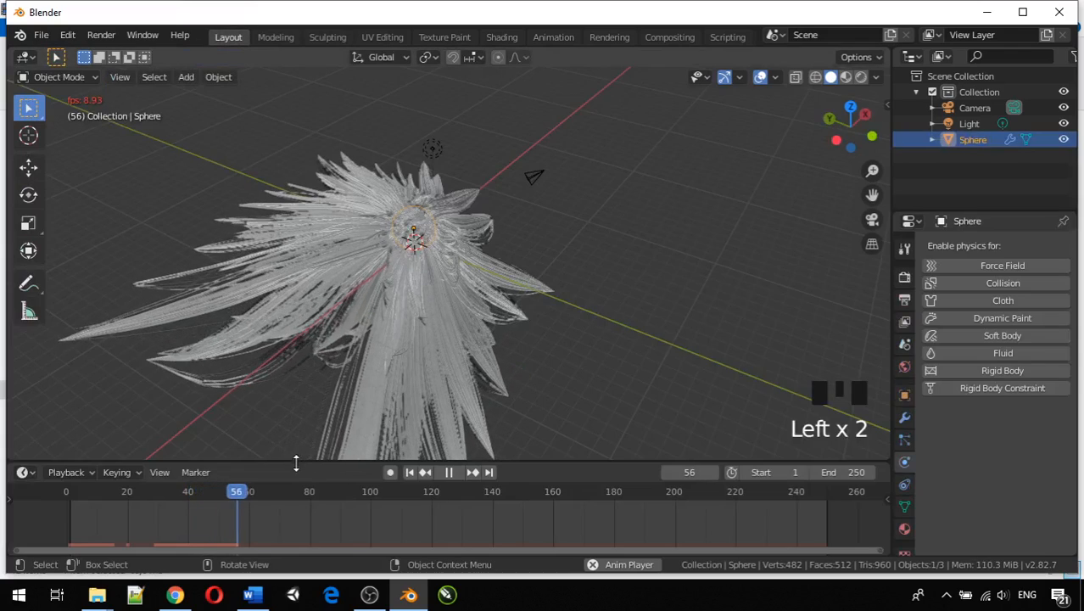
middle_drag(314, 314, 391, 263)
scroll(356, 273, down, 3)
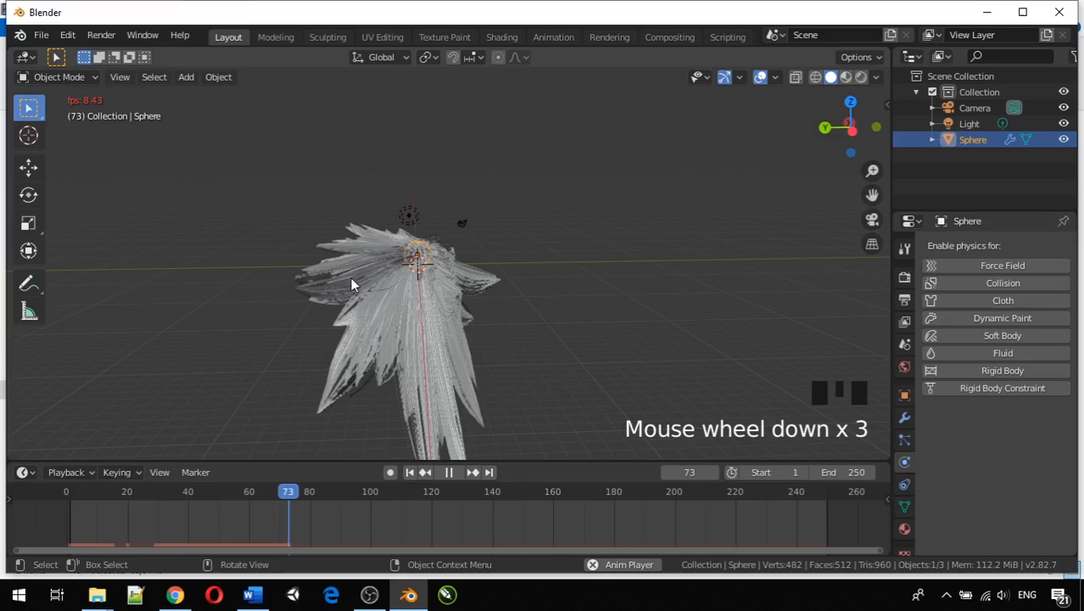
middle_drag(351, 324, 457, 285)
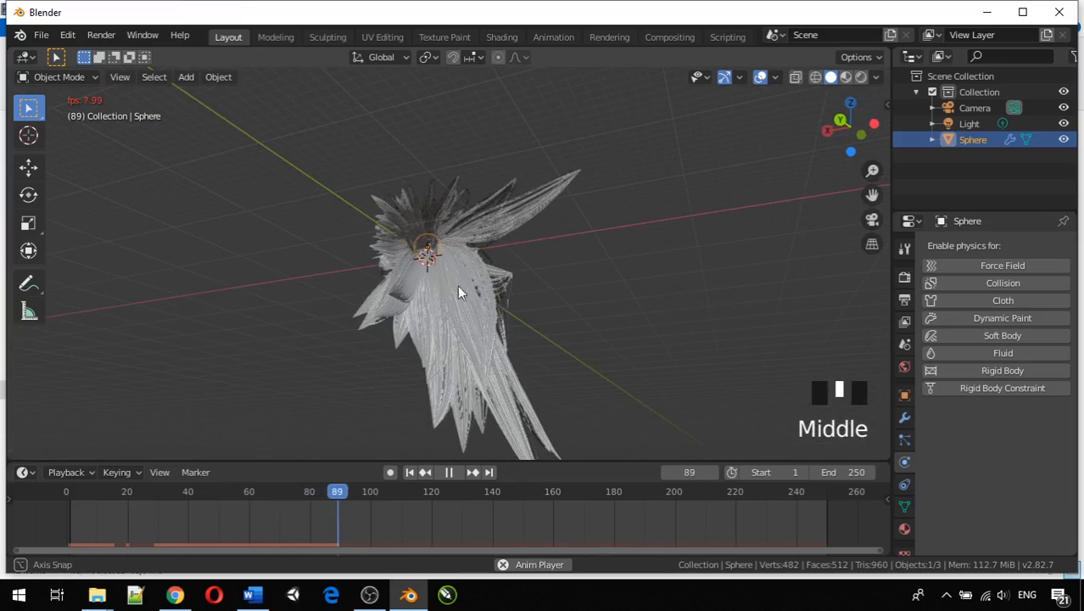
- Replay the animation from the start of the timeline, view the hair's motion from another angle, and pause at frame 95
drag(382, 498, 68, 496)
key(space)
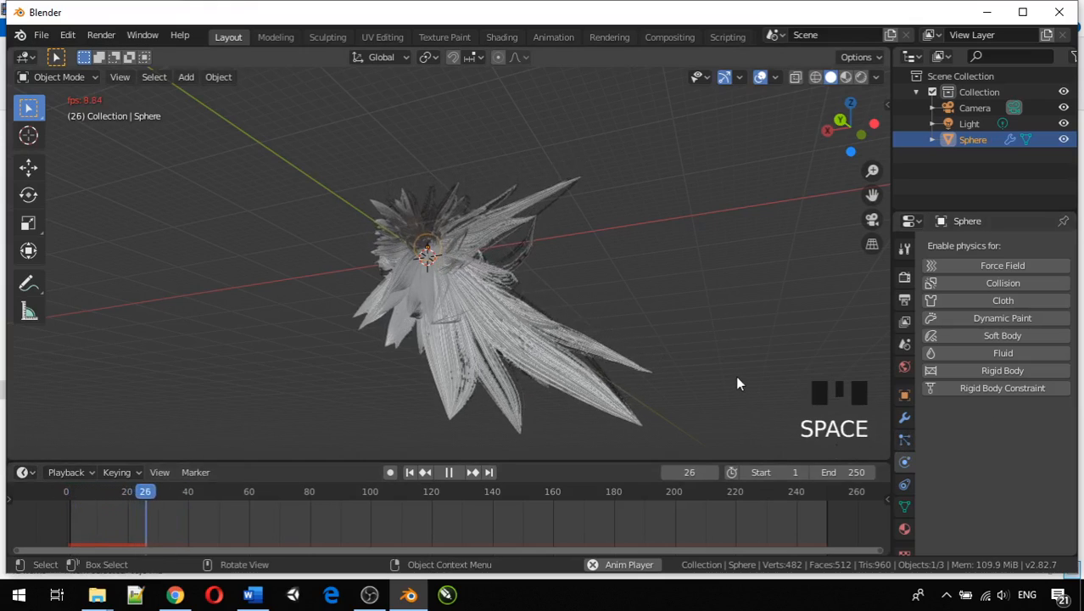
middle_drag(735, 375, 795, 398)
key(space)
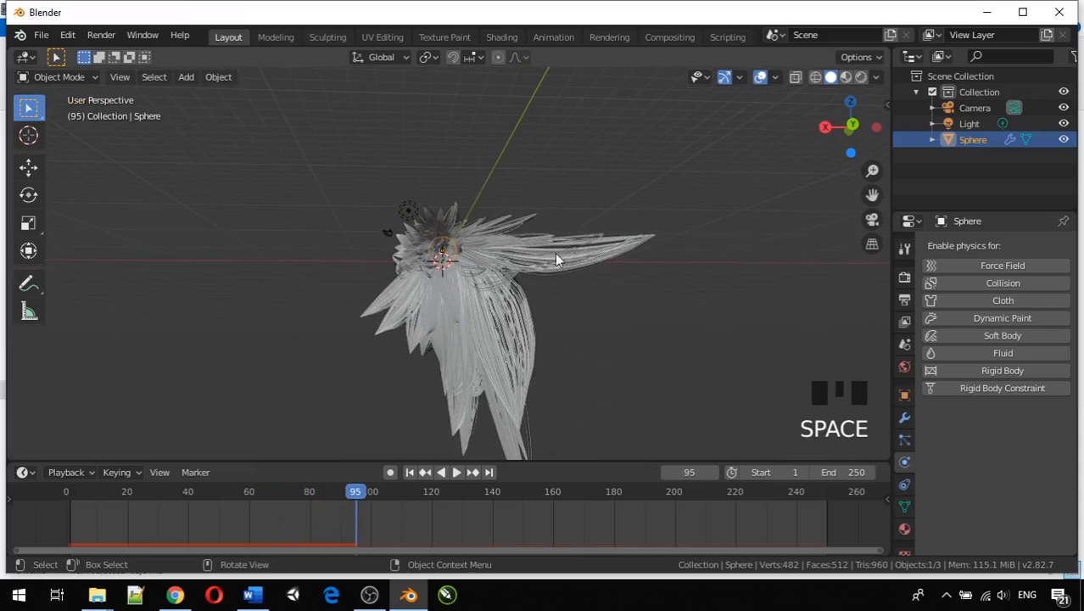
- Return to the Sculpting workspace and switch the sphere back to Particle Edit mode
click(280, 36)
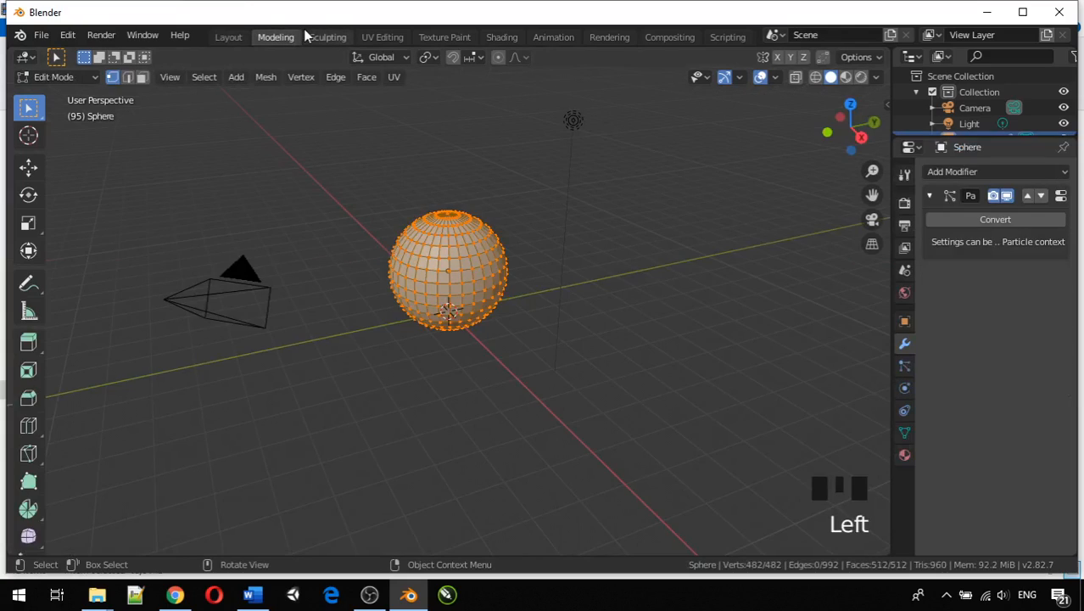
click(331, 37)
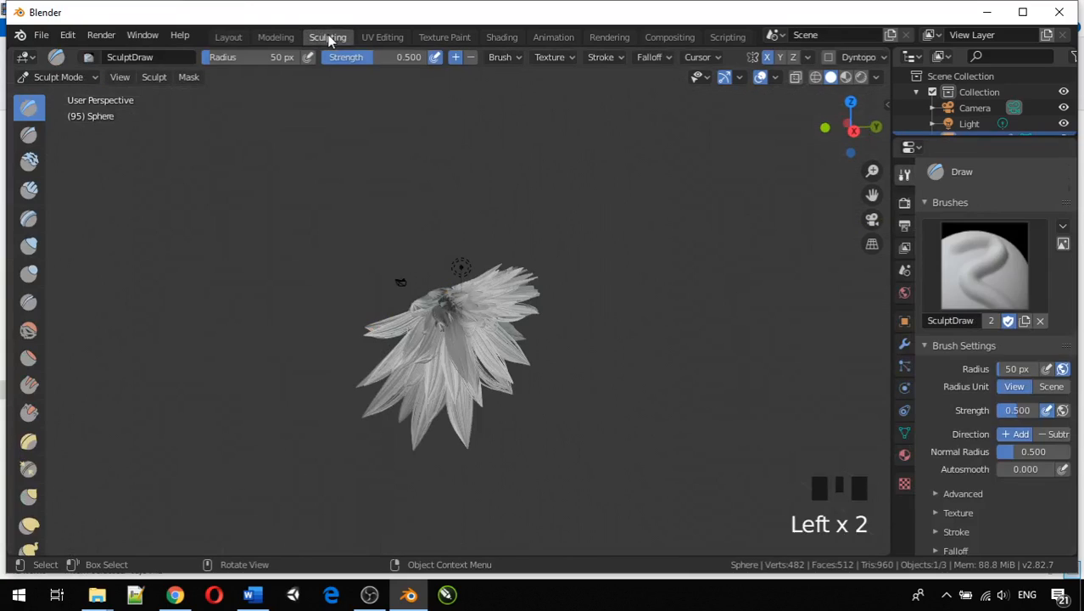
click(61, 77)
click(70, 201)
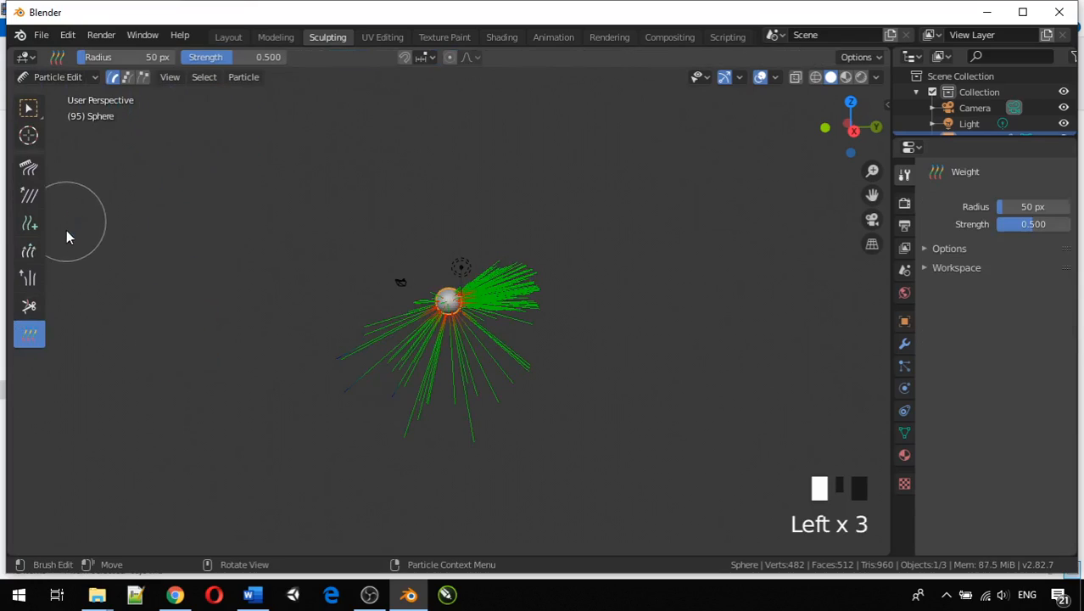